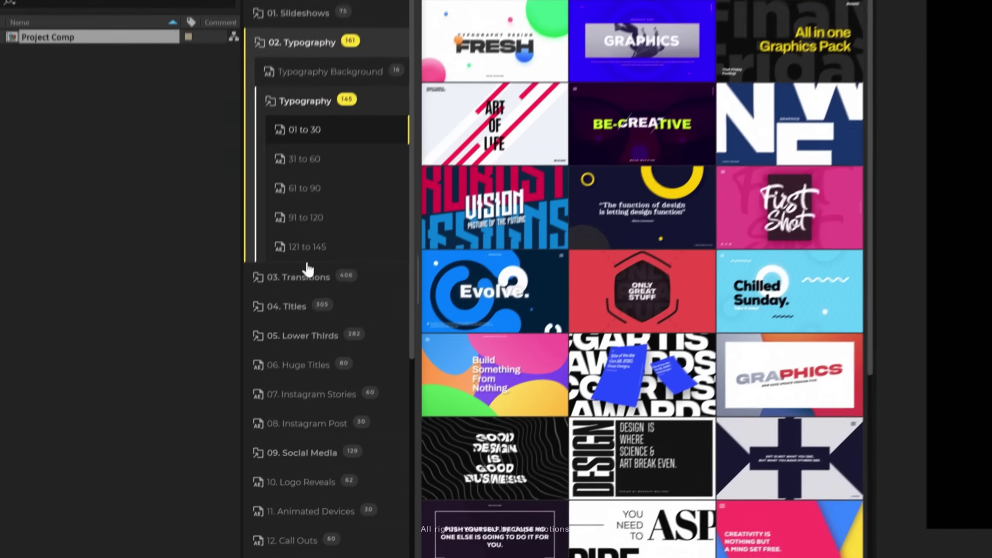
Apply the Typography_10 template and recolour its blue shapes pink and orange-red in the Customizer.
mouse_move(523, 295)
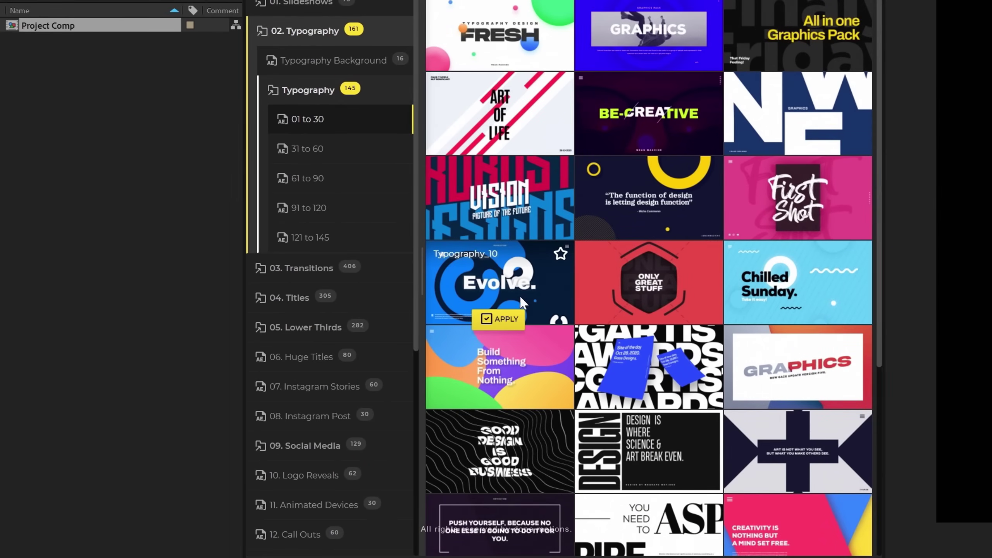
left_click(484, 321)
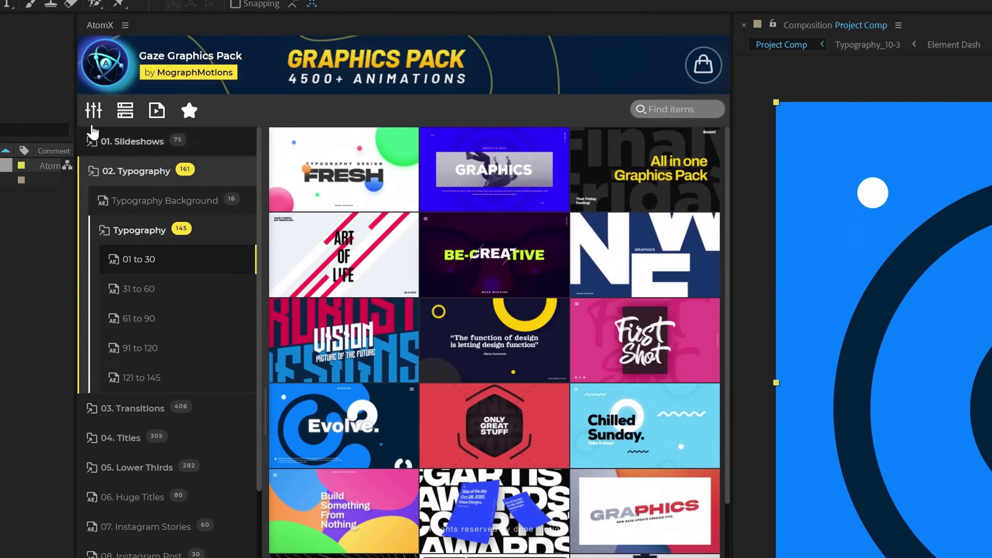
left_click(93, 110)
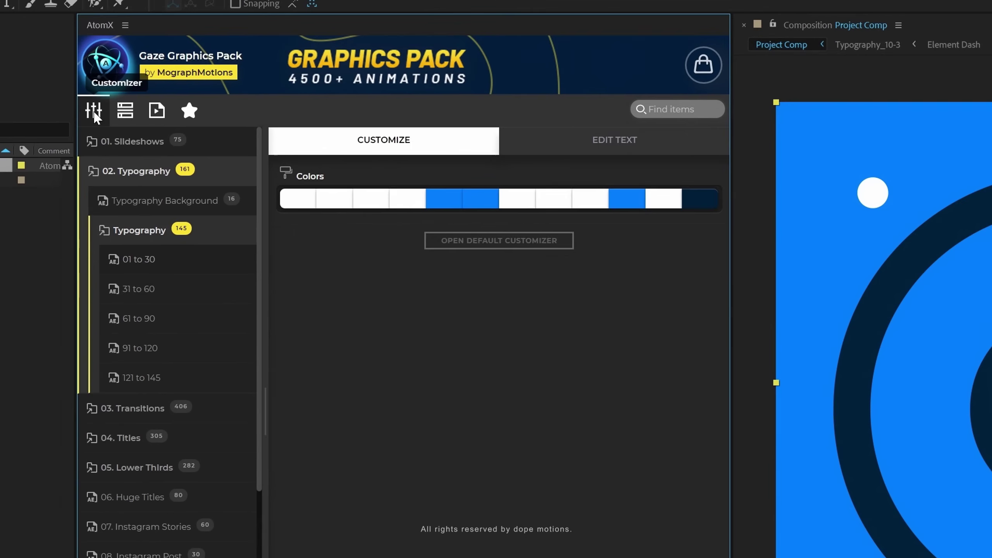
left_click(438, 199)
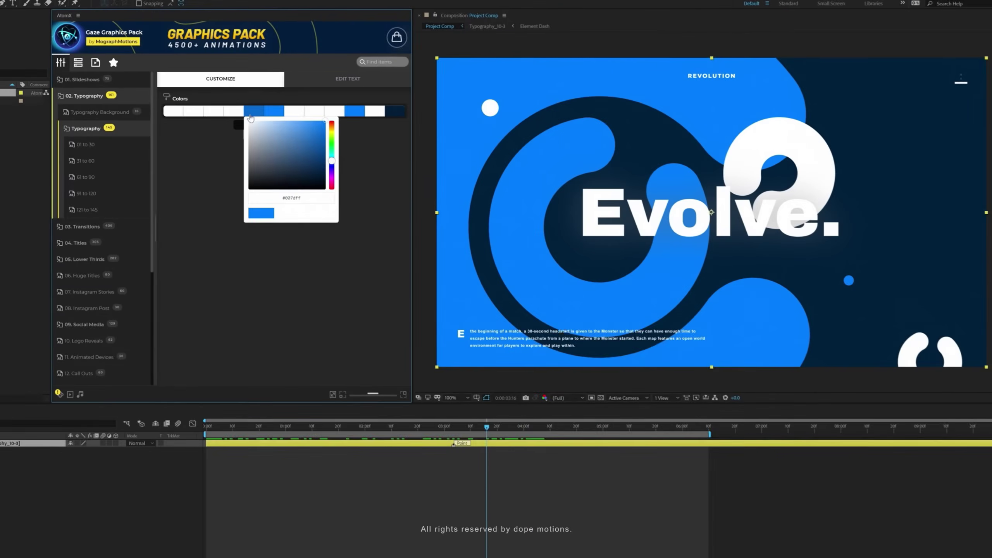
left_click(274, 110)
left_click_drag(331, 160, 351, 188)
Change the template's title text to "Creative." and adjust another of its colours.
type("Creative")
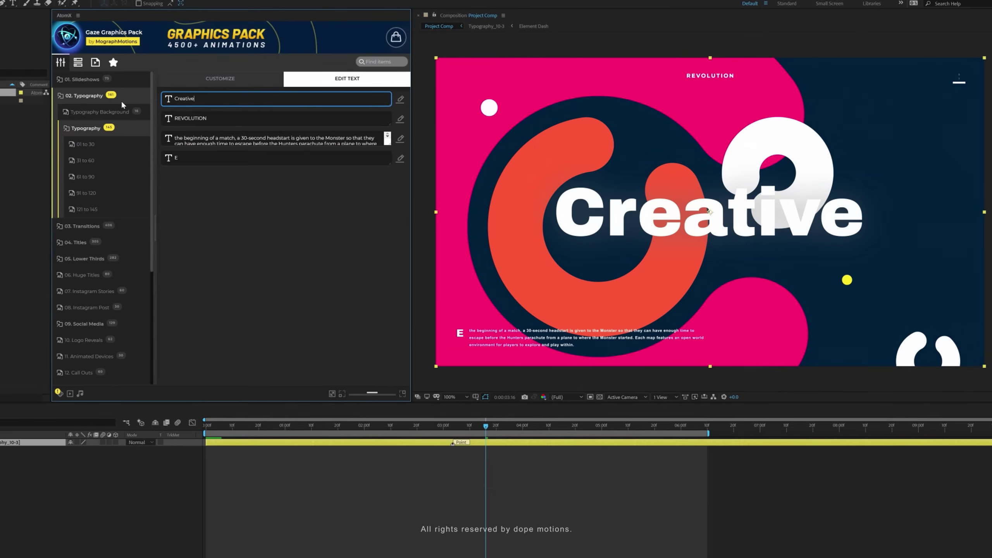
type(".")
left_click(220, 79)
left_click(293, 111)
left_click(372, 134)
key("space")
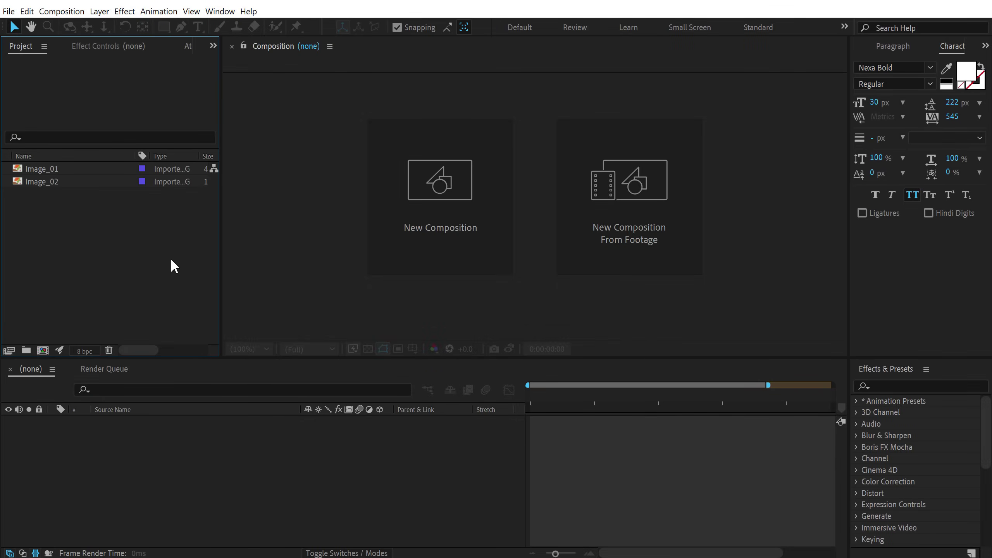
Create two compositions named Render and Media_01, each 1920 x 1080 px, 30 fps and 10 seconds long.
left_click(449, 214)
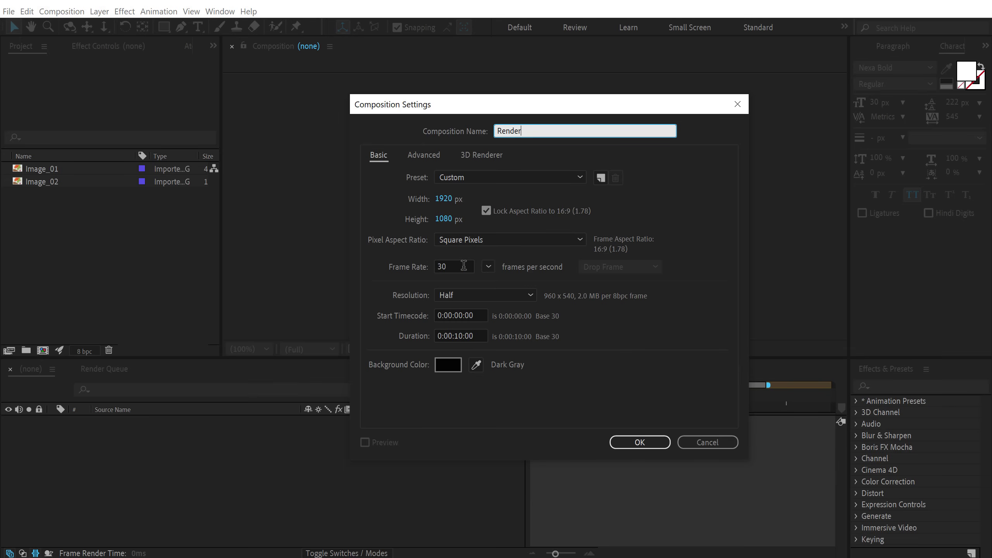
left_click(639, 443)
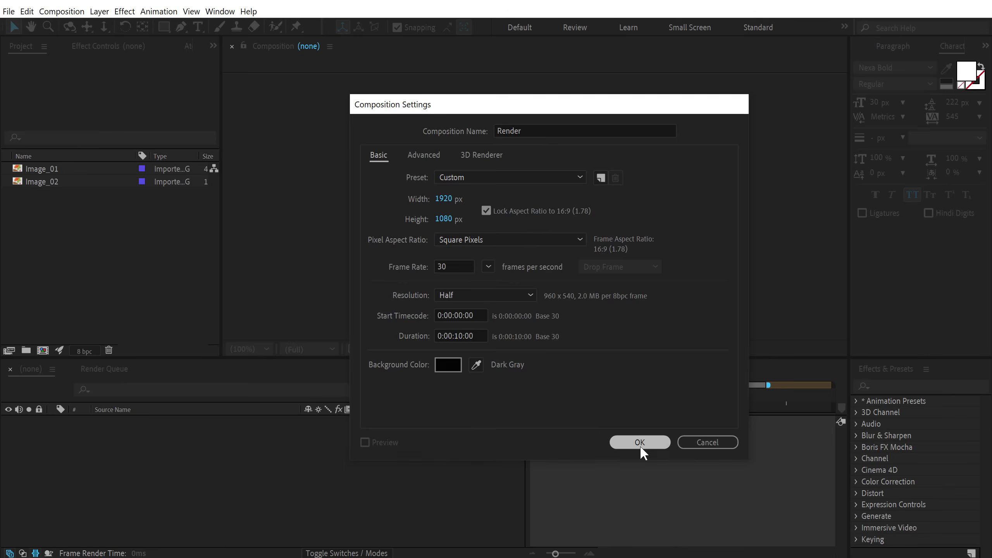
left_click(42, 351)
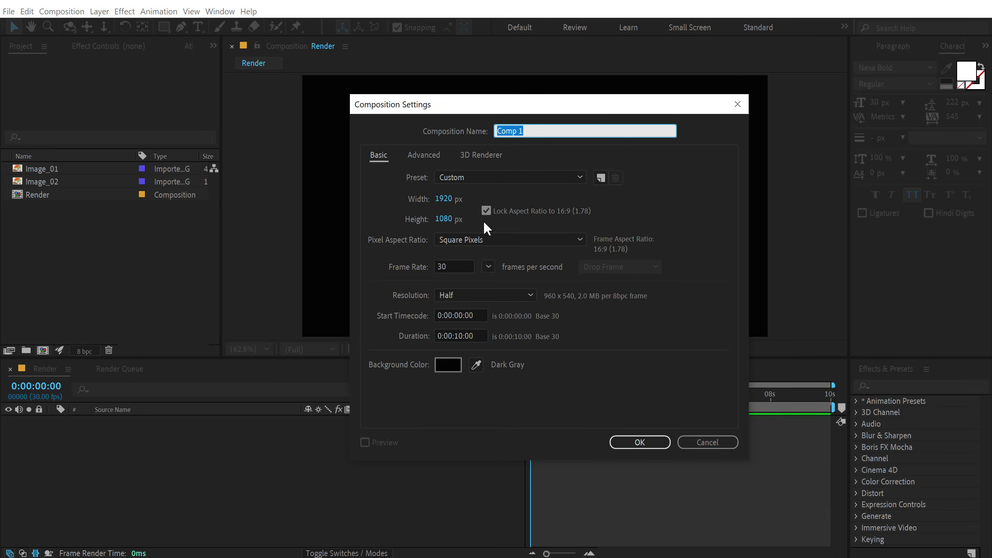
type("Media_01")
left_click(635, 442)
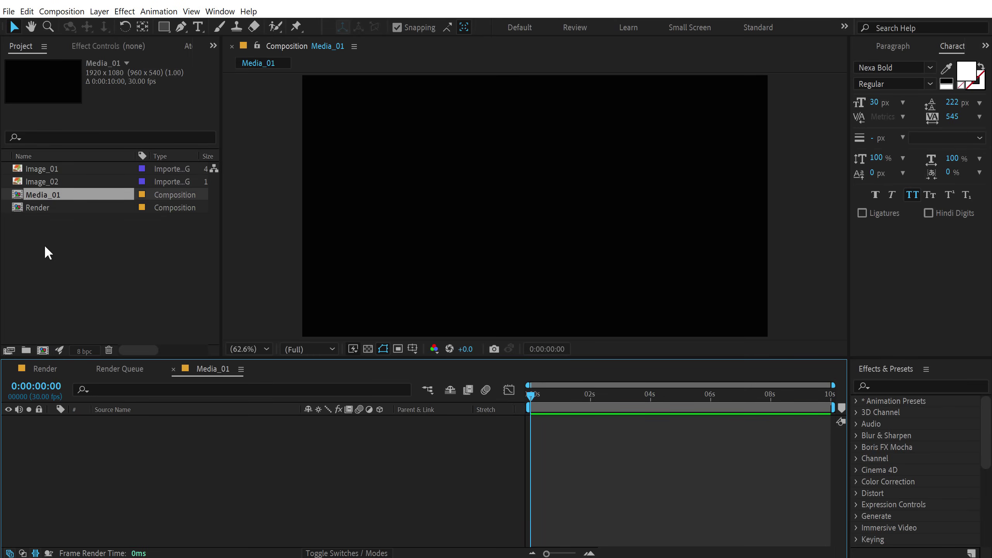
Place Image_01 in the Media_01 composition at 33% scale and close the Render Queue.
left_click(46, 225)
left_click_drag(41, 166, 113, 440)
key("s")
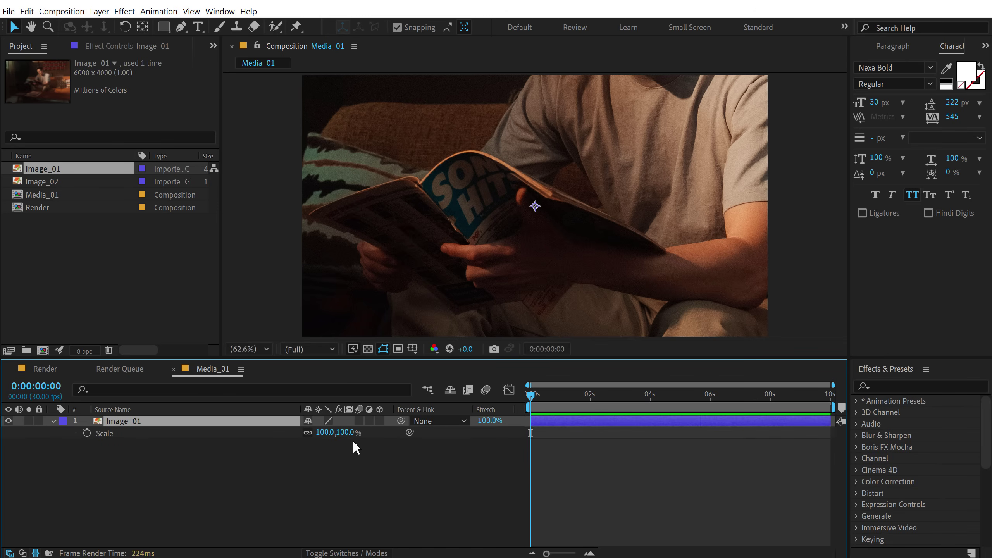
left_click_drag(353, 437, 309, 433)
left_click(276, 486)
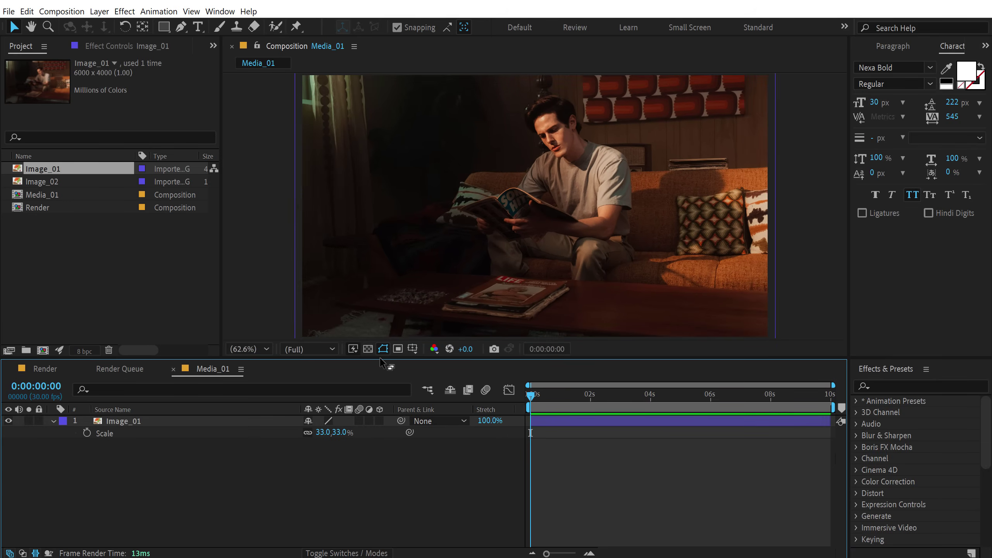
key("comma")
left_click(86, 369)
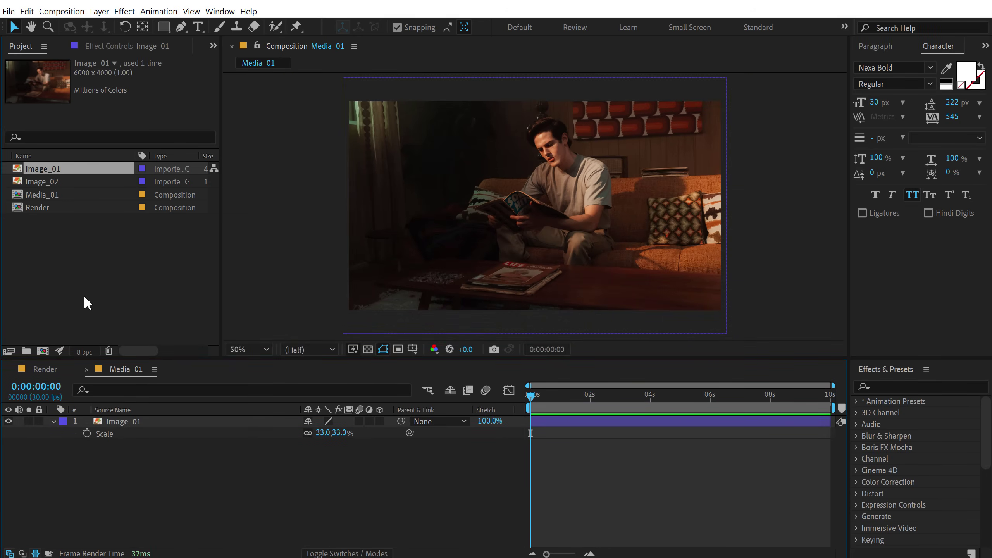
Create a 1920 x 1080 px, 30 fps composition named Fractals with a duration of 10 seconds.
left_click(84, 294)
left_click(43, 351)
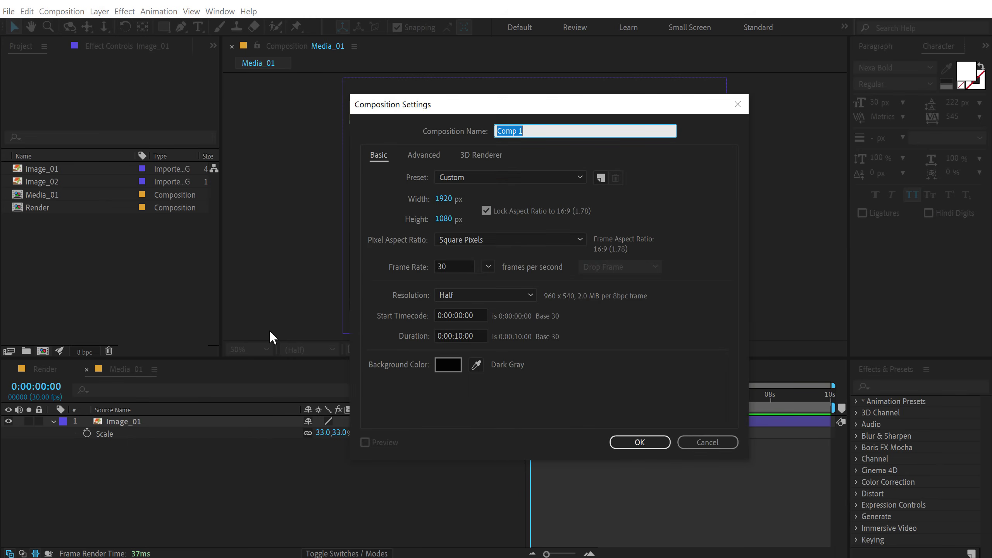
type("Fractals")
key("Return")
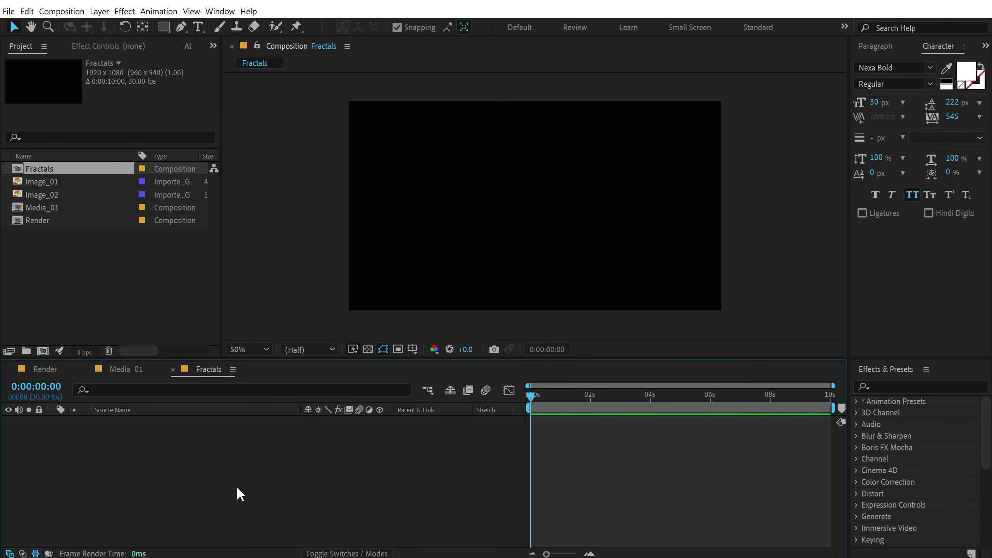
Add a black 1920 x 1080 px solid to the Fractals composition and apply the Fractal Noise effect to it.
key("ctrl+y")
left_click(556, 279)
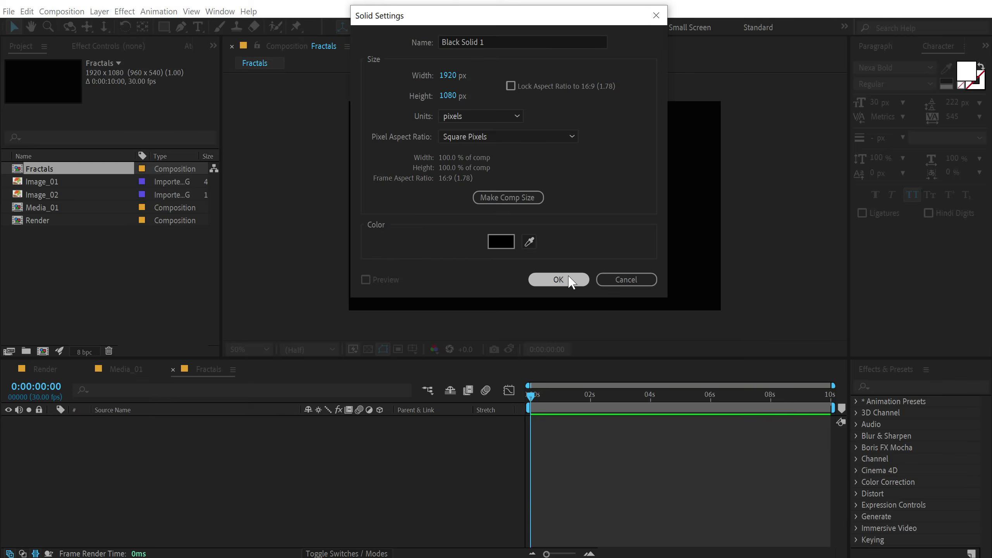
left_click(901, 388)
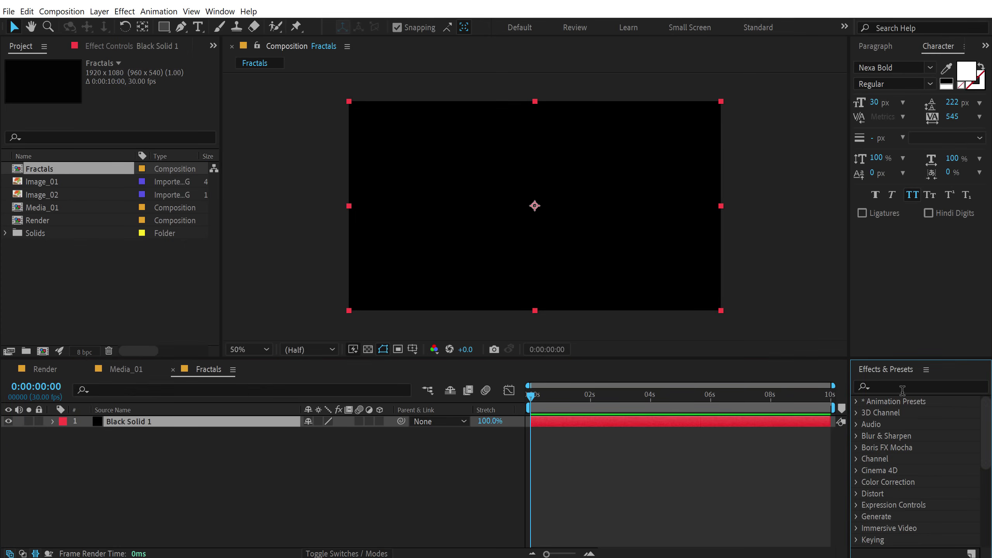
type("fract")
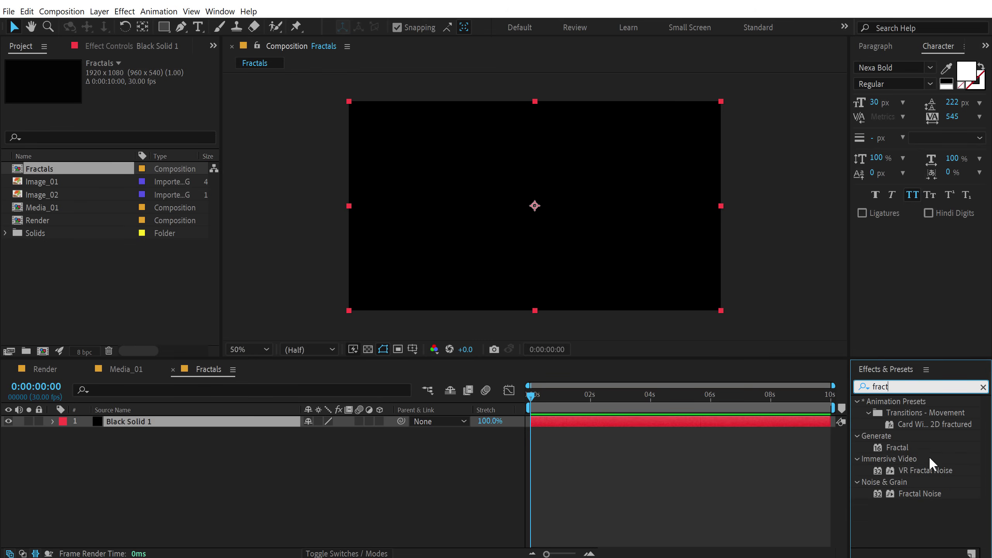
double_click(921, 493)
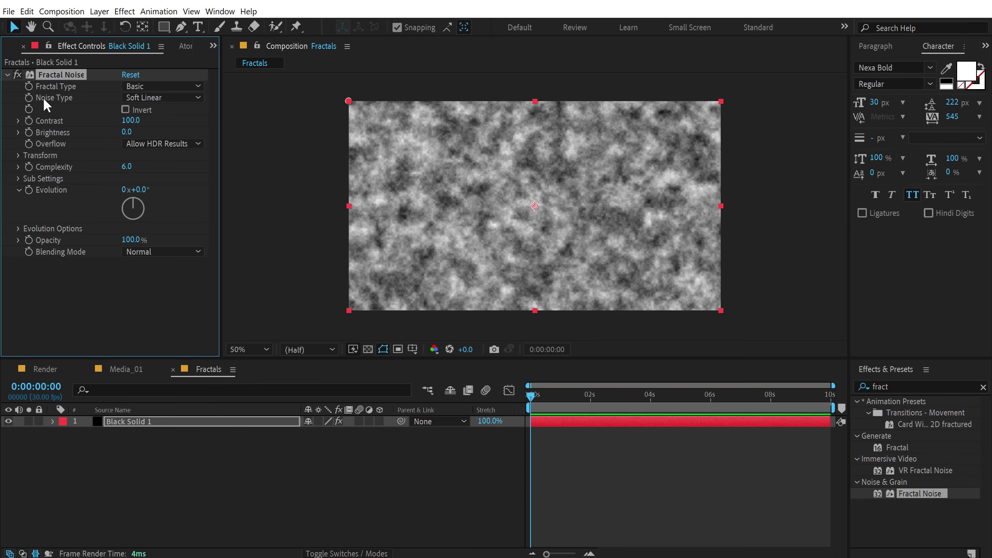
Set the Fractal Noise type to Block and its complexity to 1.
left_click(156, 97)
left_click(150, 113)
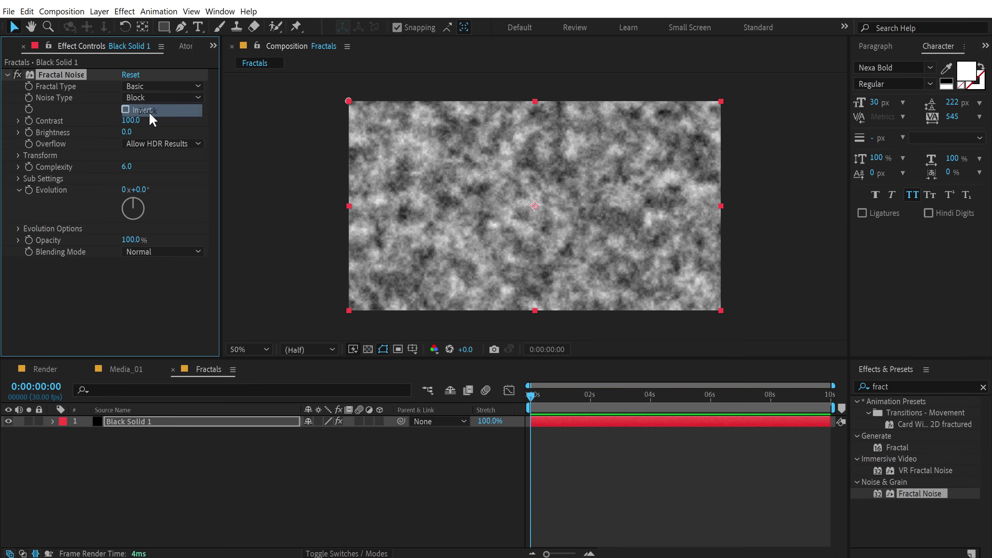
left_click_drag(128, 168, 106, 168)
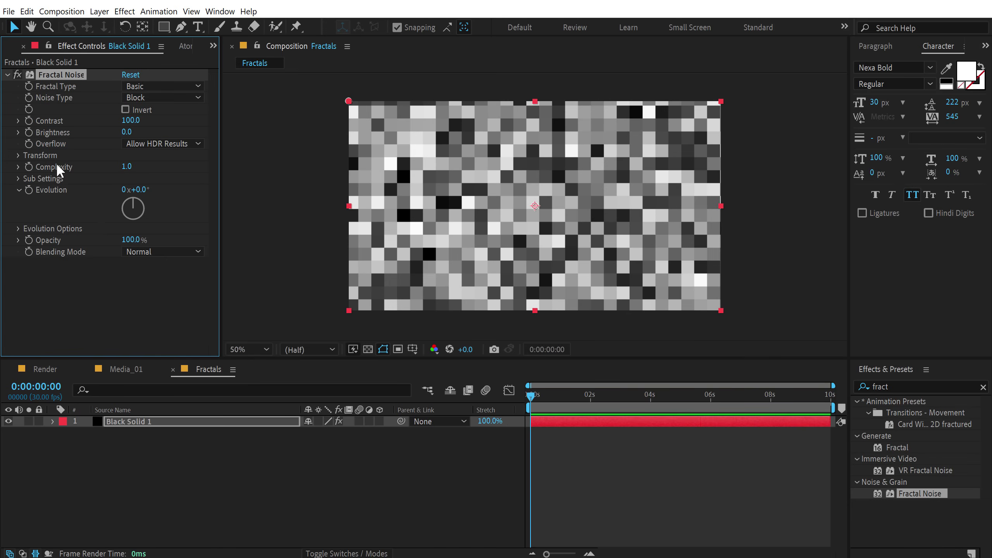
Set the noise scale to 413 and the offset turbulence to 1007, 476 to fit whole blocks within the frame.
left_click(18, 155)
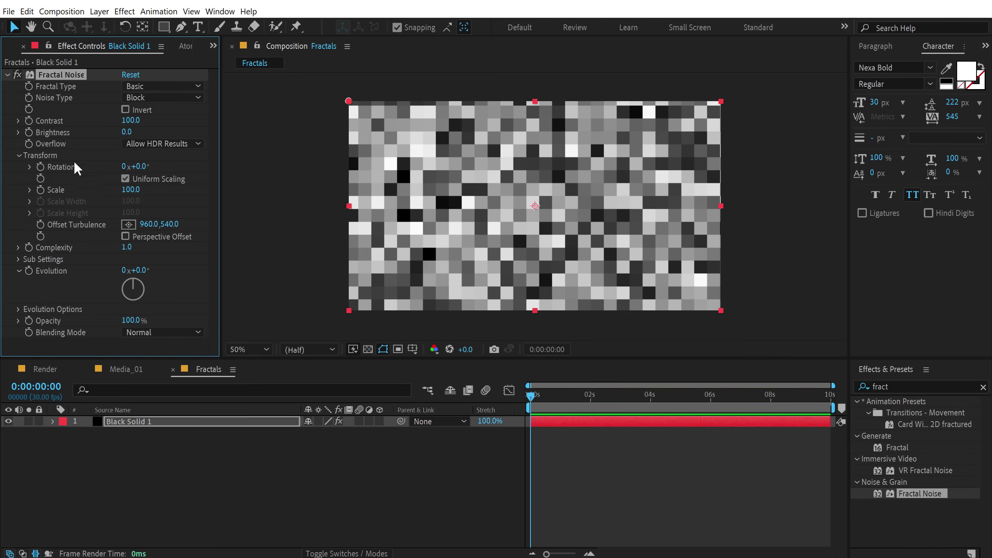
left_click_drag(129, 191, 330, 191)
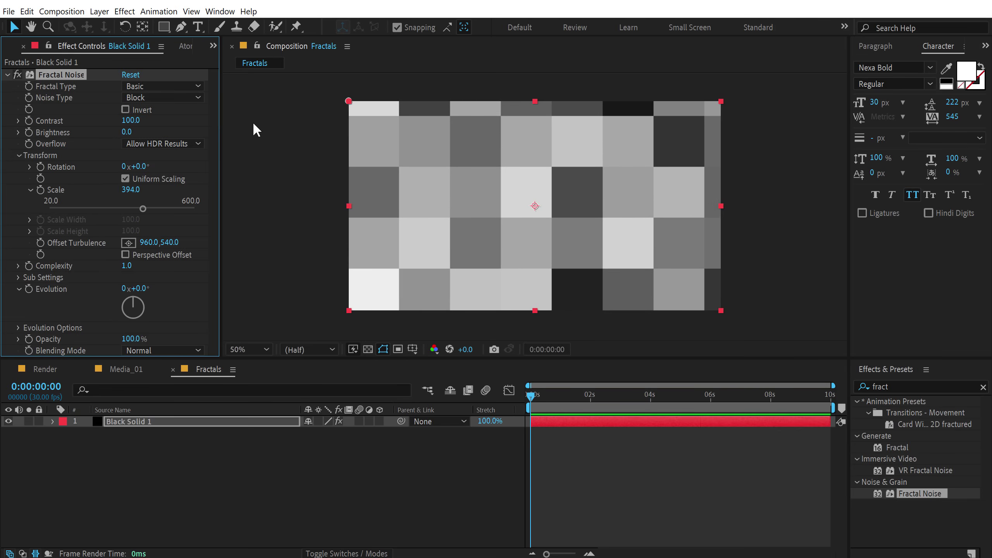
mouse_move(148, 242)
left_mouse_down()
mouse_move(178, 237)
mouse_move(148, 243)
left_mouse_up()
left_click_drag(126, 189, 137, 190)
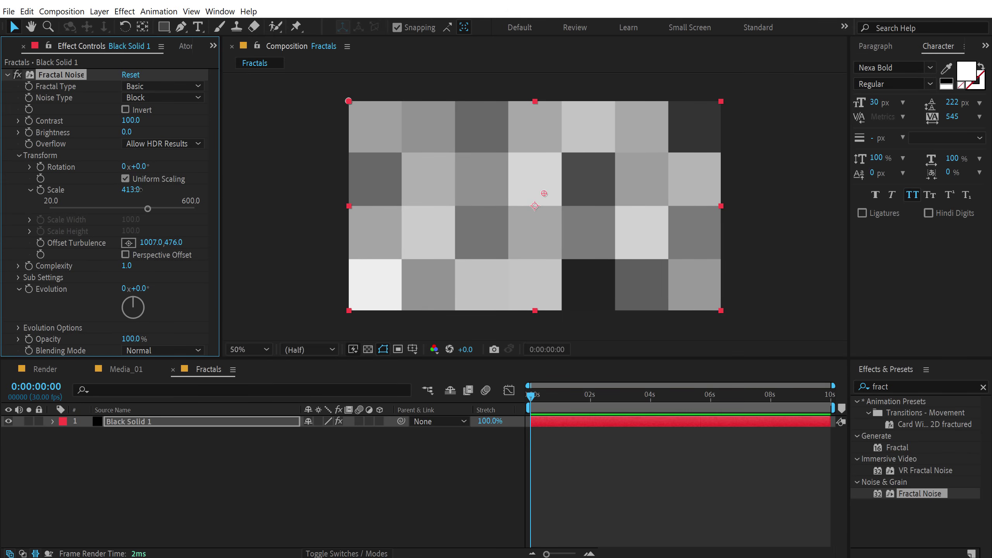
left_click(333, 448)
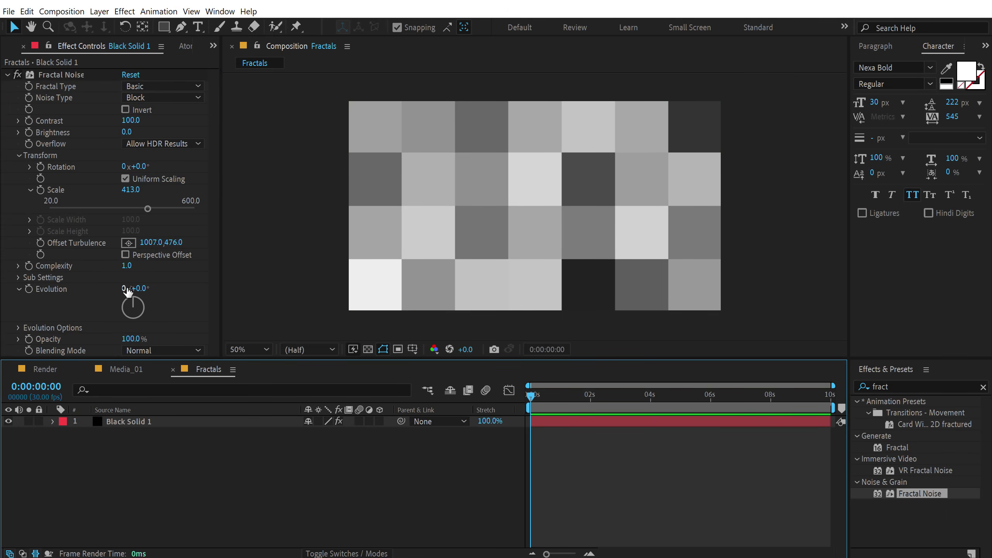
Try an evolution of 56° on the block noise and reset it to 0°.
left_click_drag(142, 290, 164, 290)
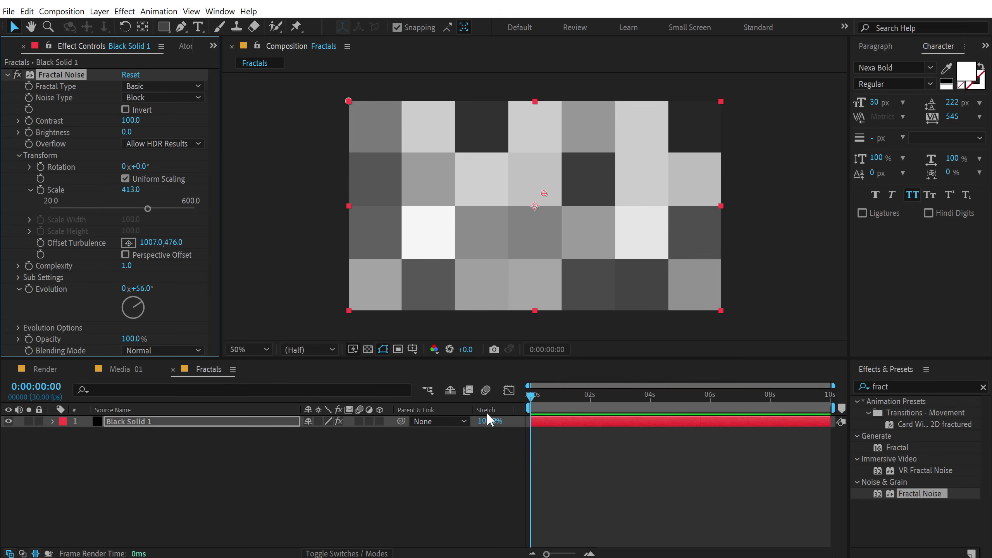
left_click(232, 383)
left_click(139, 289)
type("0")
key("Return")
Animate the noise evolution from 0° at the first frame to 1x+90° at 0:00:09:29, and preview the animation.
left_click(29, 289)
left_click_drag(627, 398, 831, 400)
left_click(124, 289)
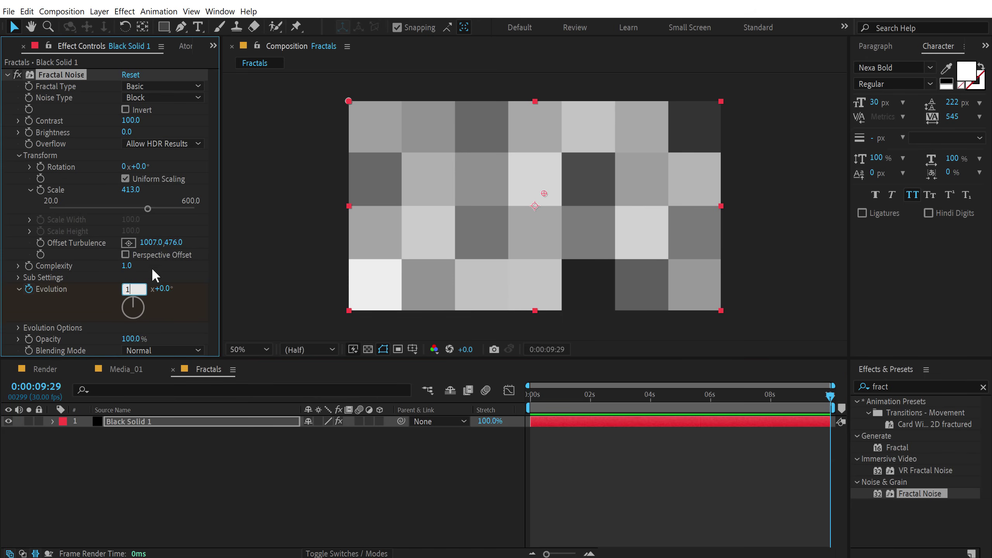
key("Tab")
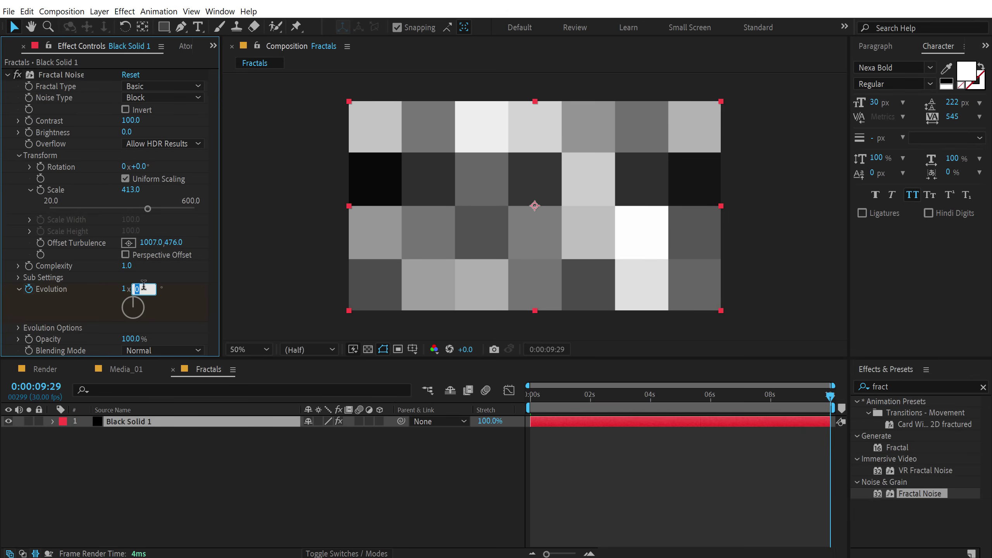
type("90")
key("Return")
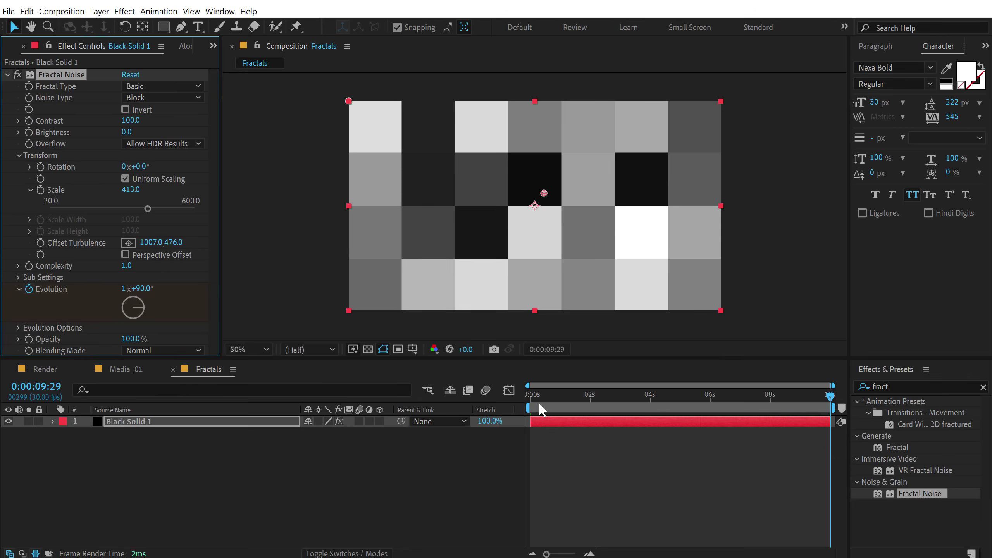
left_click(542, 400)
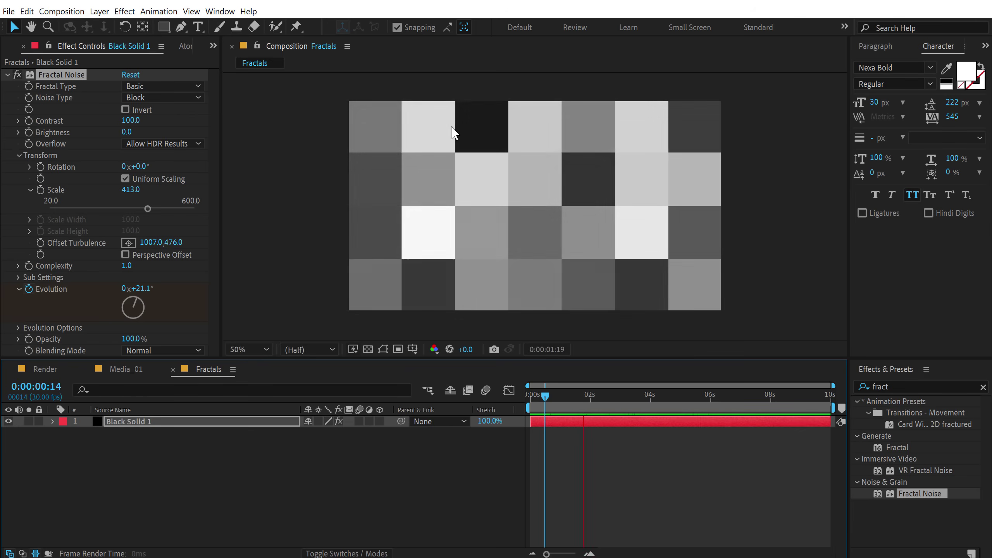
left_click(597, 396)
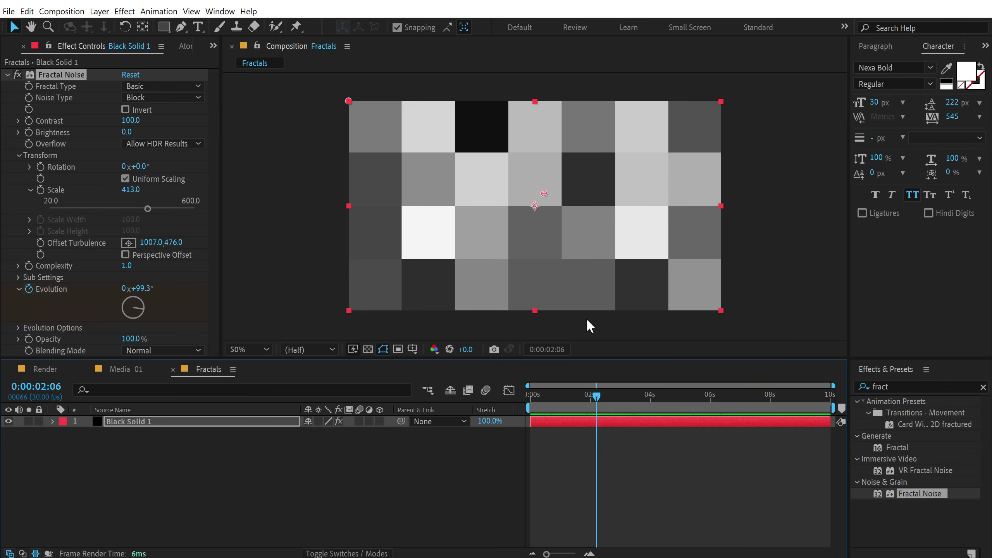
Keyframe the noise brightness from -100 at the first frame to 0 at 0:00:01:00.
key("equal")
key("equal")
key("equal")
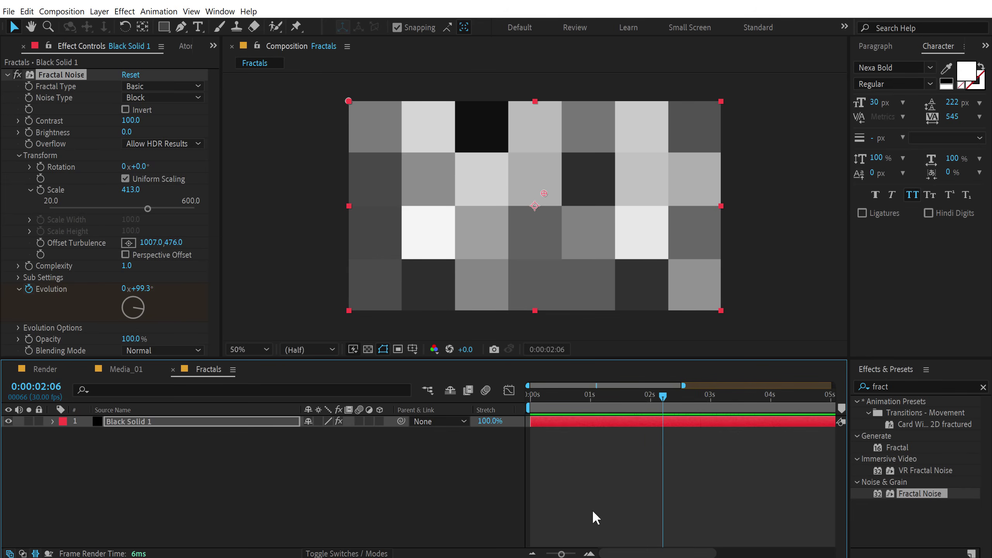
left_click(592, 394)
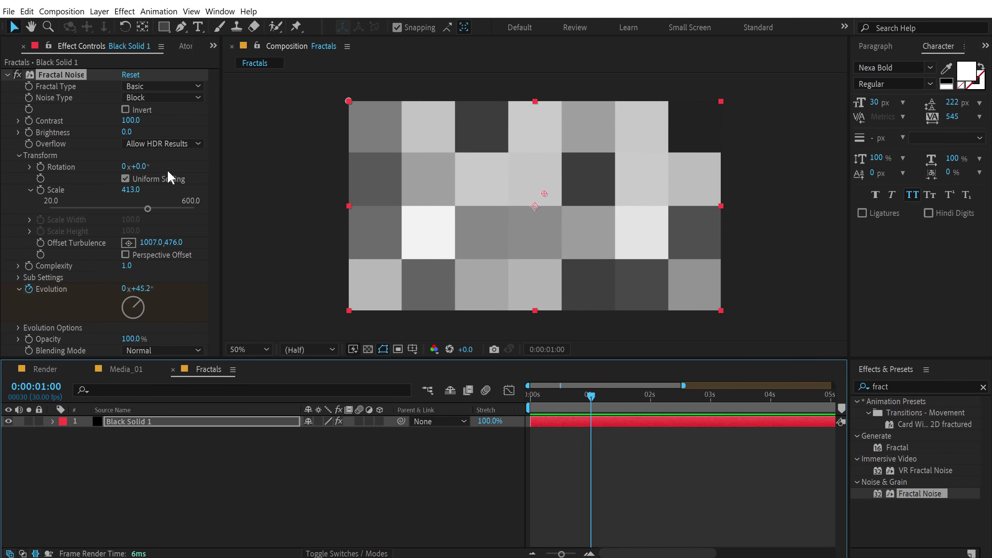
left_click(30, 132)
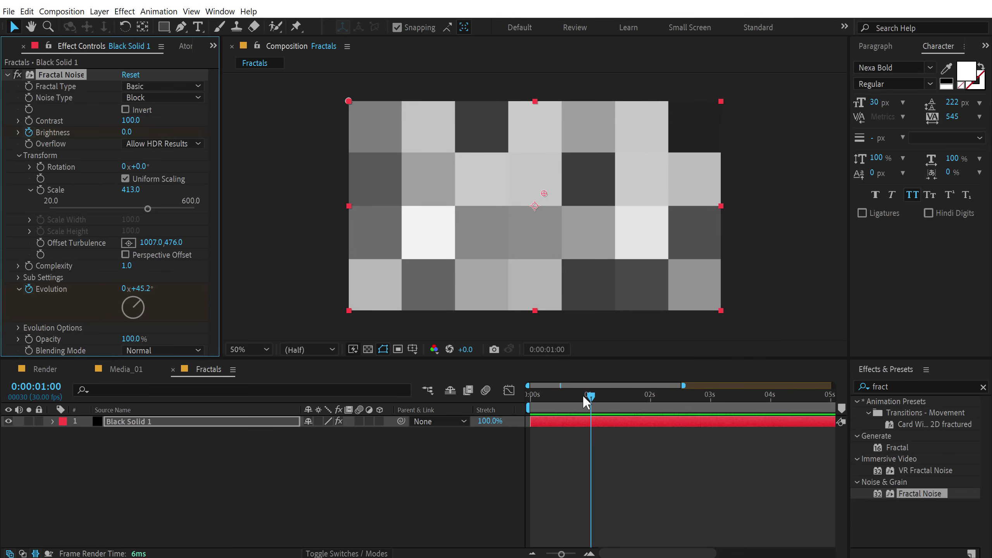
left_click_drag(581, 394, 462, 412)
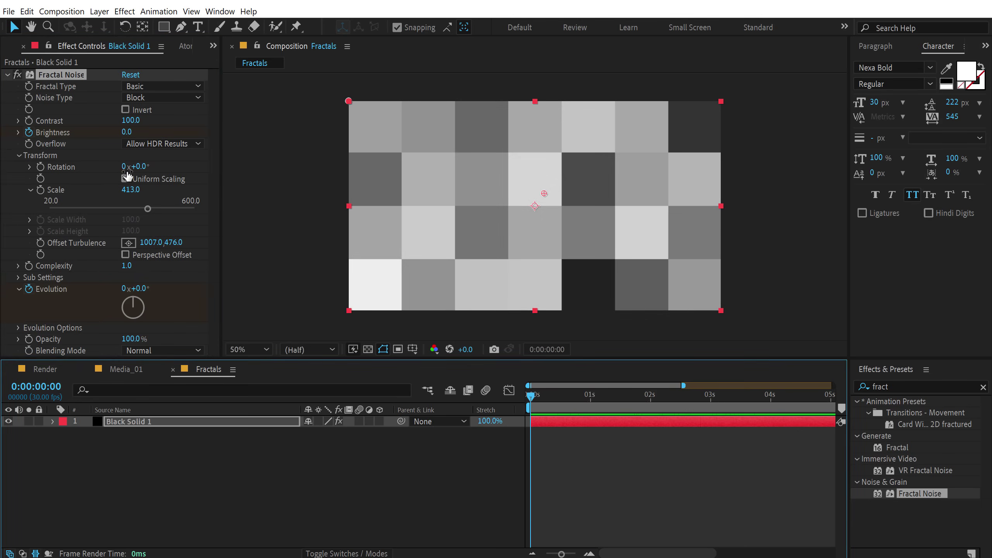
left_click_drag(129, 132, 76, 142)
left_click(129, 133)
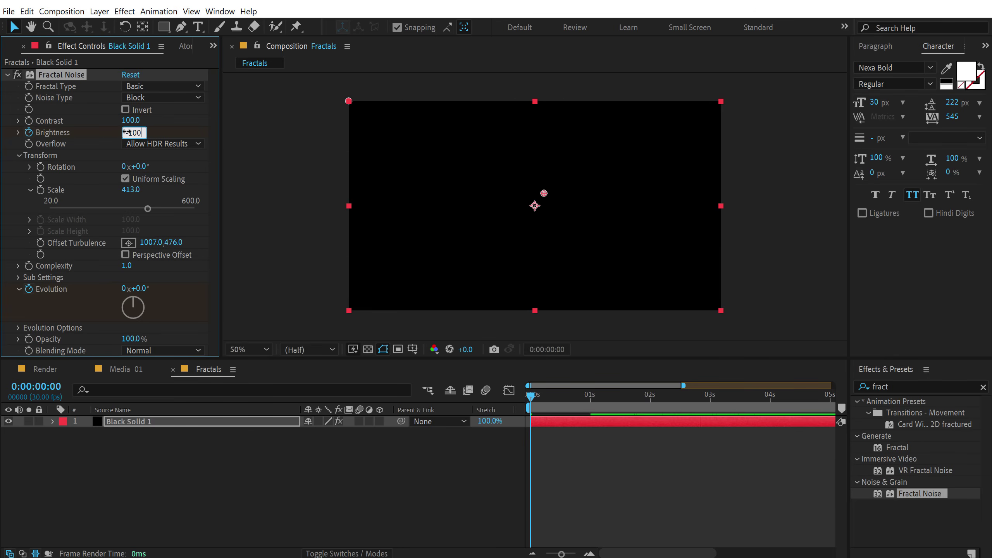
left_click(188, 476)
key("space")
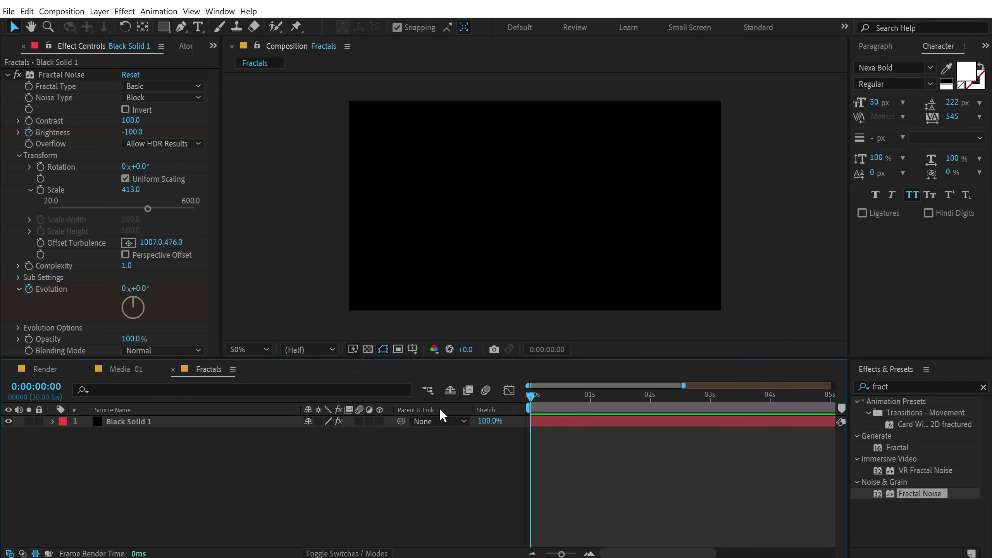
Reveal the layer's keyframes, move the second brightness keyframe to 0:00:01:15, and preview the animation.
left_click(576, 421)
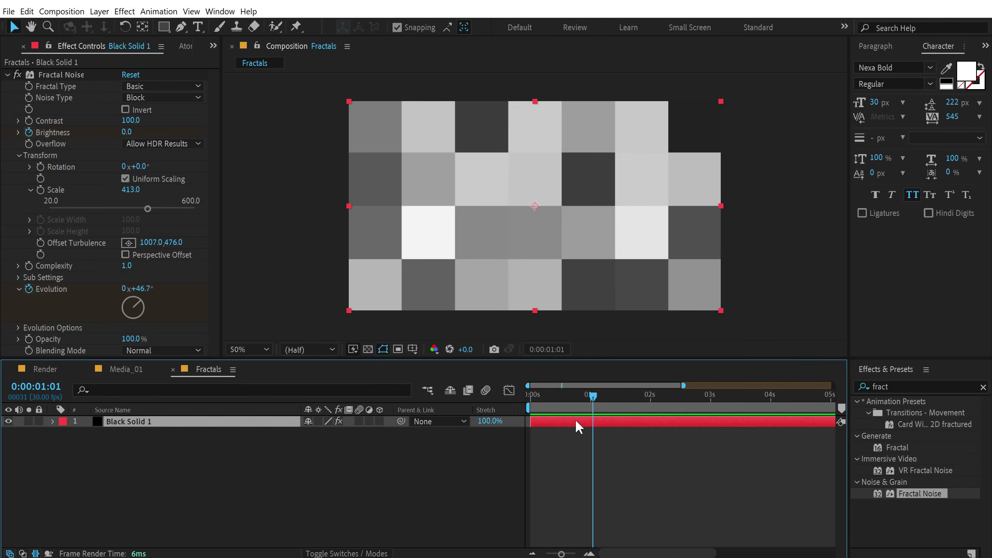
key("u")
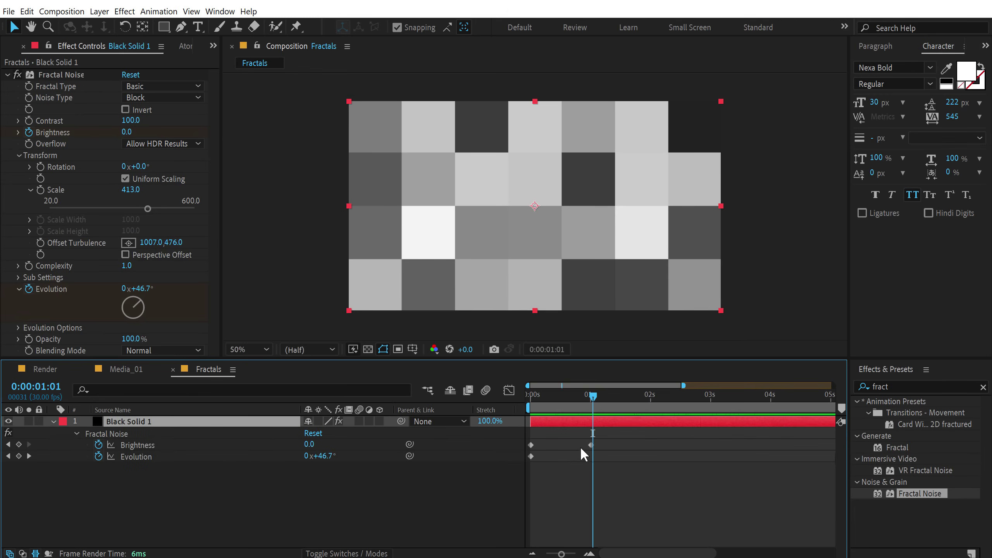
left_click(554, 491)
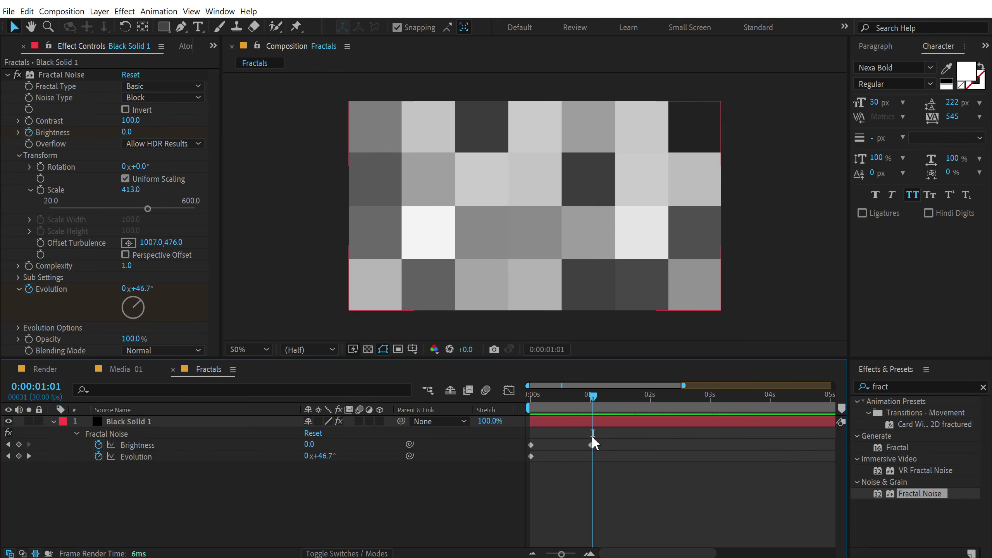
left_click(623, 396)
left_click_drag(624, 399, 621, 397)
left_click_drag(591, 445, 621, 446)
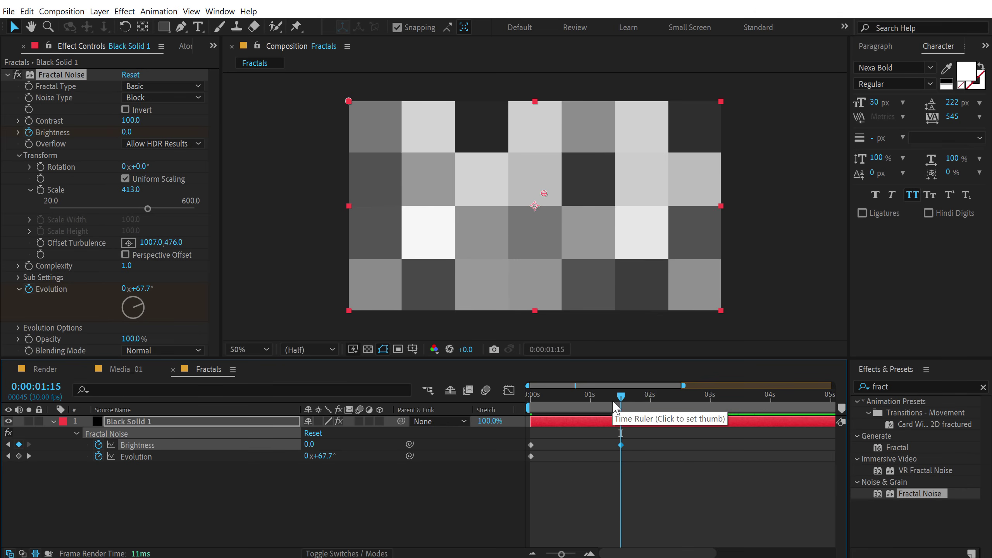
key("Home")
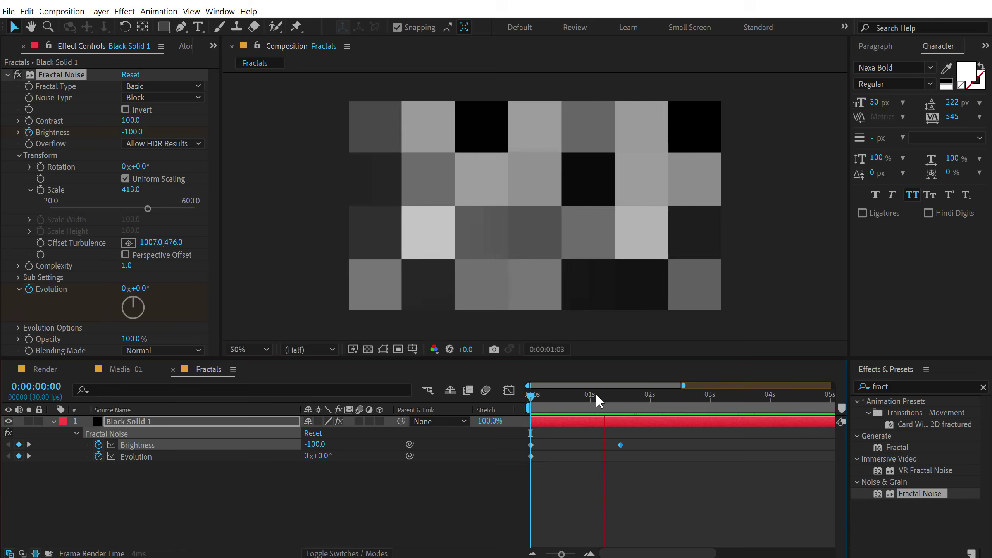
left_click_drag(594, 397, 667, 396)
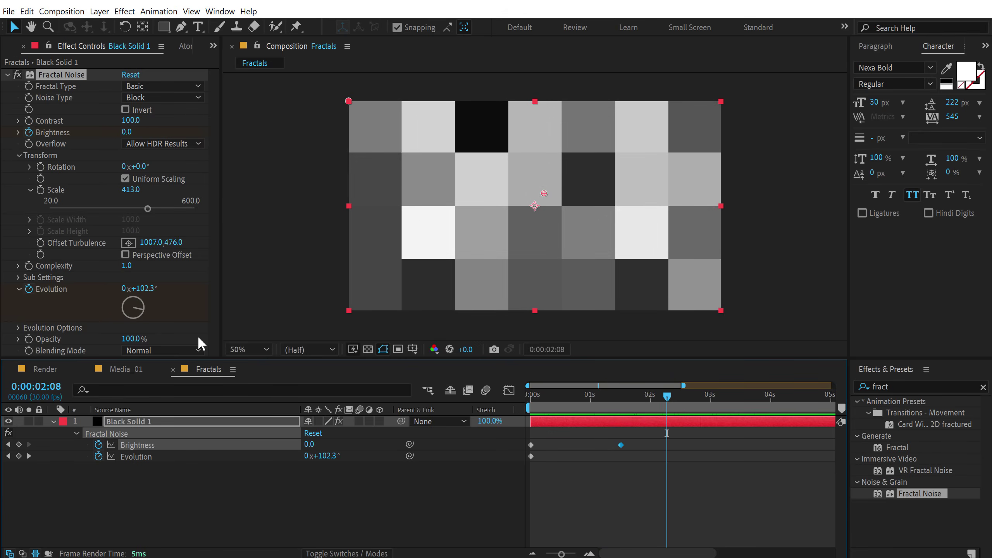
Create a new 1920 x 1080, 30 fps composition named Map.
left_click(13, 46)
left_click(43, 351)
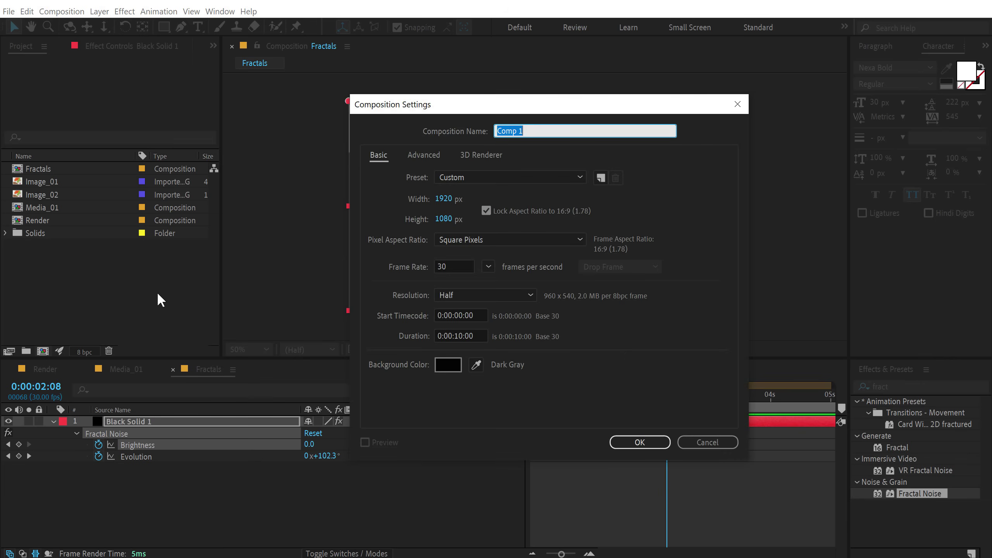
type("Map")
left_click(636, 449)
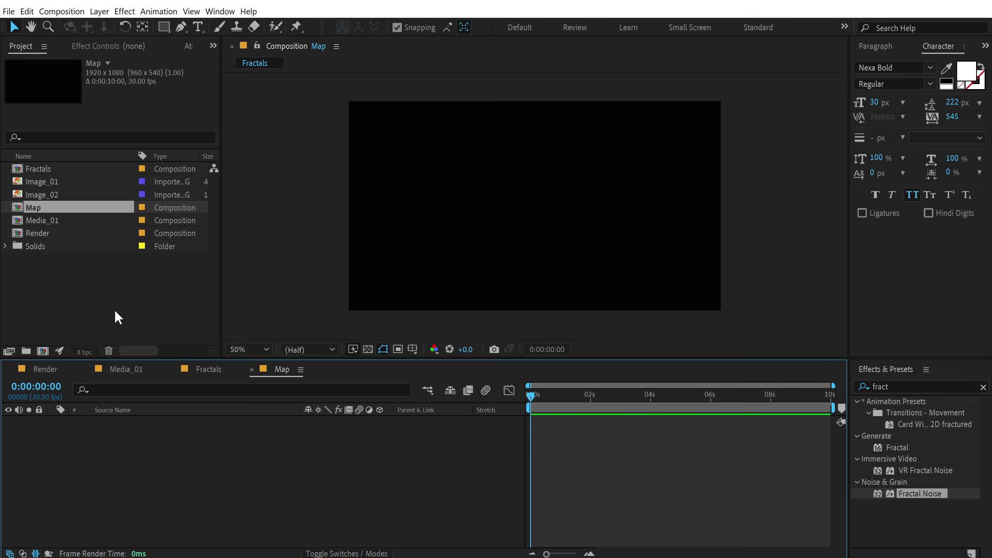
Add the Fractals composition to Map as a layer and duplicate it.
left_click_drag(44, 172, 101, 461)
left_click_drag(620, 394, 634, 394)
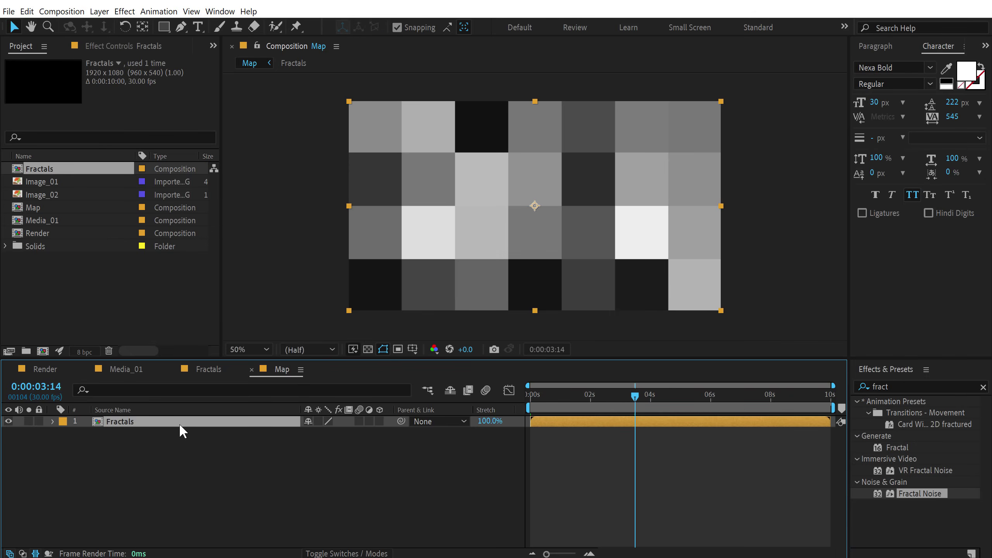
key("ctrl+d")
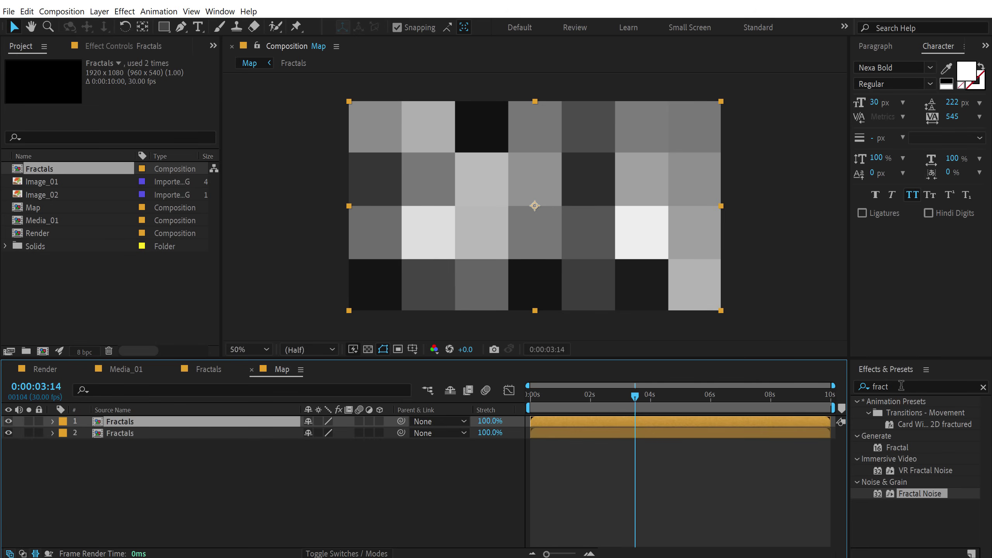
Apply the Find Edges effect to the upper Fractals layer and invert it.
left_click(901, 386)
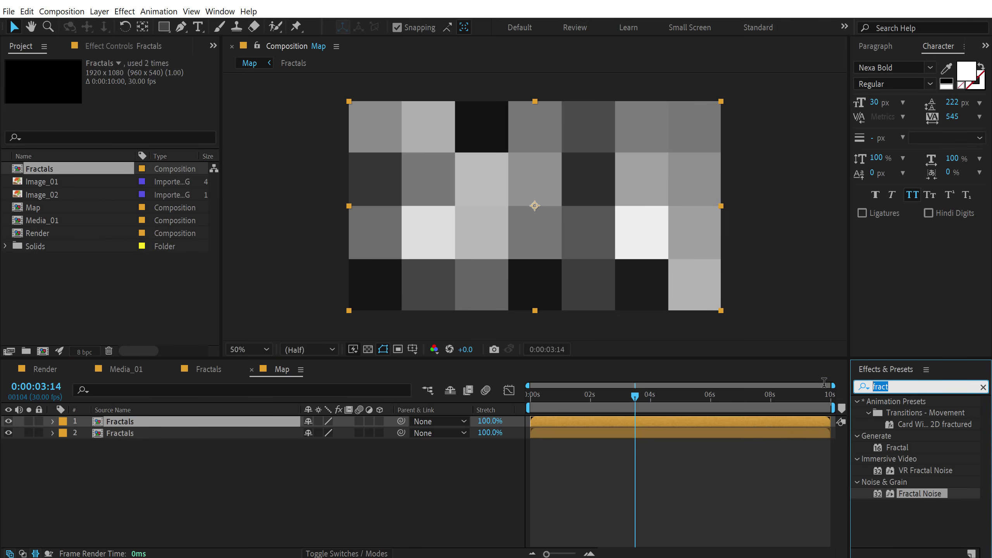
type("find edg")
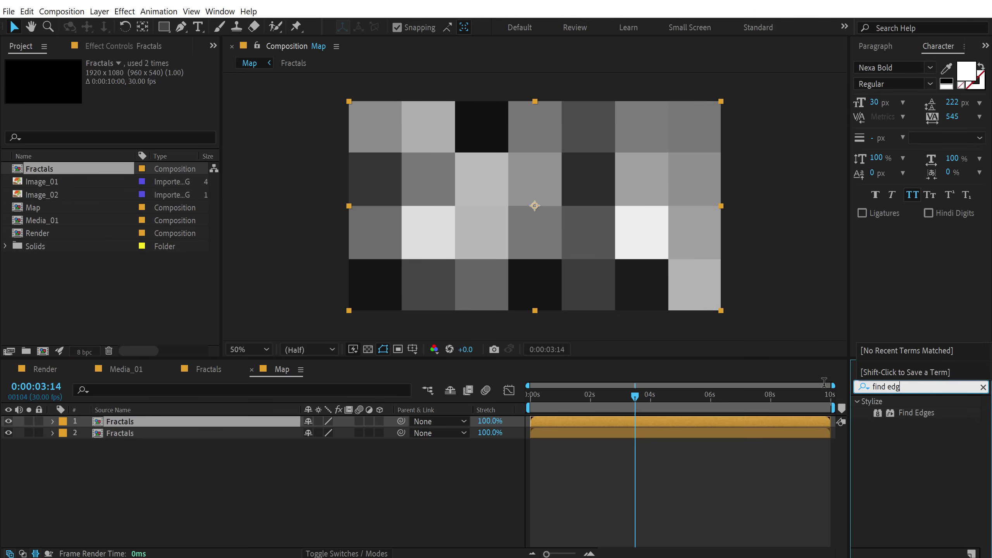
double_click(952, 413)
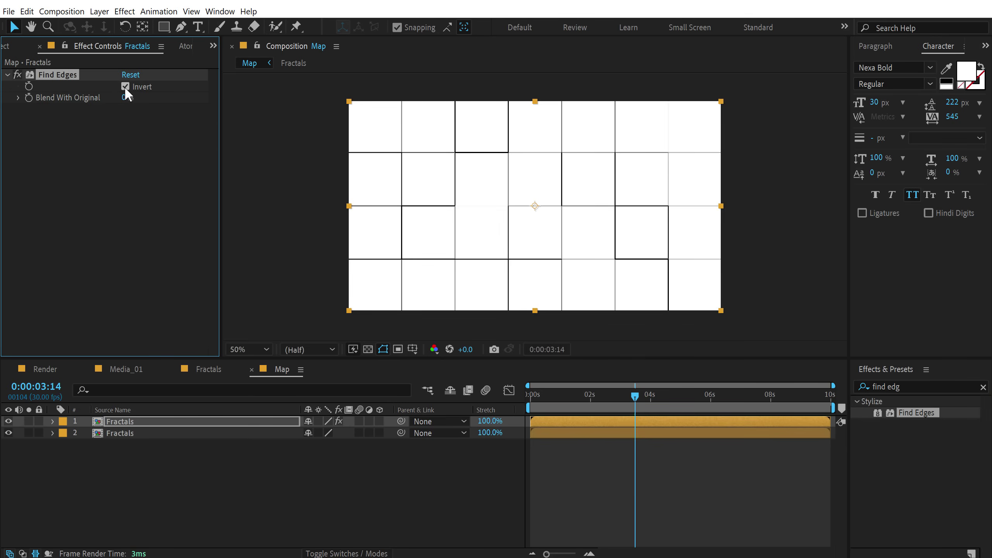
left_click(365, 469)
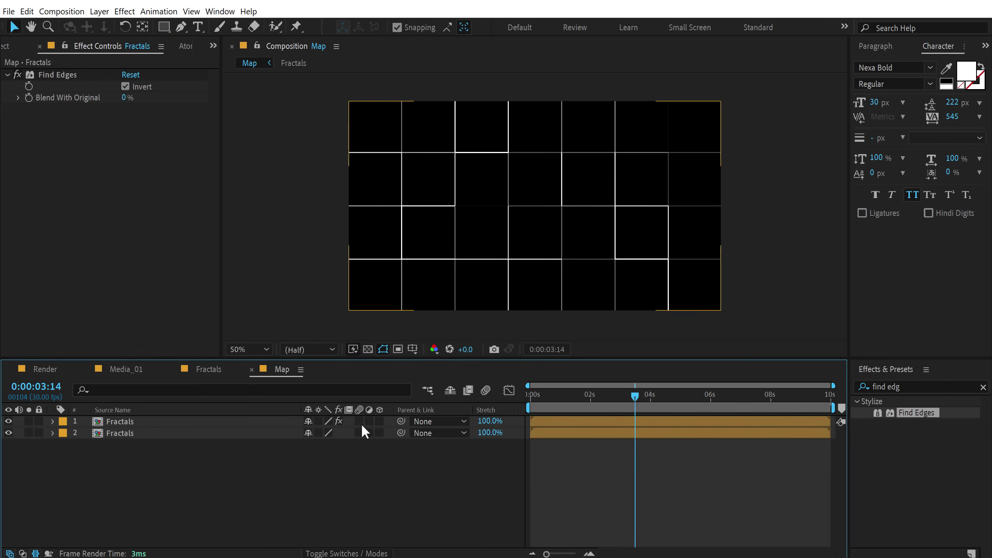
Set the upper Fractals layer's blending mode to Screen and scrub through the result.
left_click(326, 554)
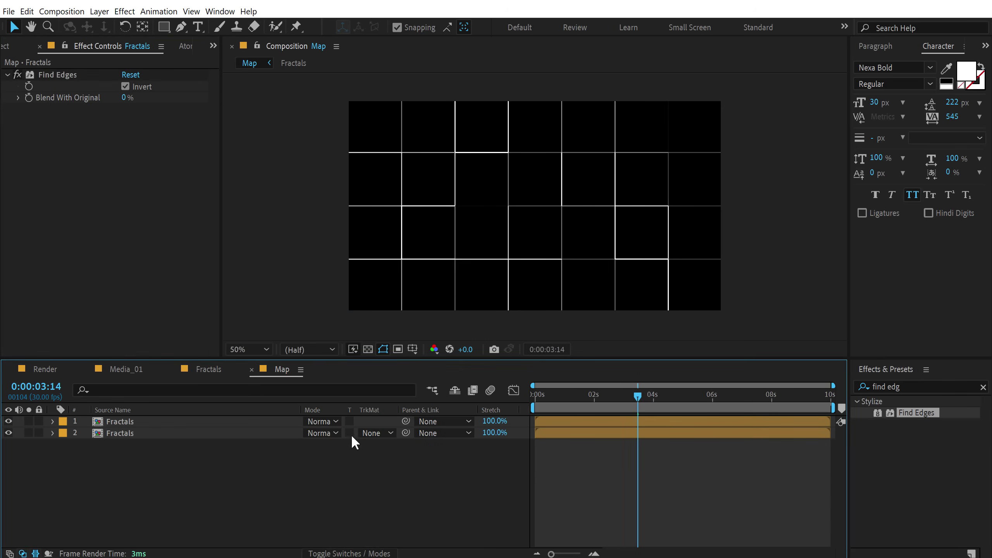
left_click(332, 423)
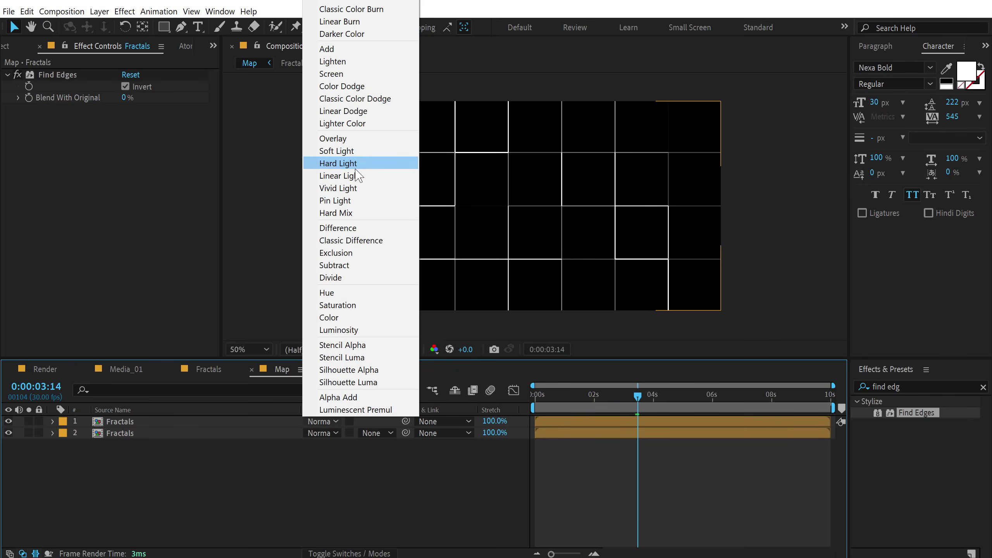
left_click(351, 74)
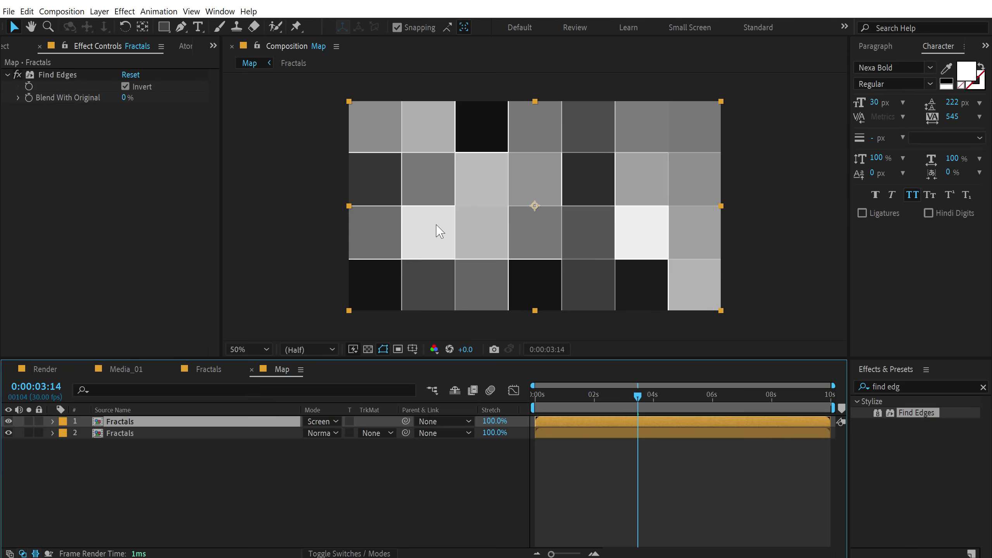
left_click(558, 406)
left_click_drag(558, 406, 642, 408)
Create a new composition named Sc_01.
key("ctrl+0")
left_click(42, 351)
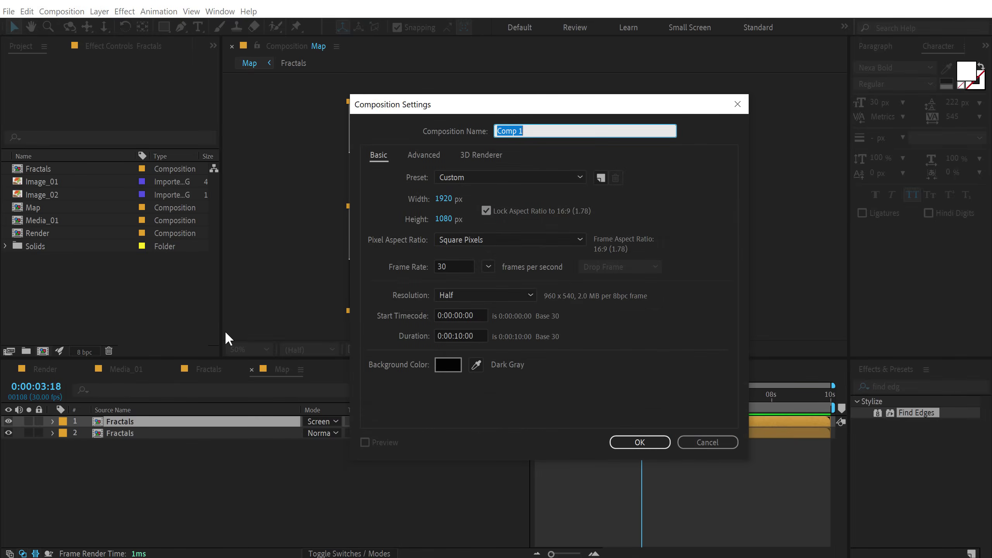
type("Sc_01")
left_click(633, 443)
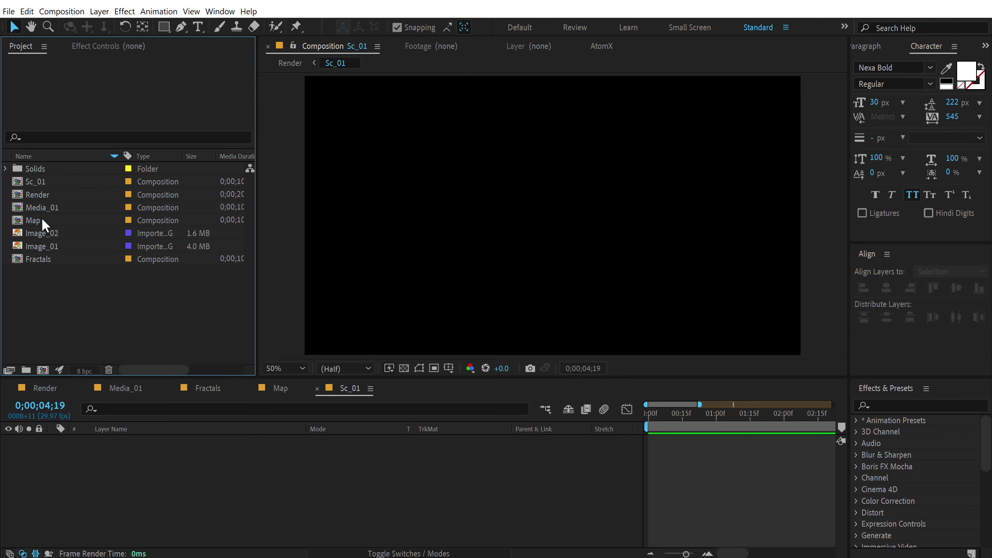
Add the Media_01 and Map compositions to Sc_01, with Map above Media_01.
left_click(43, 207)
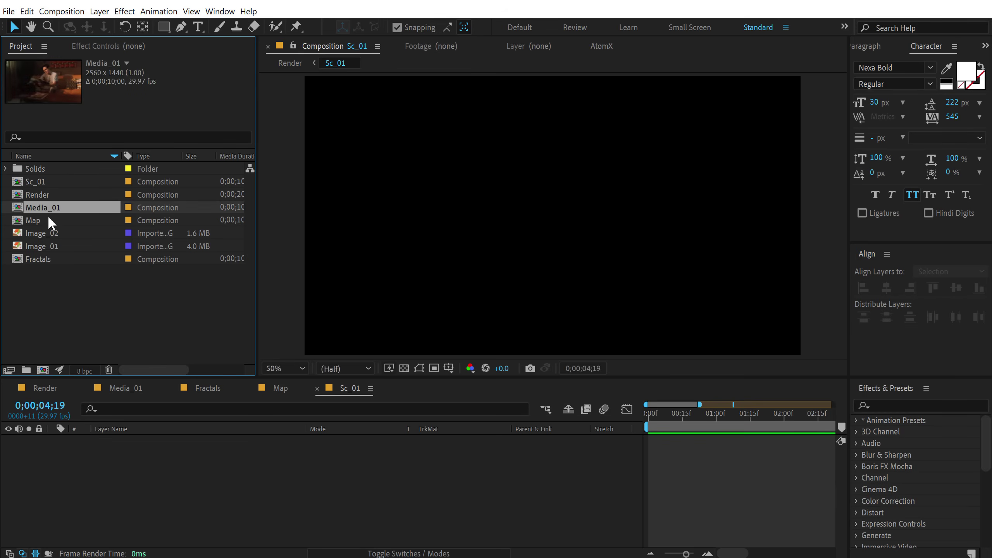
left_click(50, 220, "shift")
left_click_drag(50, 221, 136, 468)
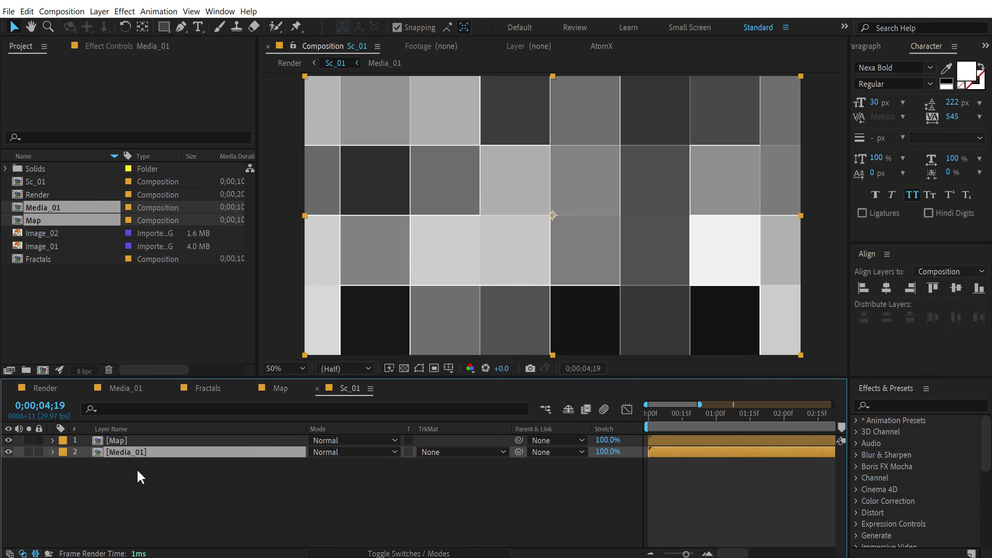
Turn both the Map and Media_01 layers into 3D layers.
left_click(355, 543)
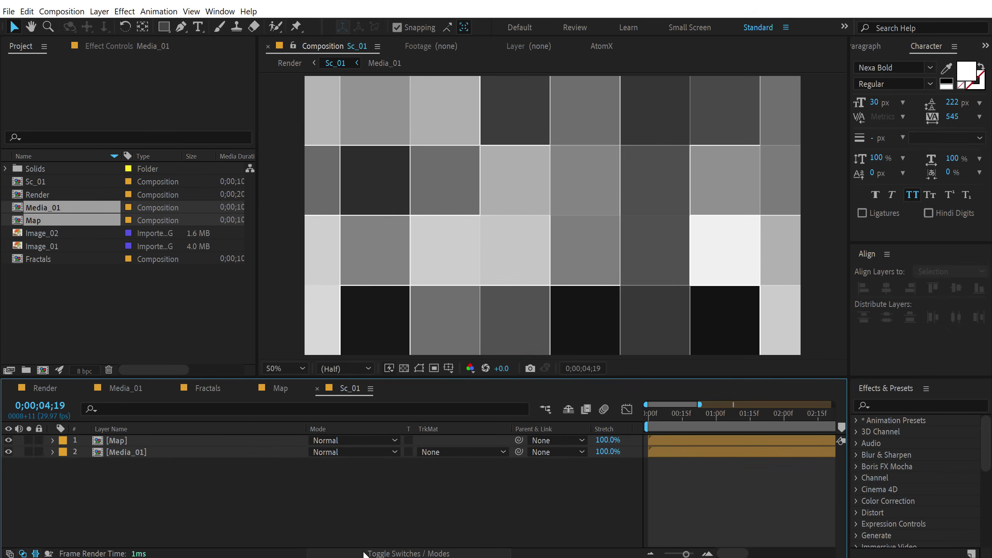
left_click(367, 552)
left_click_drag(385, 440, 385, 452)
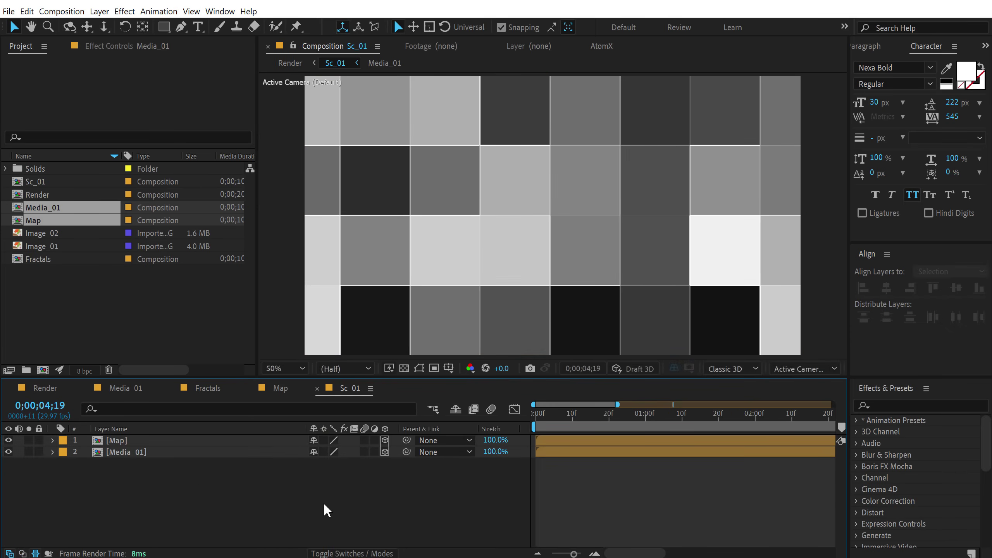
Set the Media_01 layer's track matte to Luma, using the Map layer above it.
left_click(343, 552)
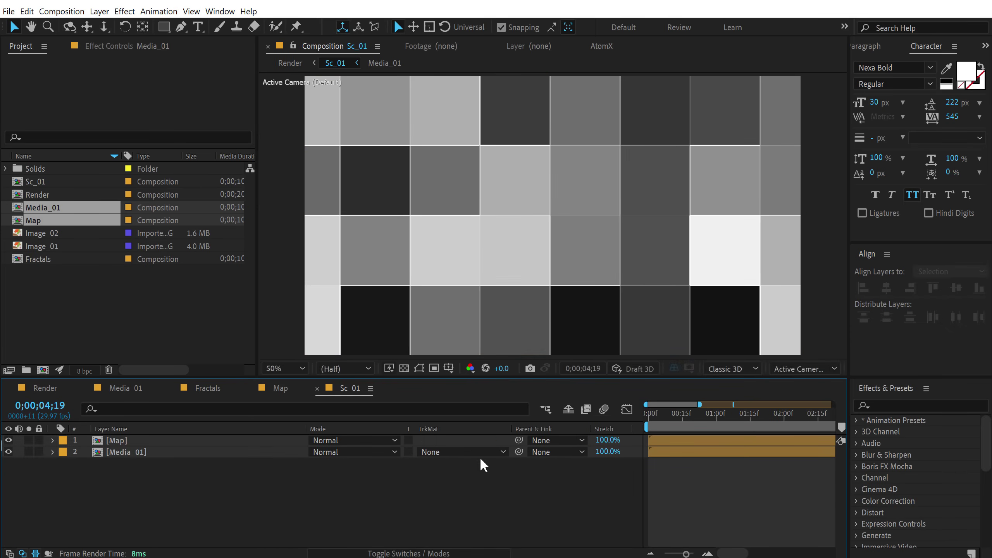
left_click(138, 453)
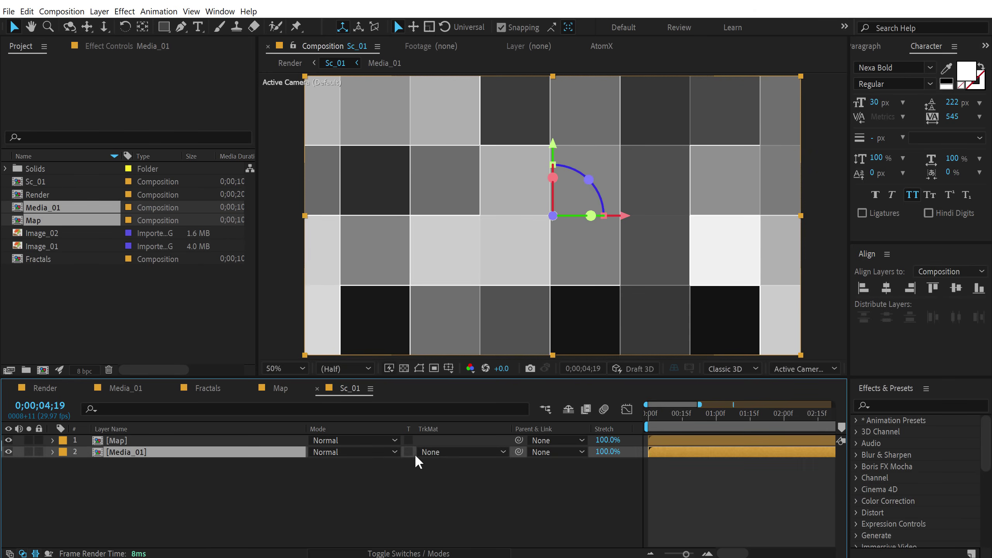
left_click(430, 452)
left_click(455, 505)
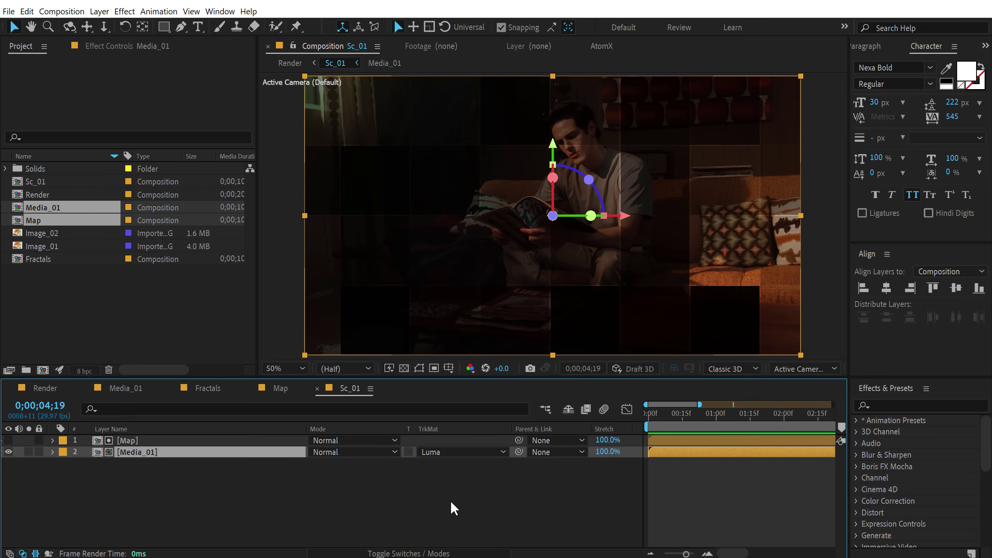
Hide the Stretch column in the timeline, show the layer switches, and narrow the Layer Name column.
right_click(615, 431)
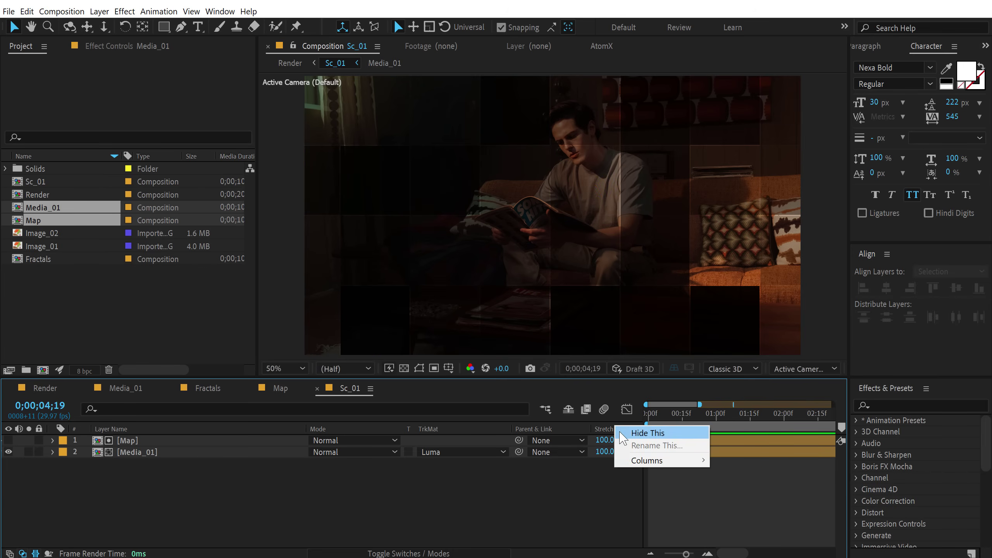
left_click(625, 434)
left_click(391, 553)
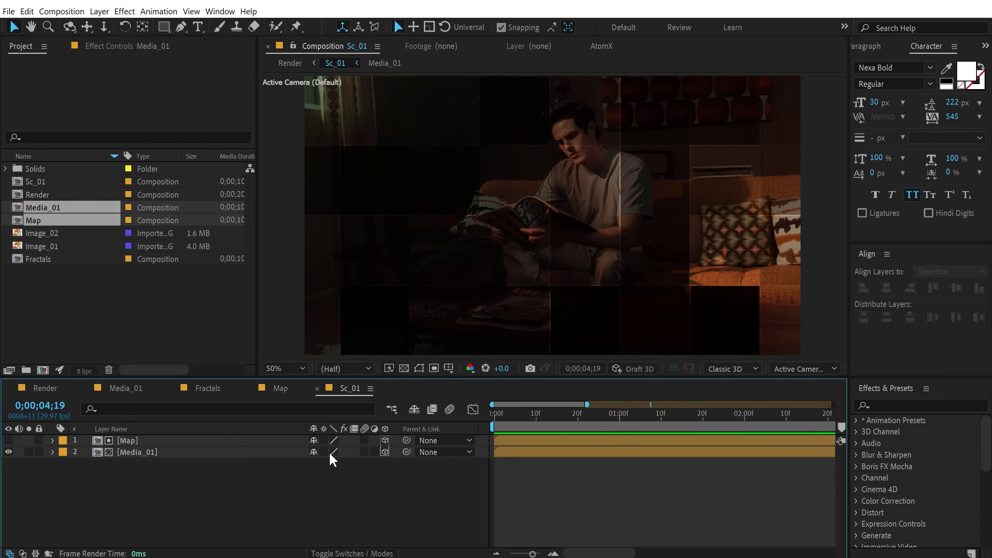
left_click_drag(303, 430, 211, 429)
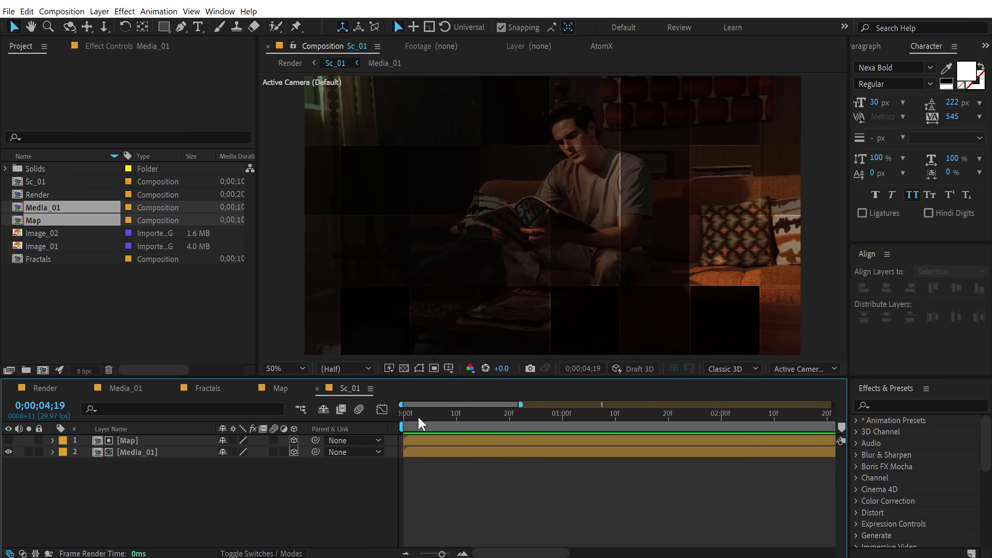
Fit the whole duration in the timeline and add a two-node camera with the 35mm preset to Sc_01.
left_click(430, 416)
left_click_drag(435, 428, 527, 427)
key("semicolon")
right_click(295, 486)
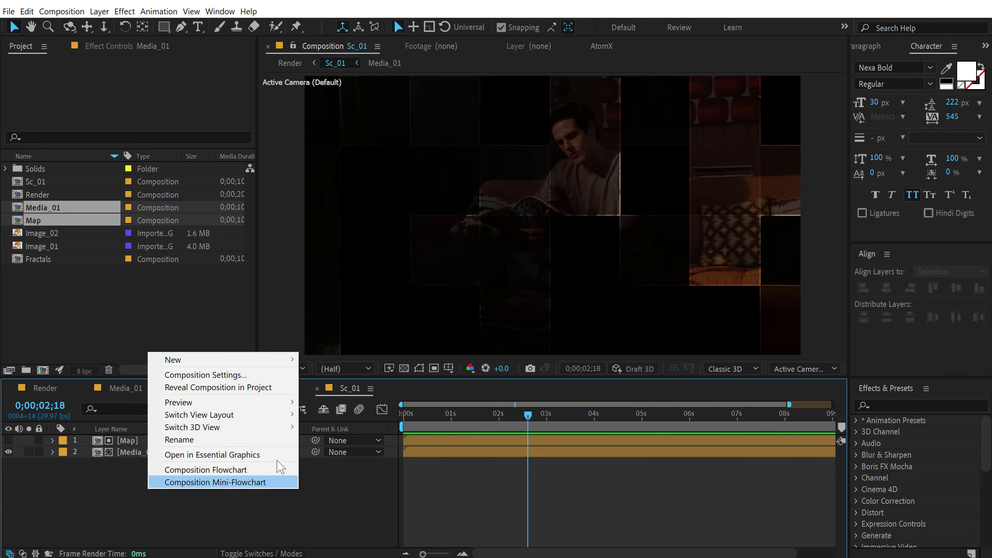
mouse_move(262, 367)
left_click(346, 413)
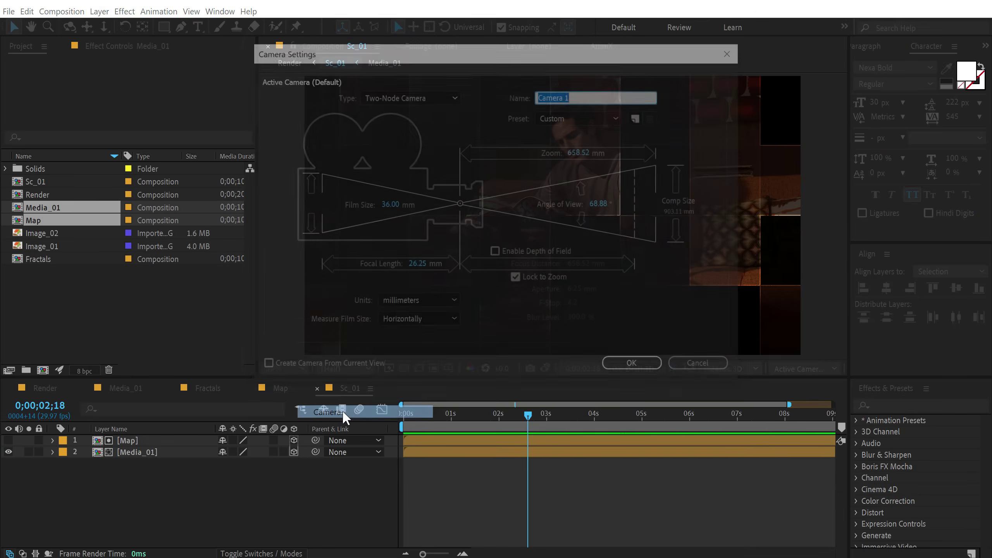
left_click(547, 118)
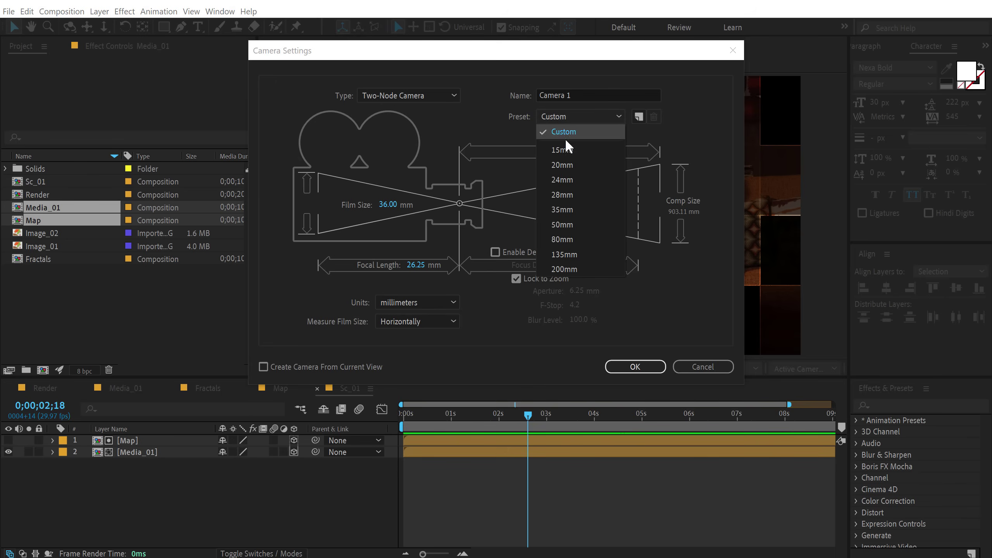
left_click(561, 202)
left_click(627, 373)
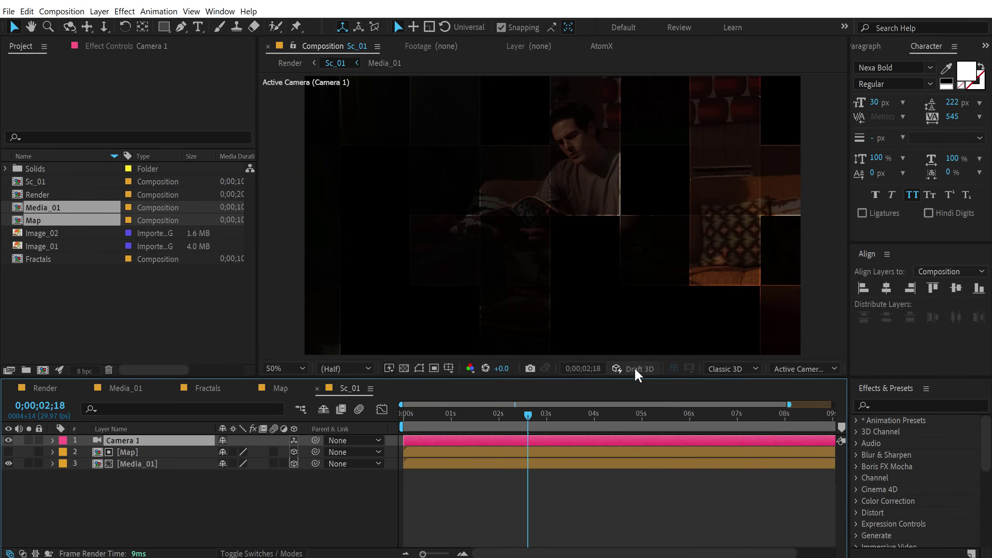
Set the Map layer's Z position to -1500 so it sits in front of Media_01.
left_click(131, 453)
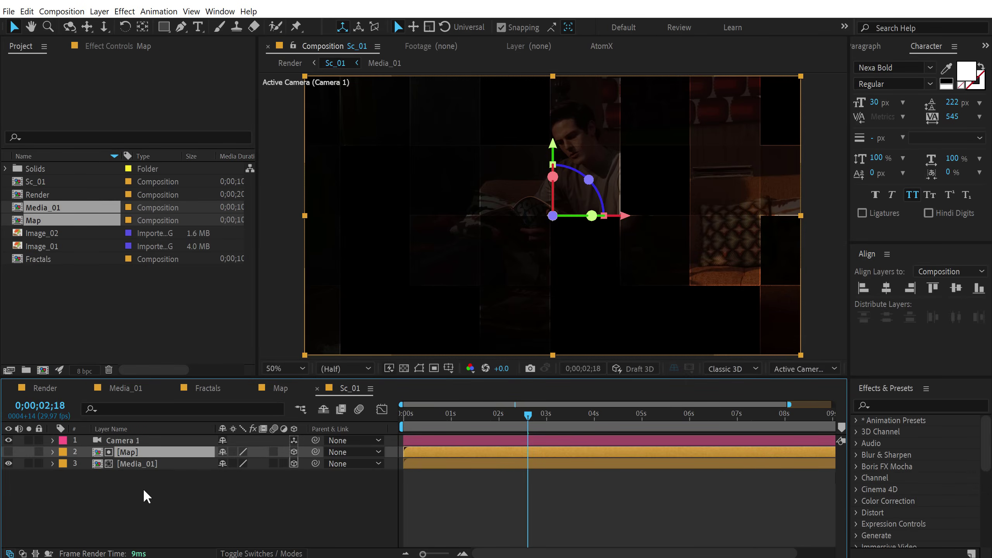
key("p")
left_click_drag(275, 466, 44, 506)
left_click(275, 463)
key("BackSpace")
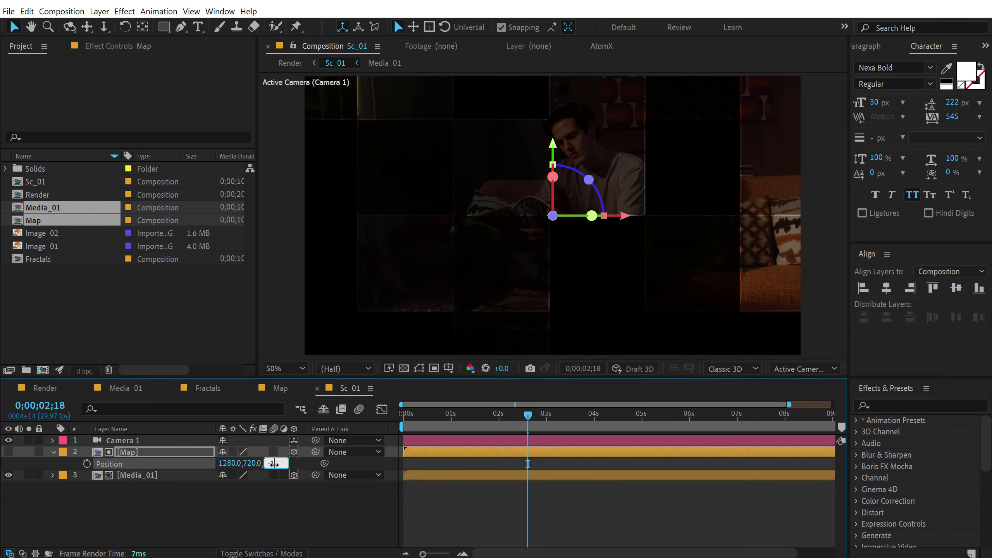
left_click(281, 514)
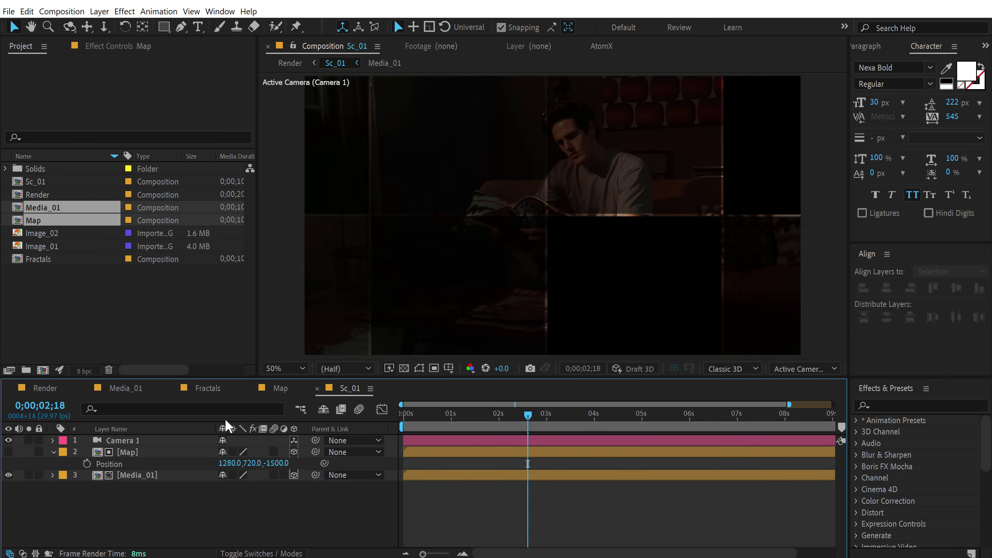
Scale the Map layer down to 41.8% so its blocks just cover the frame.
left_click(121, 460)
key("s")
left_click(279, 463)
key("Return")
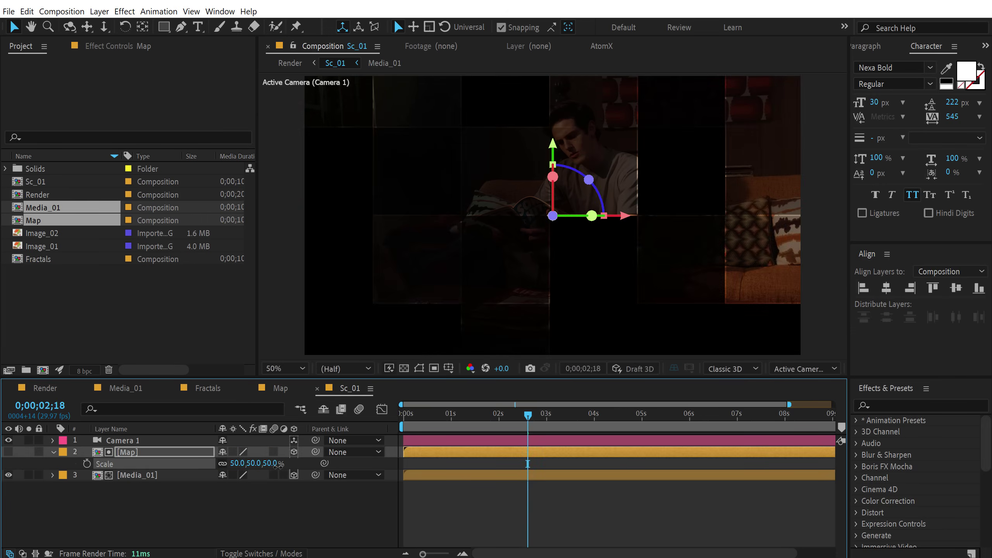
key("comma")
key("comma")
left_click_drag(708, 216, 683, 216)
left_click(292, 510)
key("period")
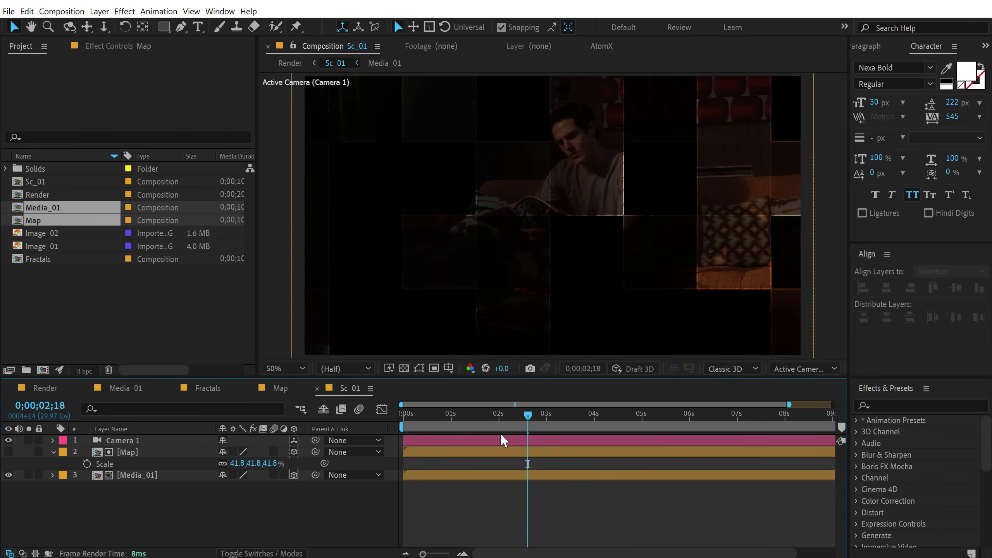
Keyframe Camera 1's Position at 5 seconds, and set its Z position to -2113.9 at the start of the composition.
left_click_drag(527, 423, 644, 441)
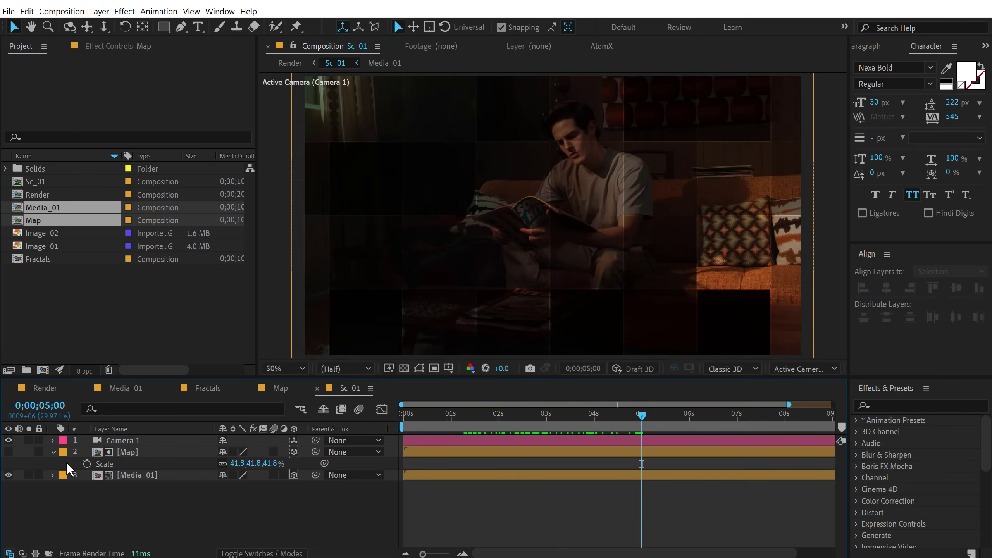
left_click(53, 452)
left_click(102, 440)
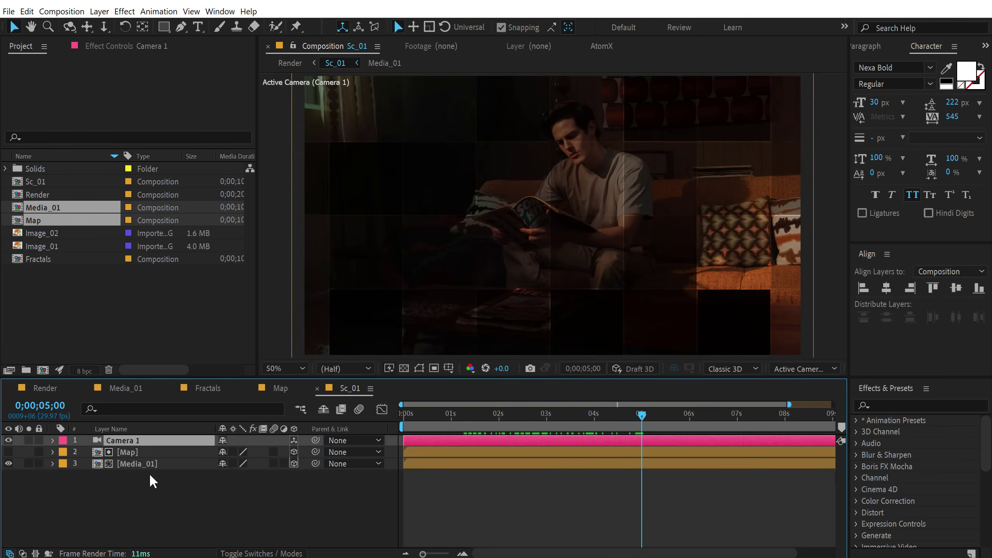
key("p")
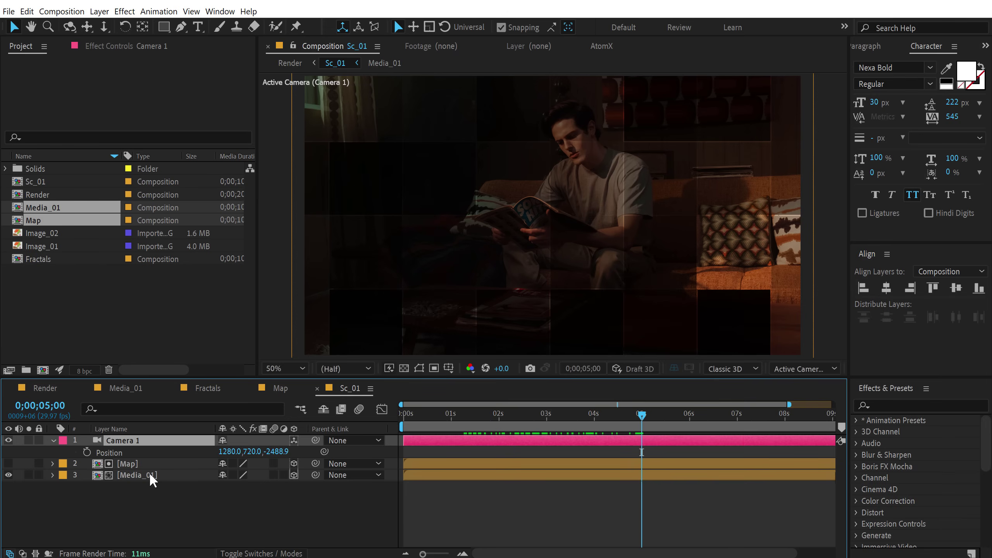
left_click(87, 452)
left_click_drag(587, 427, 404, 428)
left_click_drag(276, 451, 518, 443)
left_click_drag(410, 420, 583, 421)
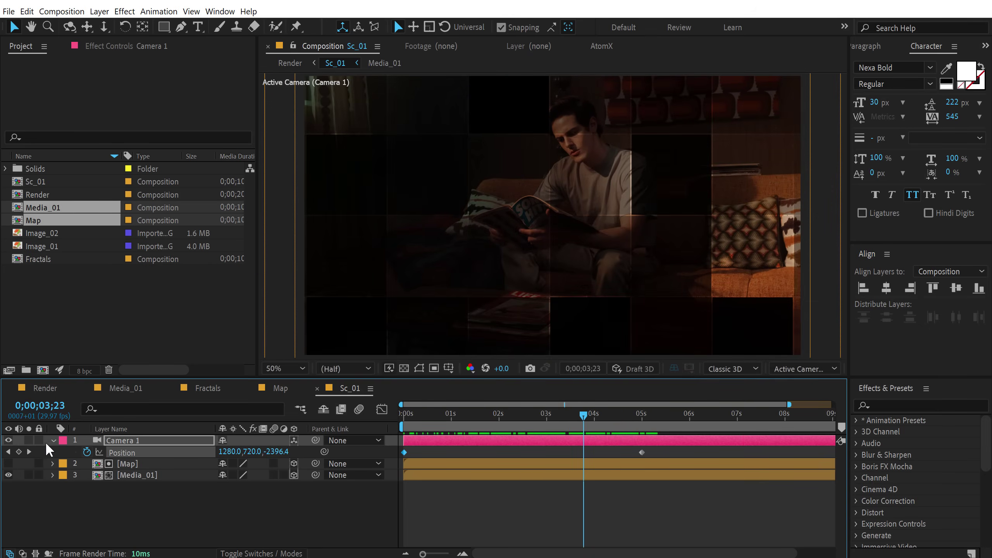
left_click(103, 502)
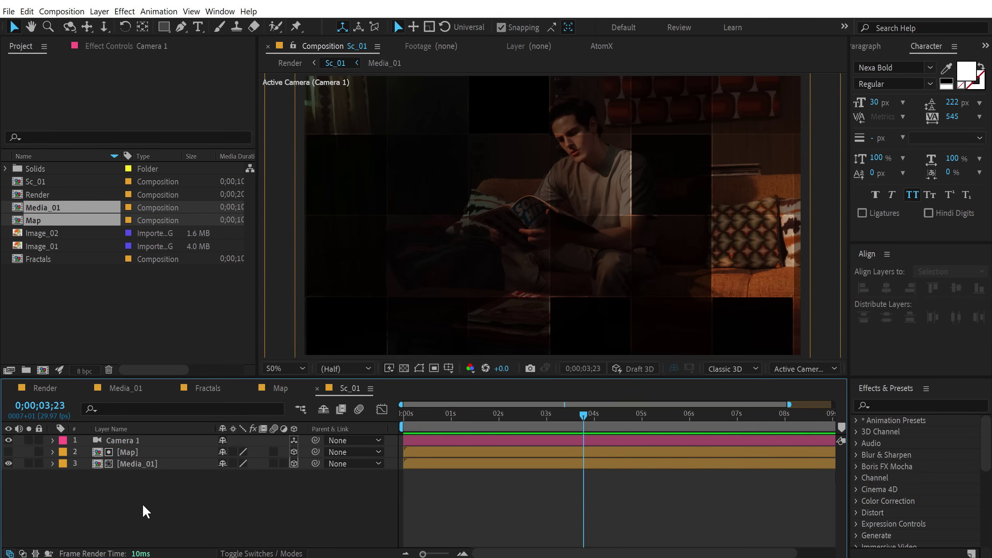
Open the Keyframe Wingman panel and dock it below the Project panel.
left_click(224, 14)
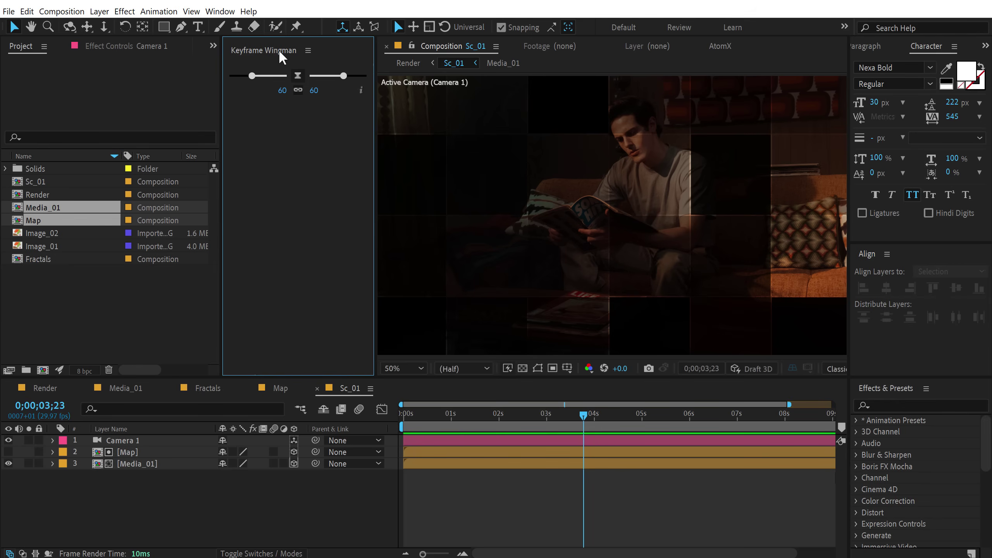
left_click_drag(280, 52, 122, 357)
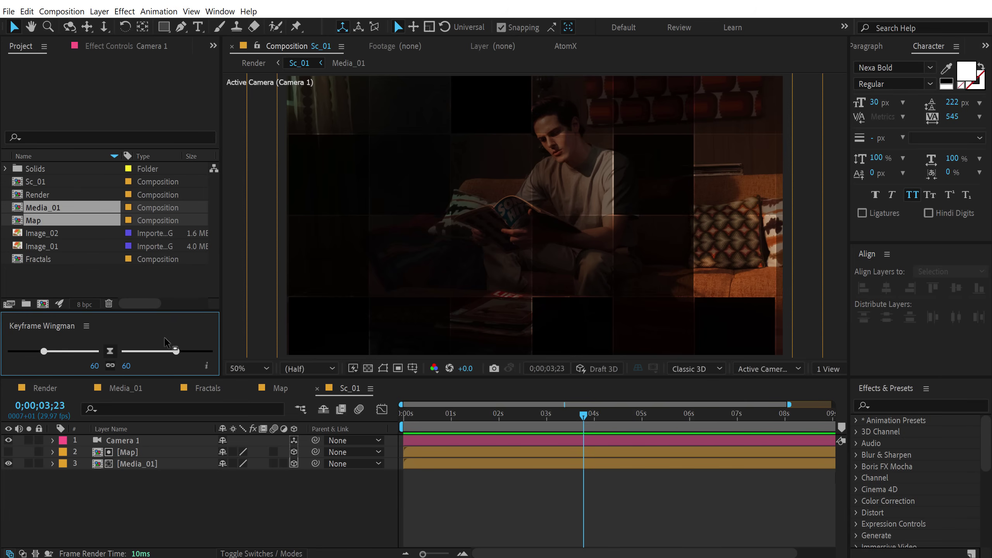
Apply Easy Ease to both Camera 1 Position keyframes and select them in the speed graph.
left_click(139, 442)
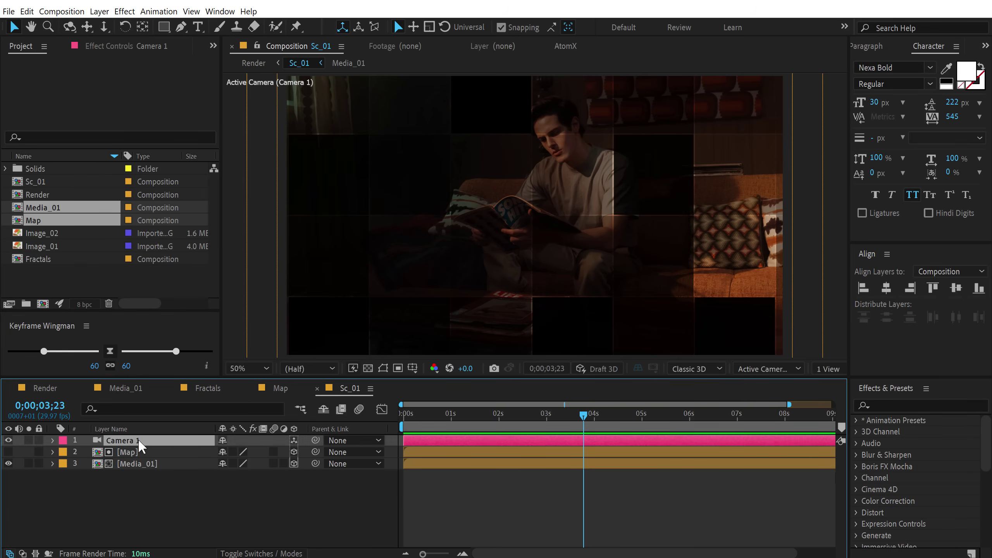
key("p")
left_click_drag(655, 453, 375, 461)
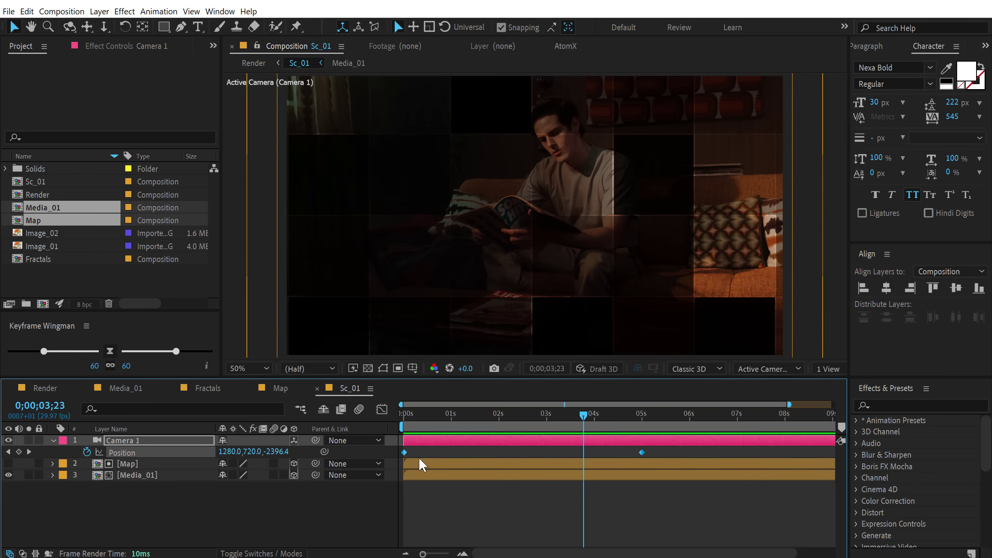
key("F9")
left_click_drag(665, 449, 387, 467)
left_click(381, 409)
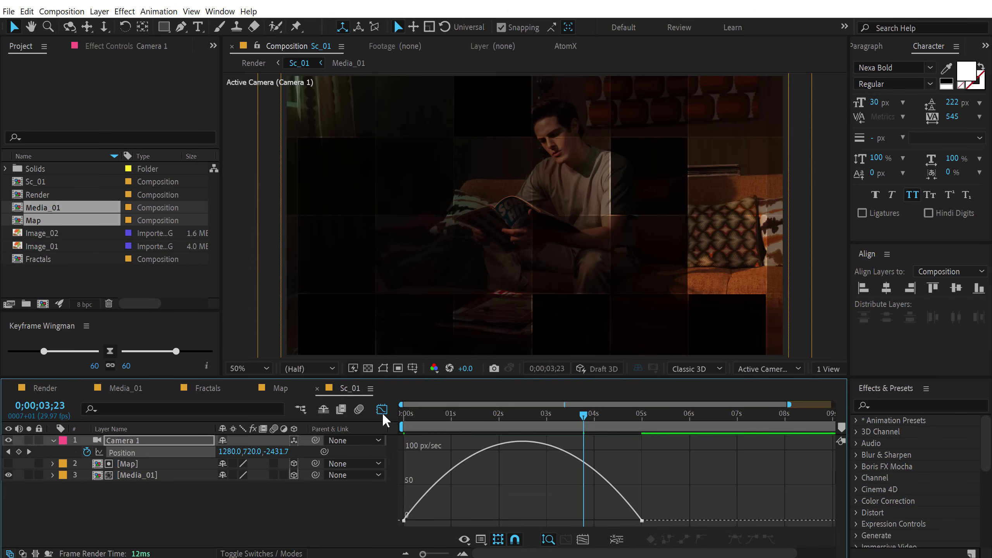
left_click_drag(711, 495, 398, 508)
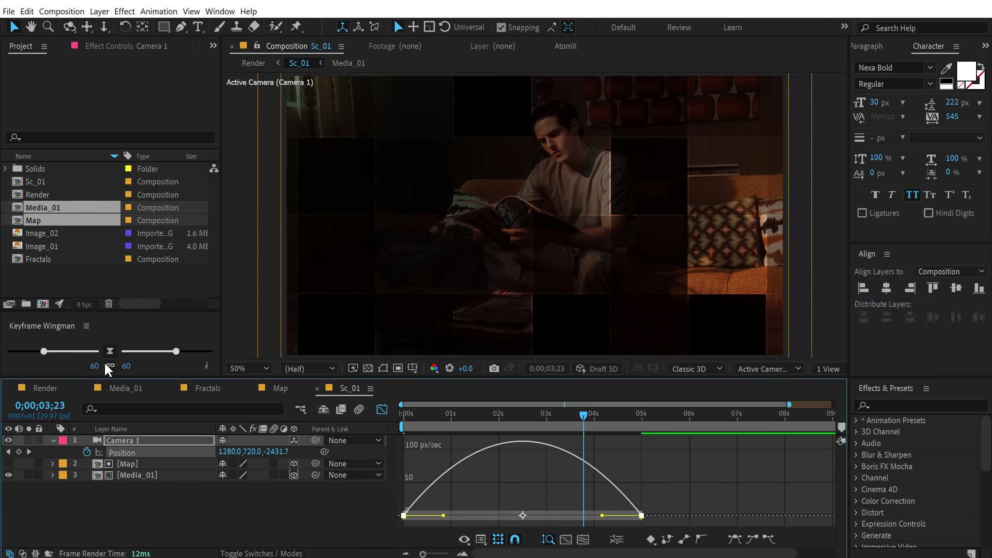
Set the Keyframe Wingman easing of the camera keyframes to 100 and 25, leave the graph view, and preview the move.
left_click_drag(45, 351, 8, 351)
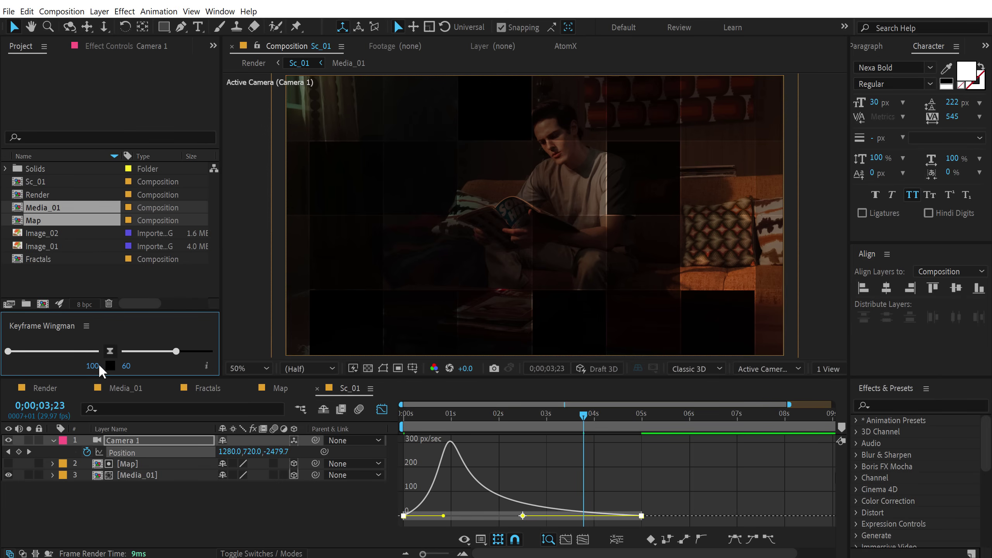
left_click_drag(178, 349, 152, 351)
mouse_move(464, 415)
left_mouse_down()
mouse_move(433, 415)
mouse_move(473, 415)
mouse_move(457, 415)
left_mouse_up()
left_click(126, 366)
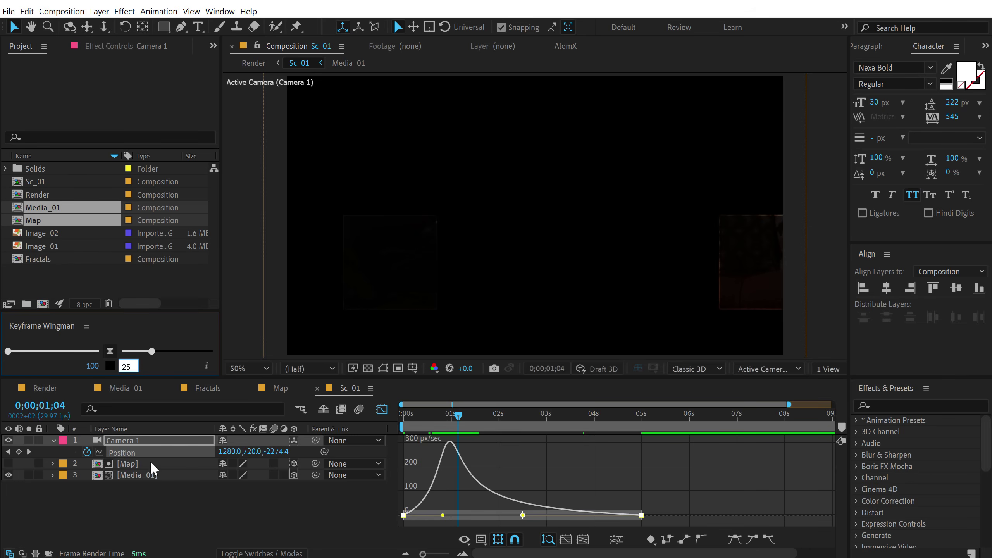
type("25")
left_click(402, 475)
left_click_drag(408, 414, 371, 411)
left_click(382, 409)
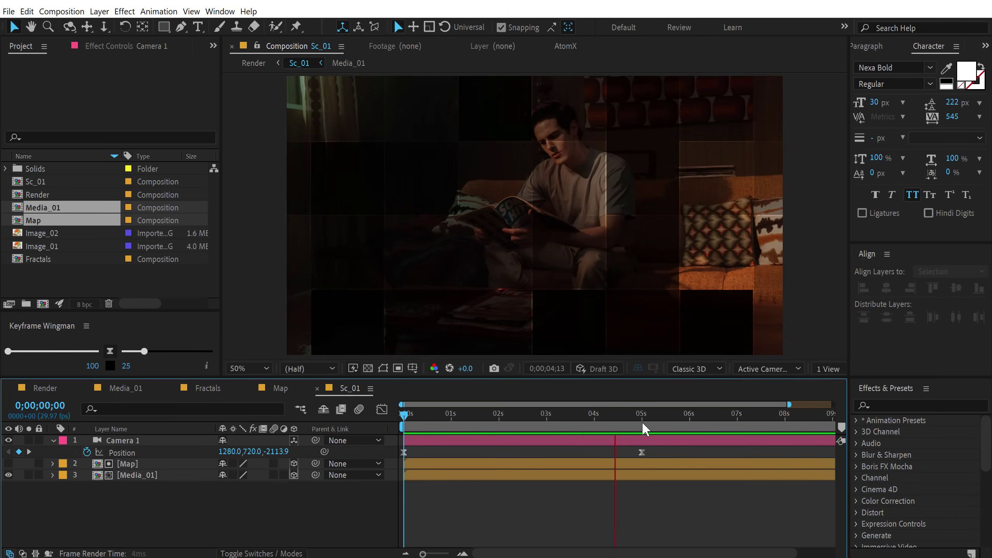
left_click(524, 417)
left_click(436, 417)
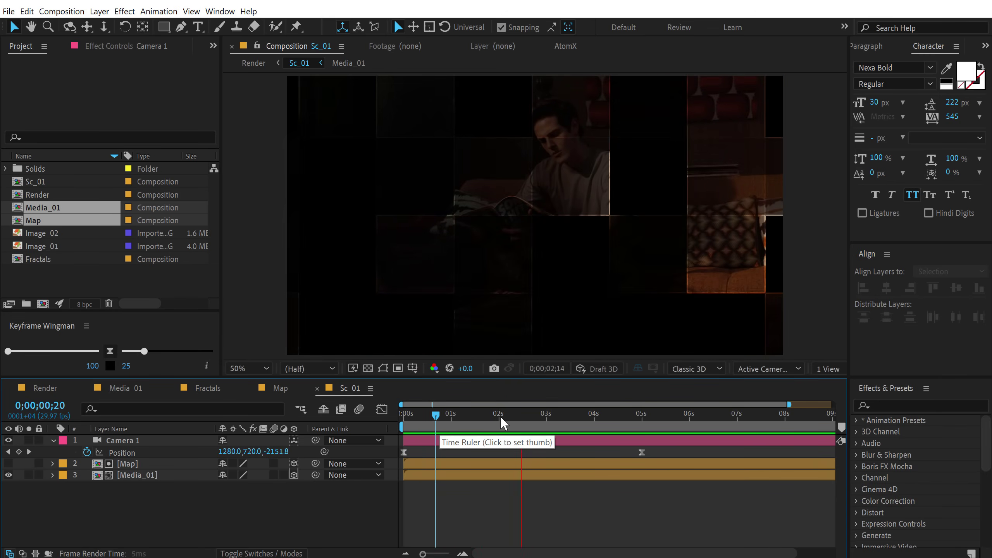
left_click(655, 420)
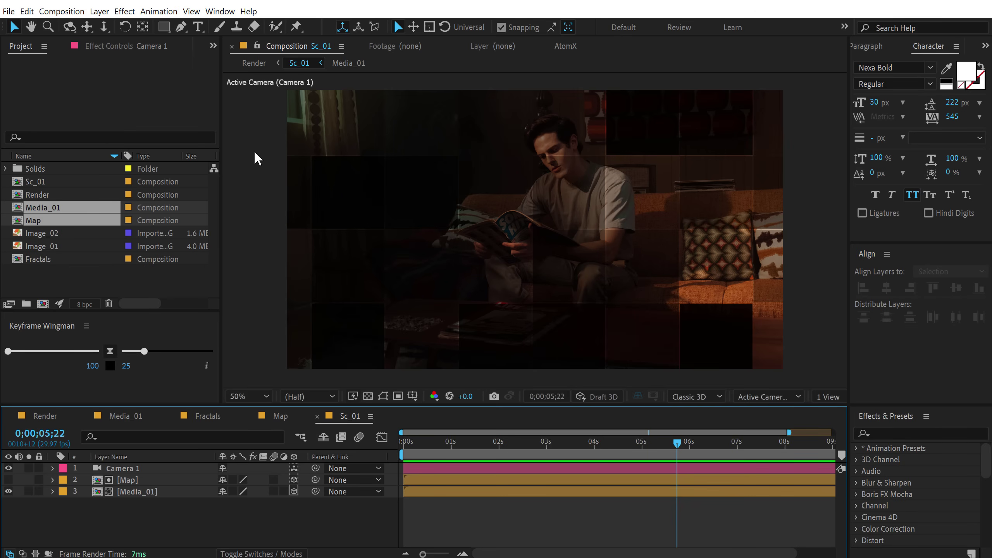
Add a "digital" text layer over the dark blocks beside the man, with a 96 px font size and 117 tracking.
left_click(197, 26)
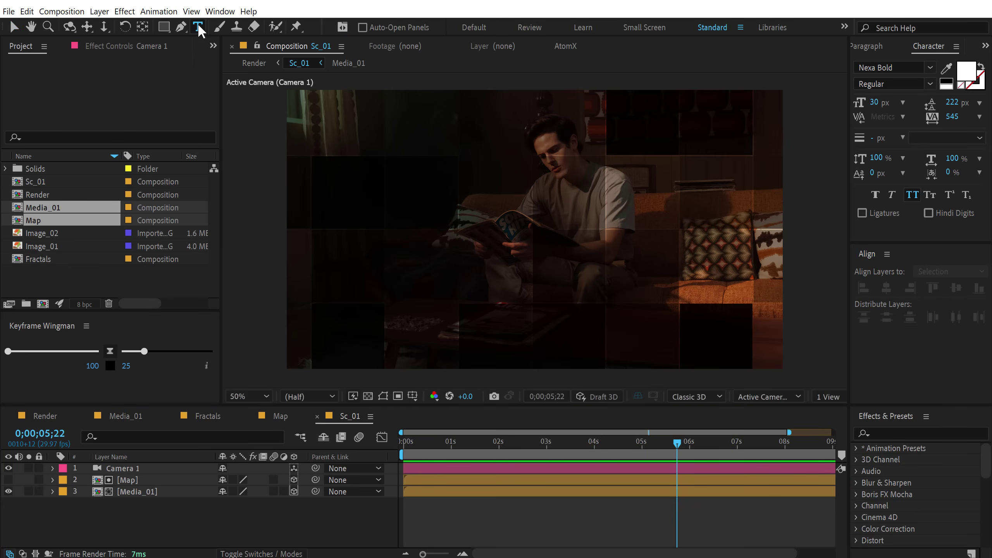
left_click(402, 203)
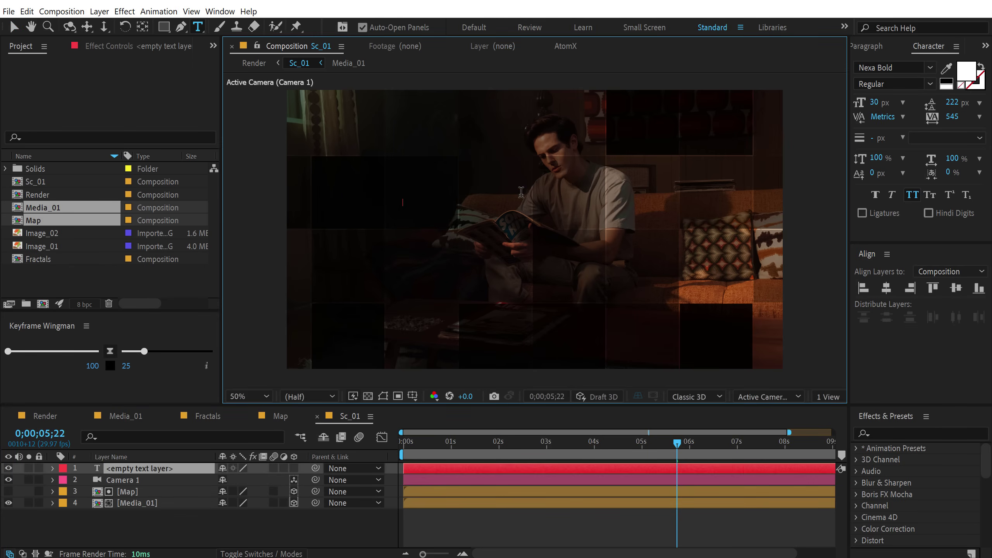
type("digital")
key("Escape")
left_click_drag(874, 108, 689, 143)
Duplicate the "digital" text just below the original, change the copy to "slideshow", and move its layer under the digital layer.
left_click_drag(400, 202, 416, 222)
key("ctrl+d")
double_click(405, 223)
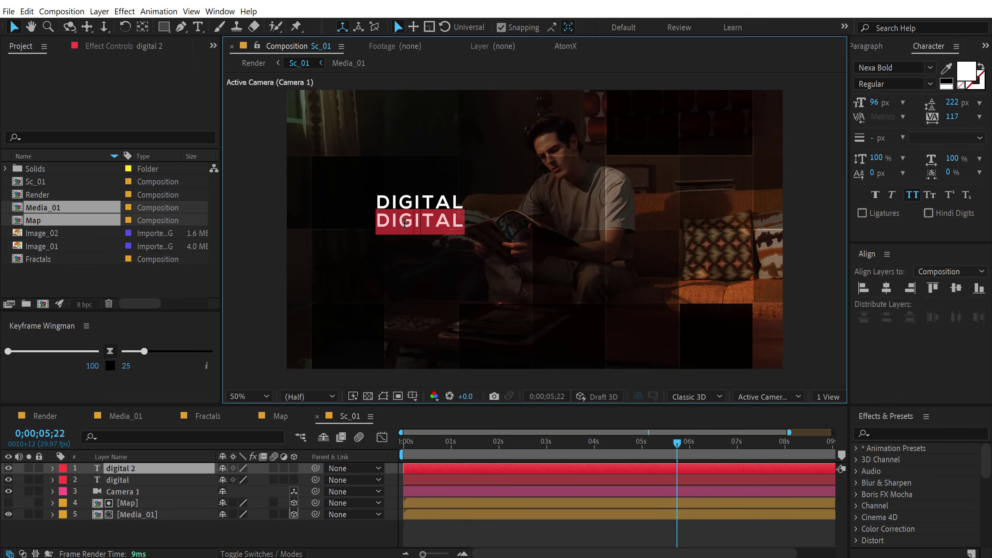
type("slideshow")
left_click_drag(125, 468, 126, 483)
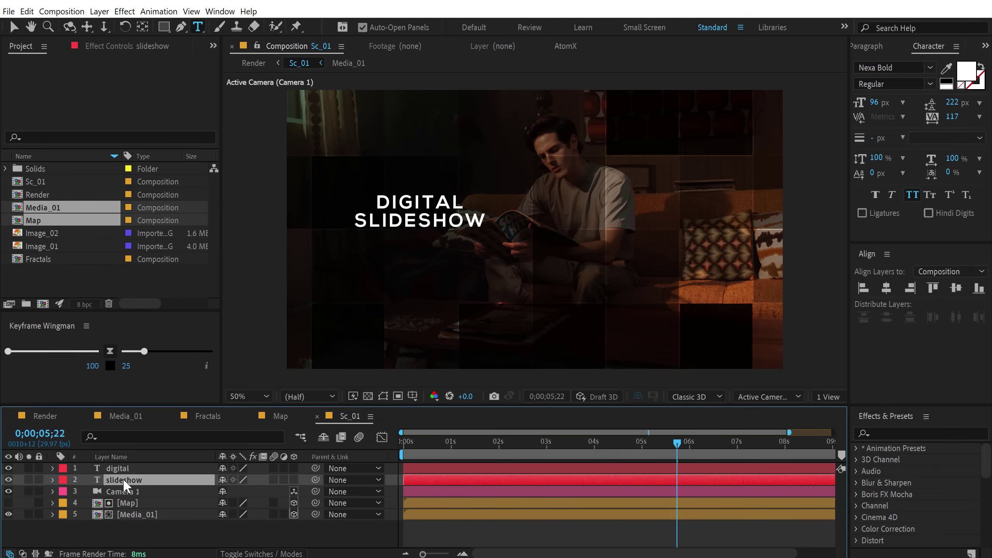
Change the "slideshow" text's font to Bebas Neue Pro Regular and enlarge it well beyond the "digital" text.
left_click(908, 66)
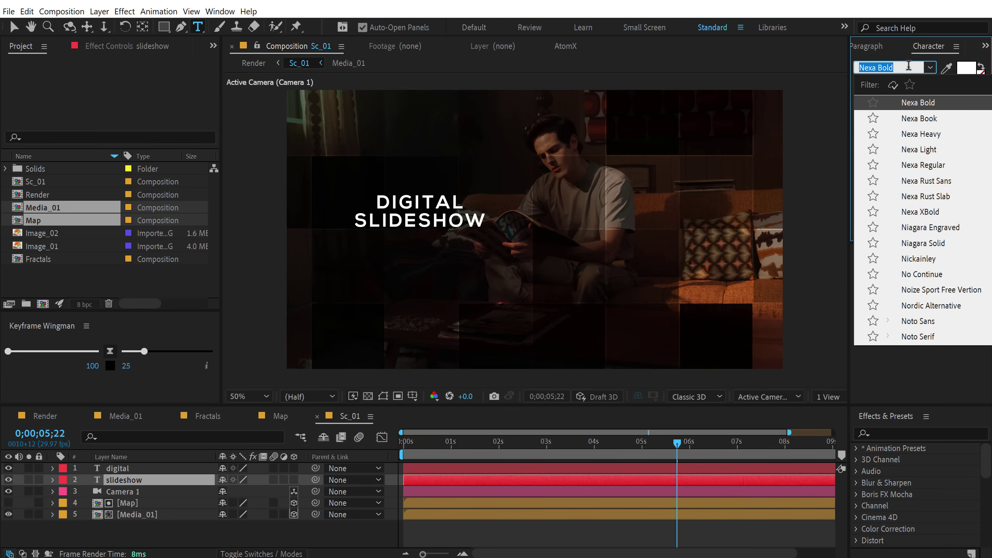
type("beb")
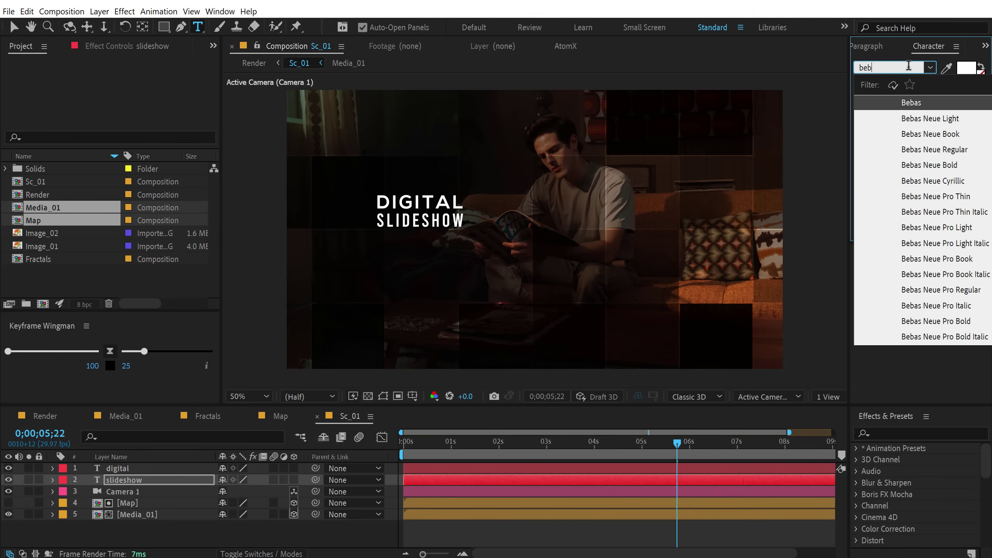
left_click(946, 261)
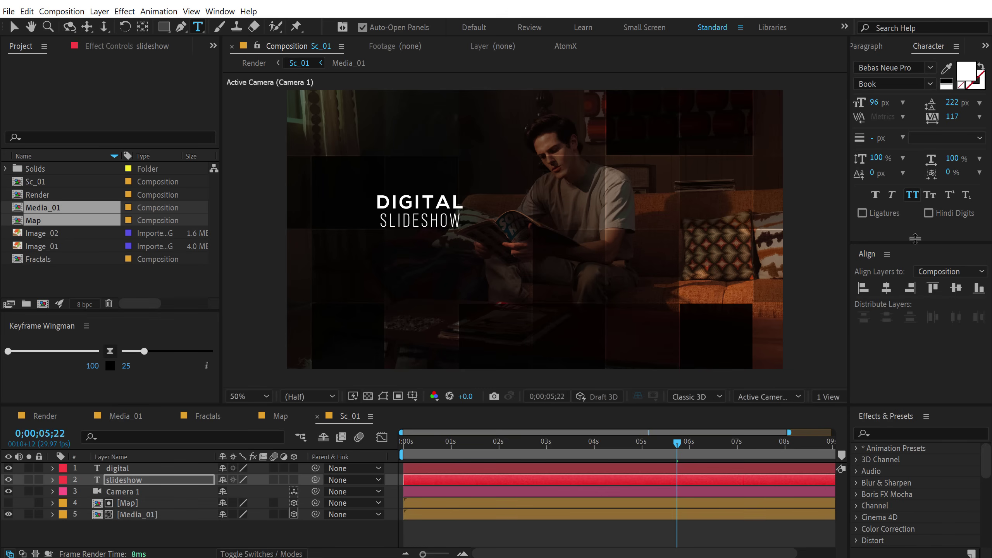
left_click(930, 84)
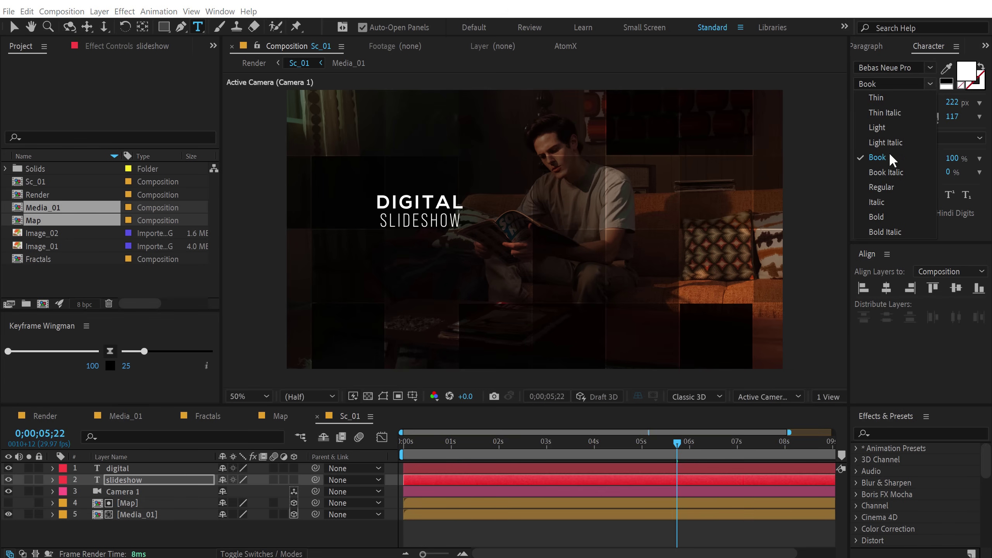
left_click(881, 187)
left_click_drag(874, 110, 912, 119)
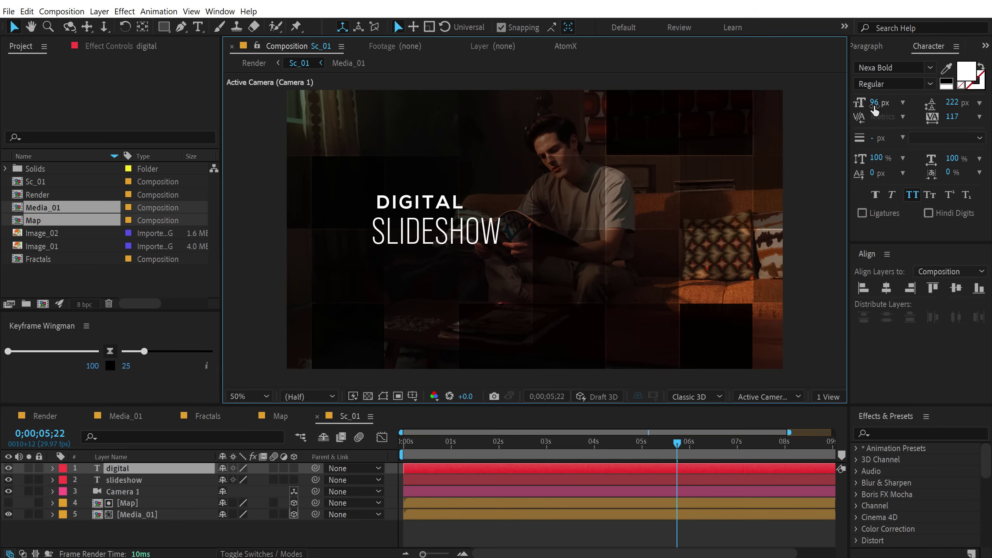
Set the "digital" text's font size to 70 px and align its start with the "slideshow" text below.
left_click_drag(874, 110, 857, 106)
left_click_drag(412, 204, 401, 204)
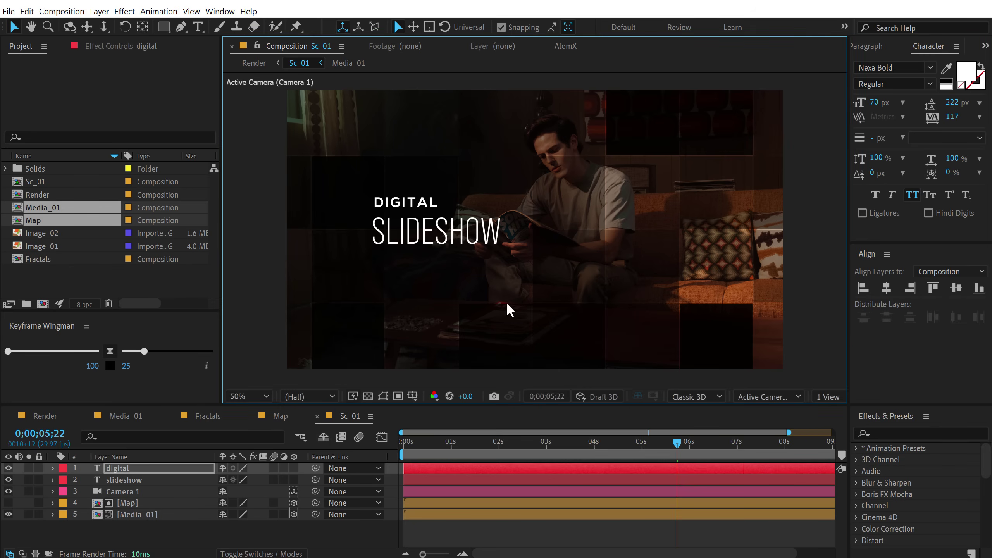
Add an Opacity text animator to the digital layer and set the animator's opacity to 0%.
left_click_drag(439, 457, 547, 455)
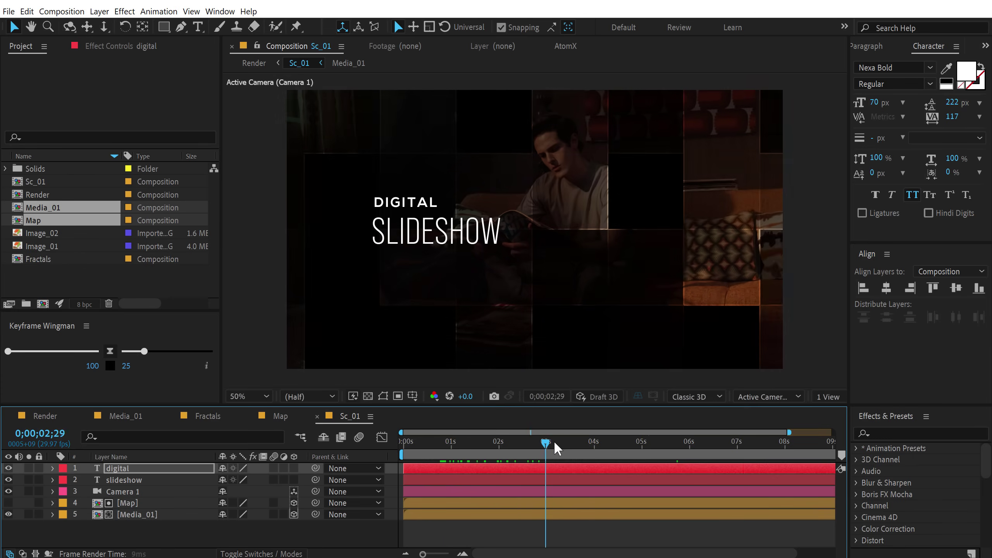
left_click(52, 469)
left_click_drag(128, 398, 158, 256)
left_click(173, 472)
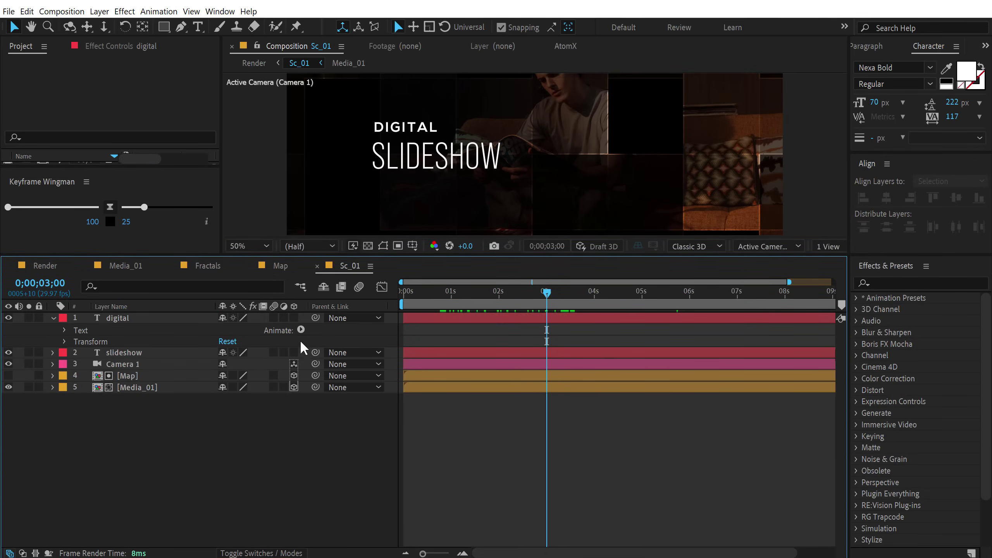
left_click(300, 330)
left_click(336, 410)
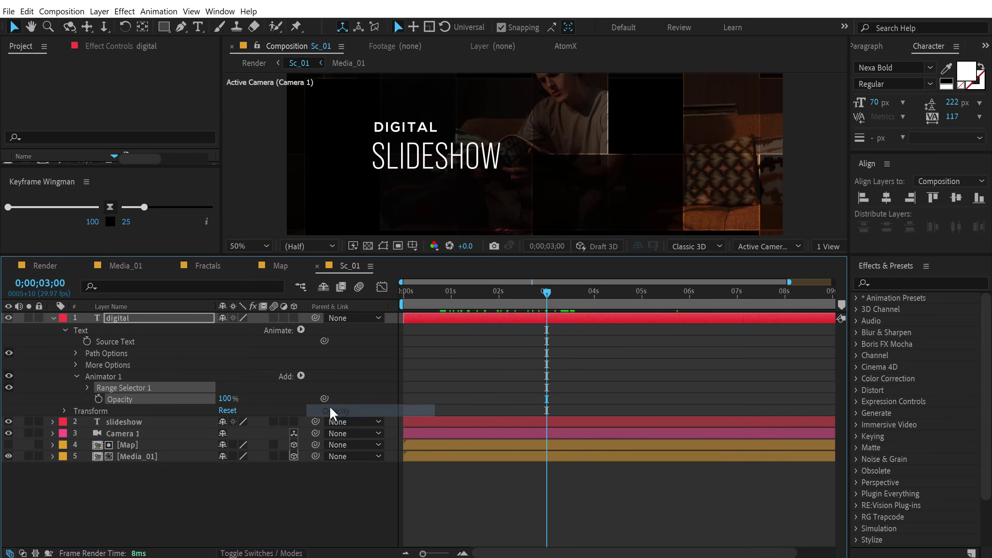
left_click_drag(222, 399, 49, 411)
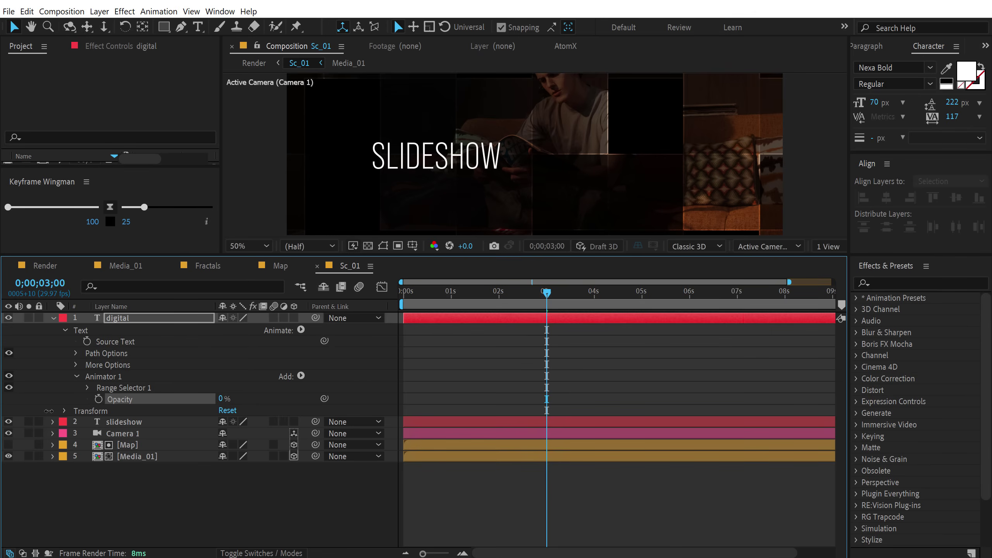
Keyframe the digital layer's Range Selector Offset from 0% at the first frame to 100% at 0;00;01;15.
left_click(87, 387)
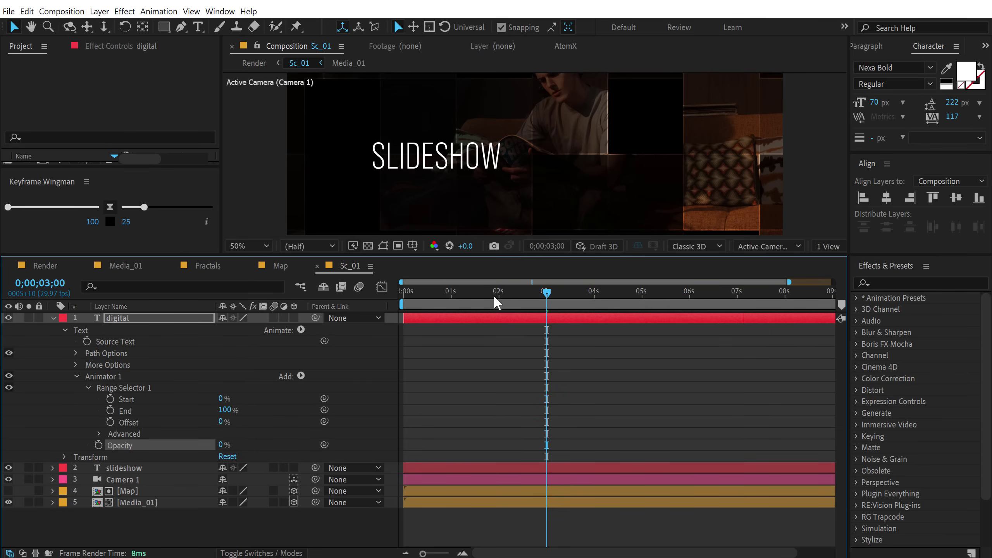
key("Home")
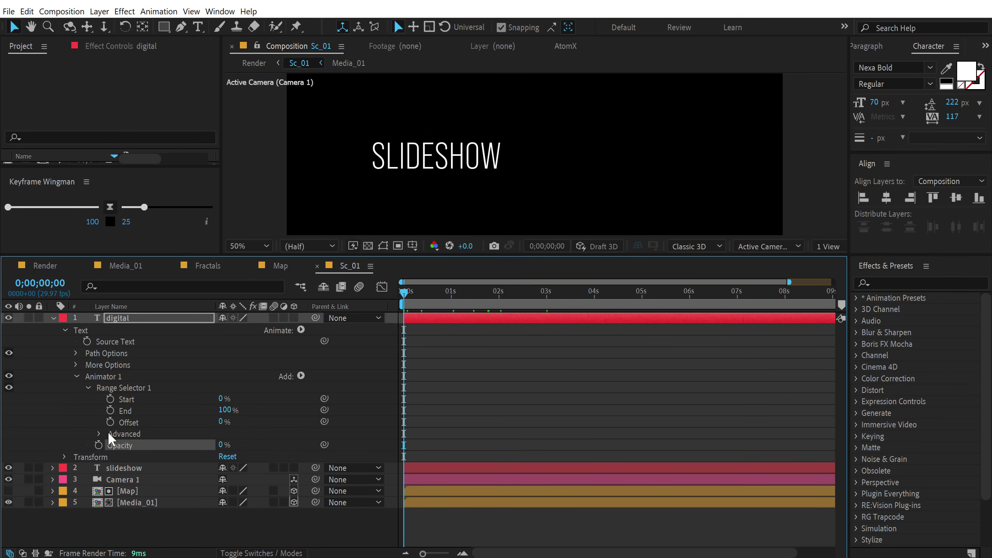
left_click(111, 422)
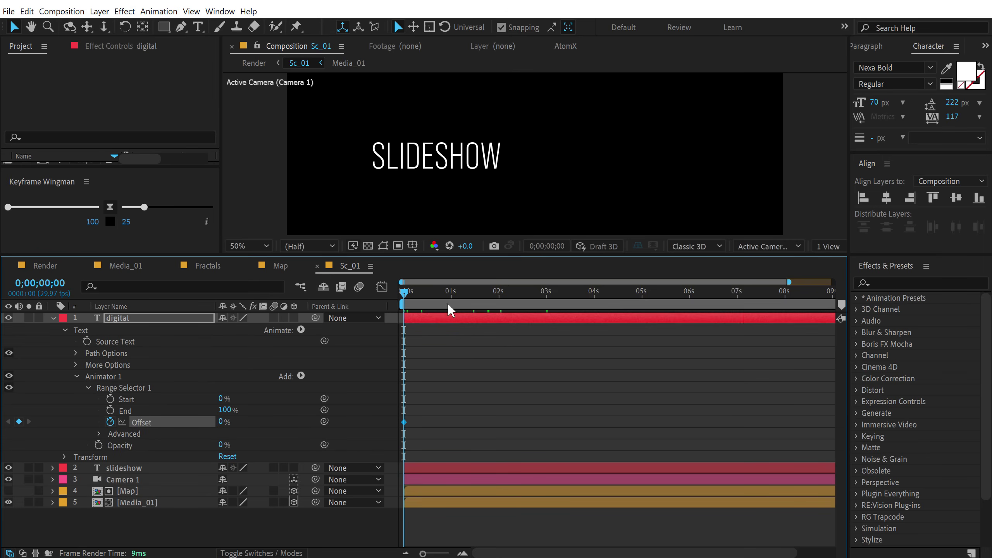
left_click_drag(450, 309, 477, 309)
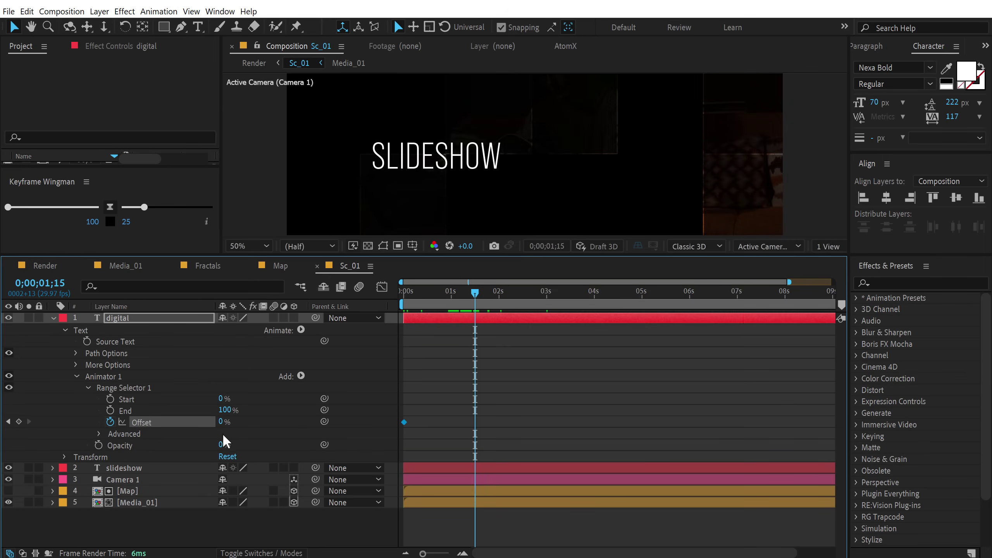
left_click_drag(228, 421, 324, 415)
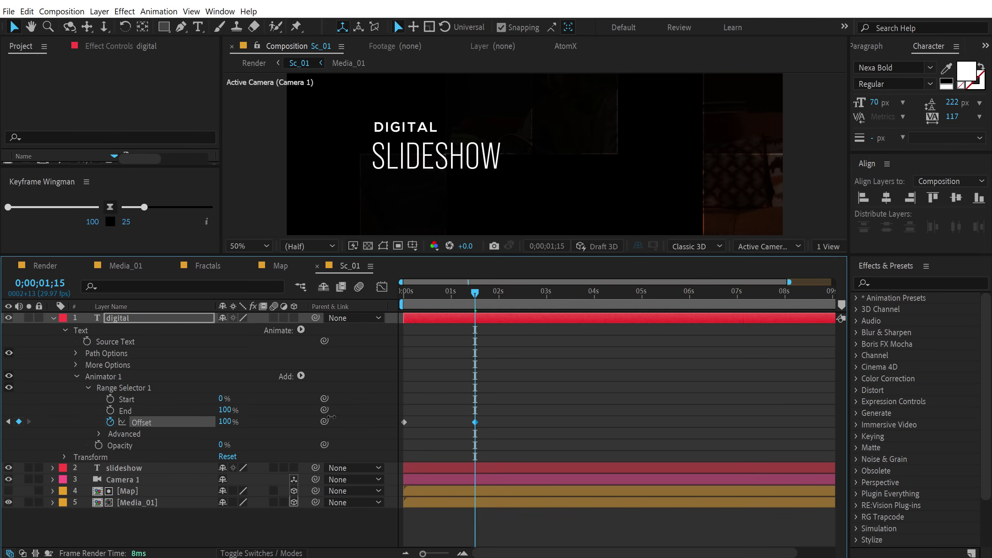
Turn on Randomize Order for the digital layer's range selector, set its Random Seed to 15, and check the letter reveal.
left_click(100, 434)
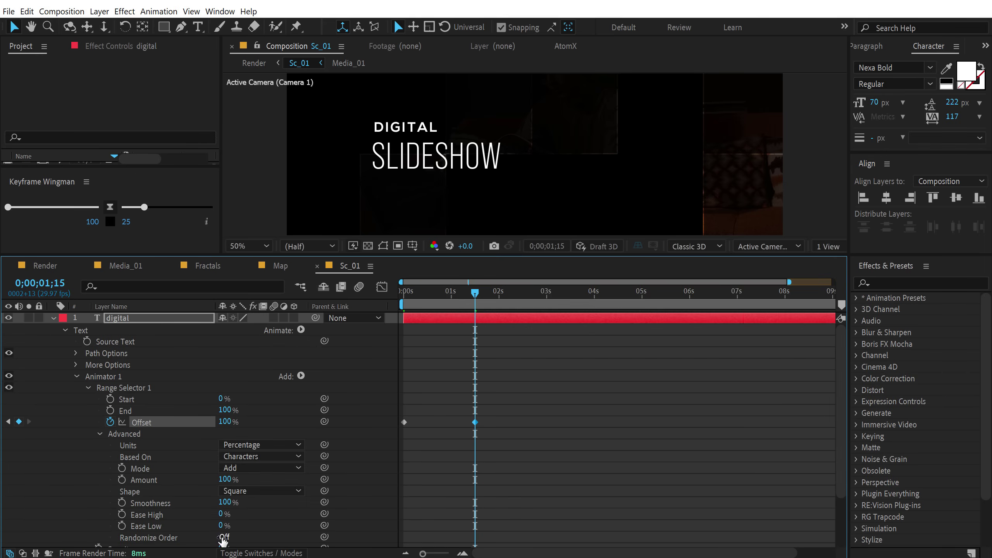
left_click(222, 538)
mouse_move(453, 299)
left_mouse_down()
mouse_move(407, 301)
mouse_move(449, 305)
left_mouse_up()
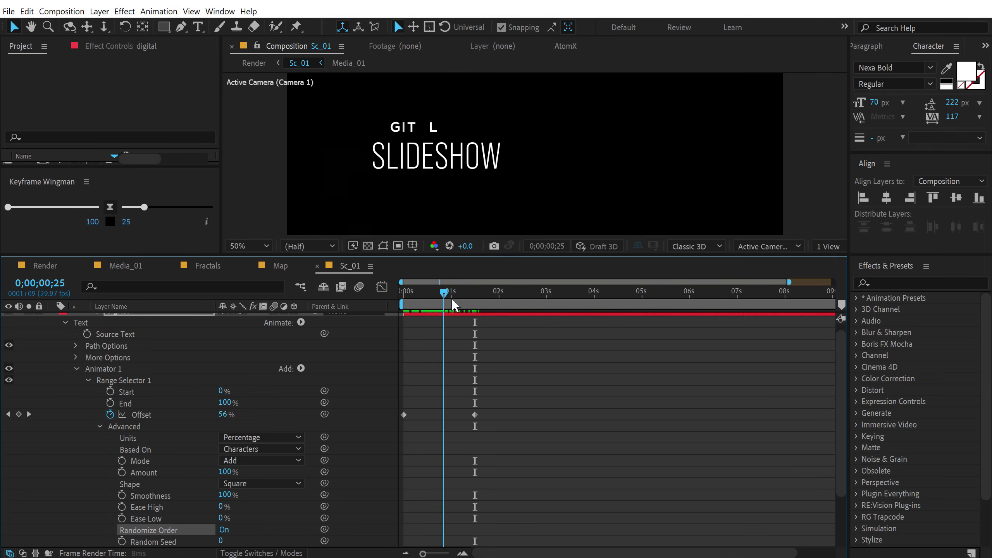
key("space")
left_click_drag(221, 541, 230, 541)
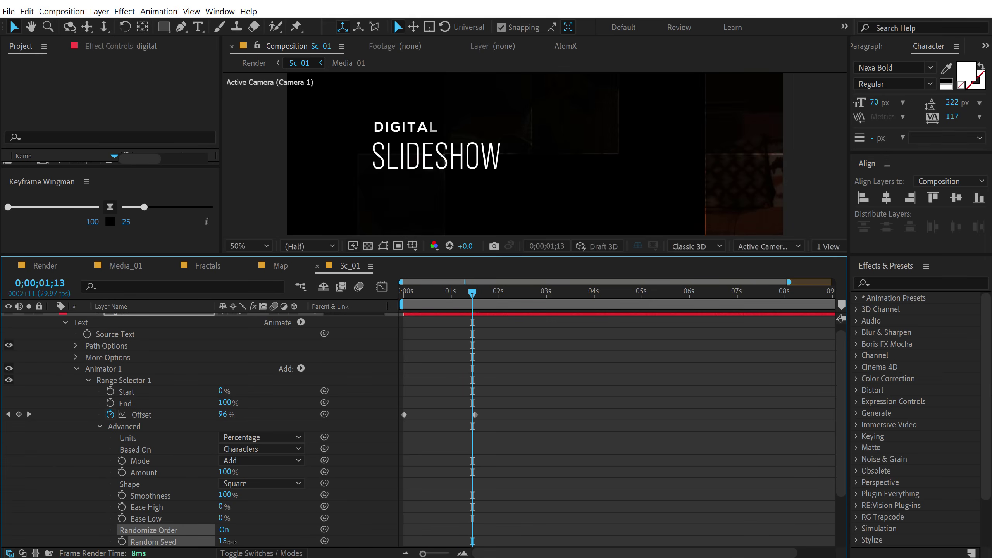
left_click_drag(443, 300, 480, 303)
scroll(57, 419, "up", 1)
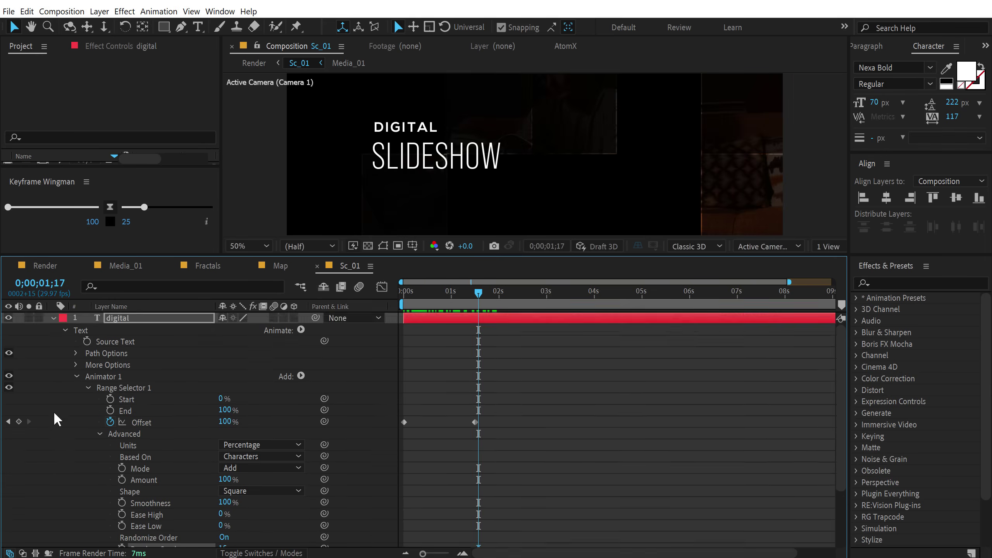
Copy the digital layer's Animator 1 to the slideshow layer at the first frame and check both reveals.
left_click(76, 376)
left_click(117, 377)
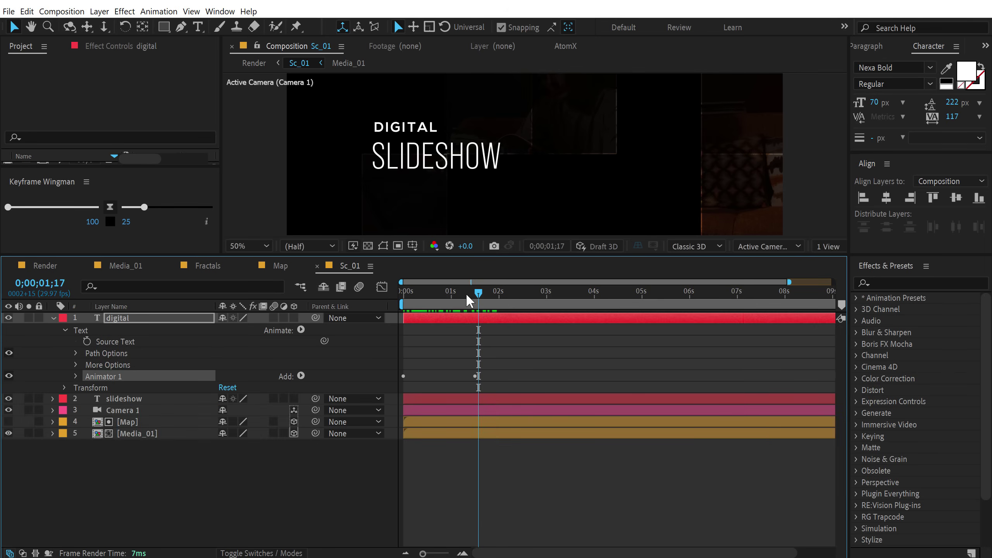
key("Home")
left_click(133, 399)
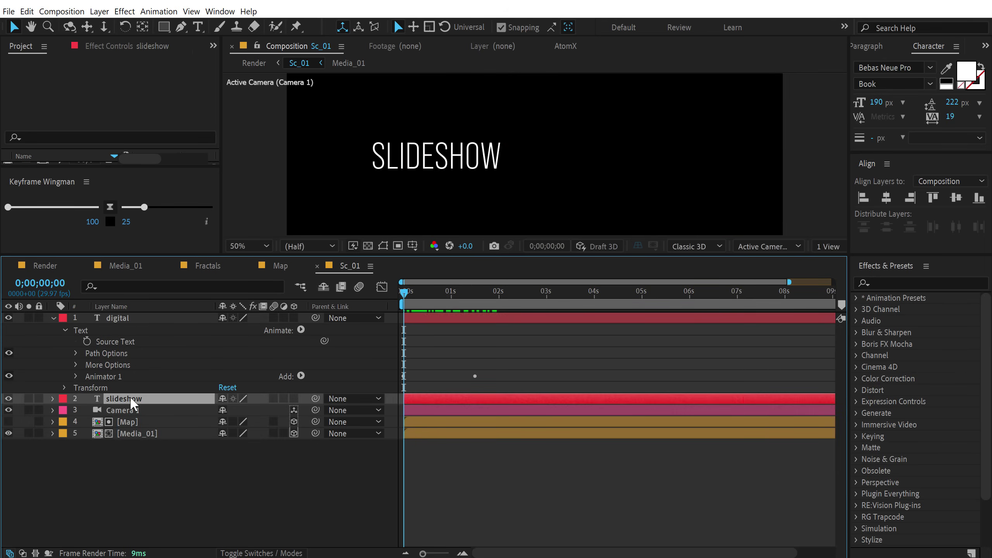
key("Return")
left_click_drag(401, 295, 522, 291)
Set the opacity of both the digital and slideshow layers to 85%.
left_click(129, 320)
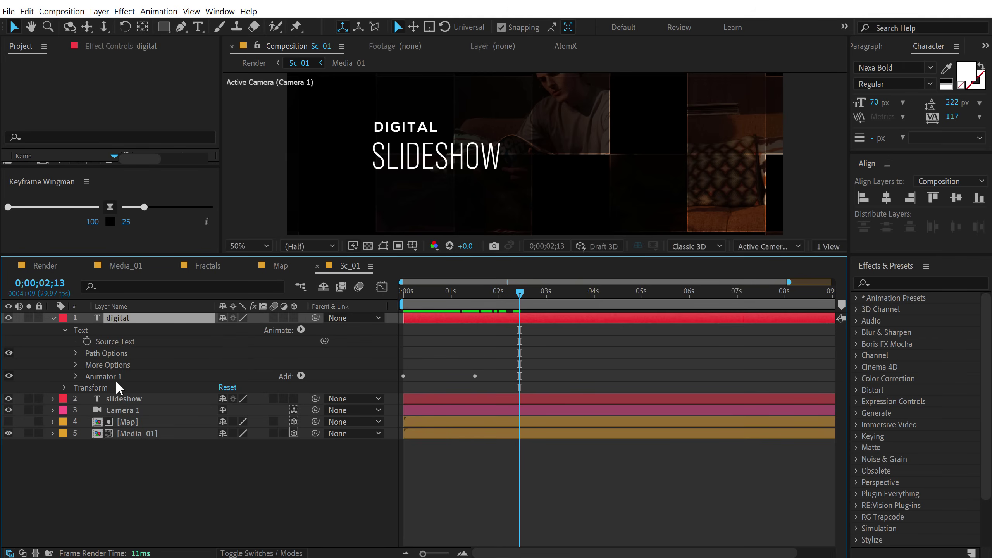
left_click(121, 399, "shift")
key("t")
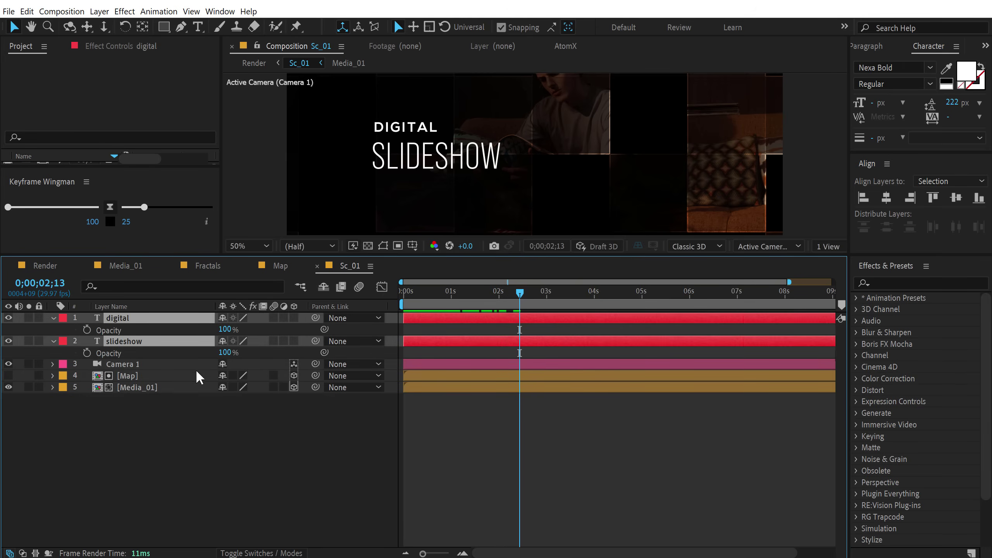
left_click_drag(225, 329, 216, 332)
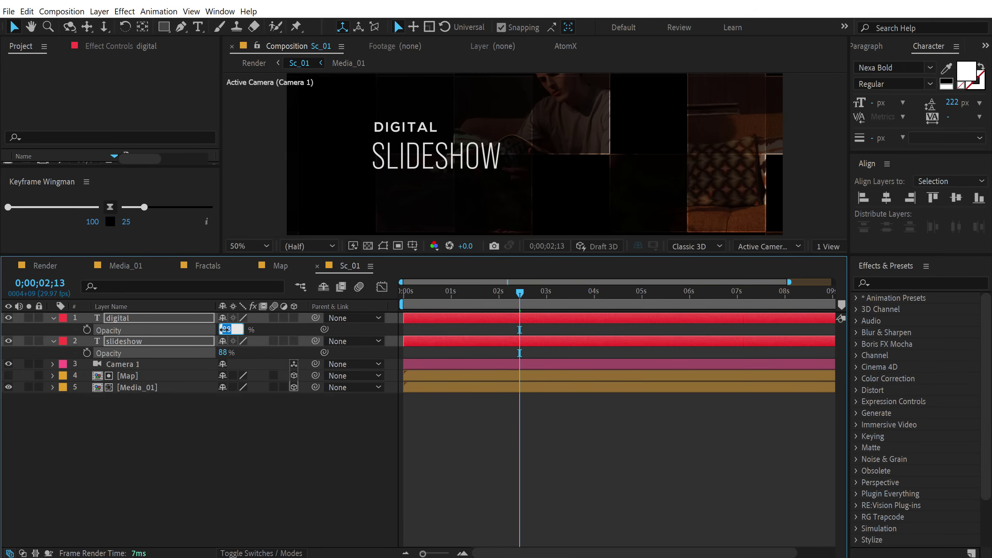
key("Return")
Make the digital and slideshow text layers 3D, check their motion, and collapse their properties.
left_click_drag(447, 291, 539, 293)
left_click(293, 318)
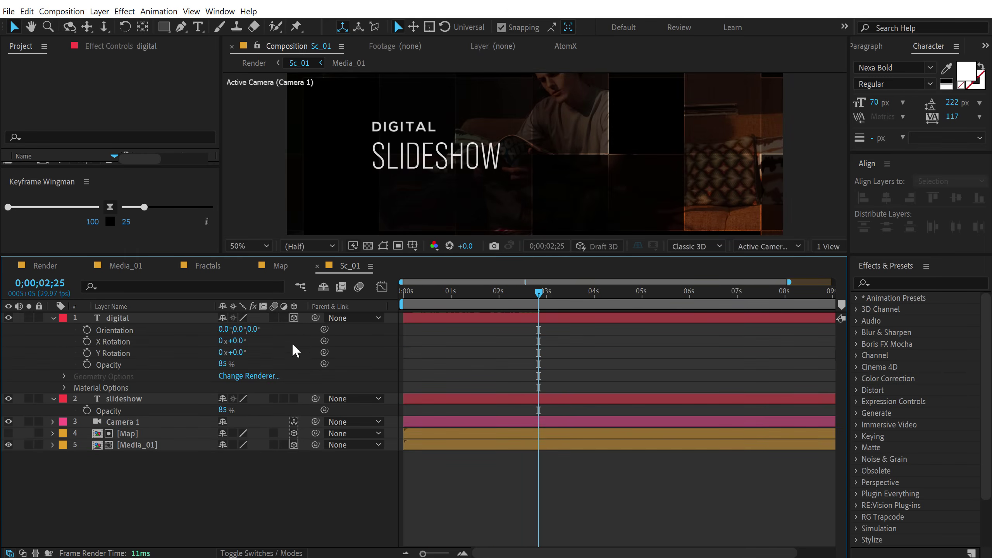
left_click(296, 400)
left_click_drag(439, 297, 595, 309)
left_click(53, 318)
left_click(54, 330)
Create a null object and parent the digital and slideshow text layers to it.
right_click(123, 462)
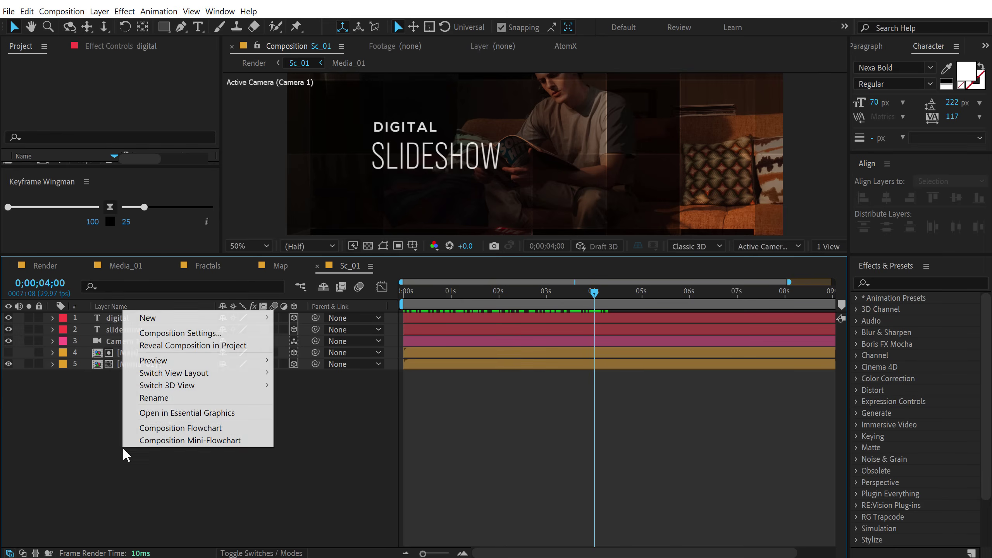
mouse_move(250, 317)
left_click(315, 384)
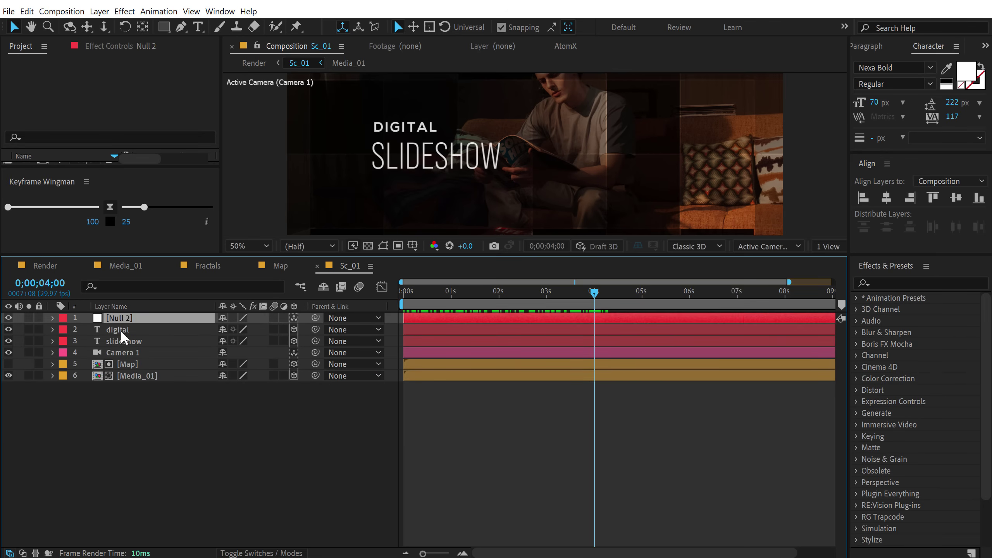
left_click(121, 332)
left_click(264, 342, "shift")
left_click_drag(315, 329, 125, 318)
Move the null closer to the camera along Z and scale it down to 48%.
left_click(126, 319)
key("s")
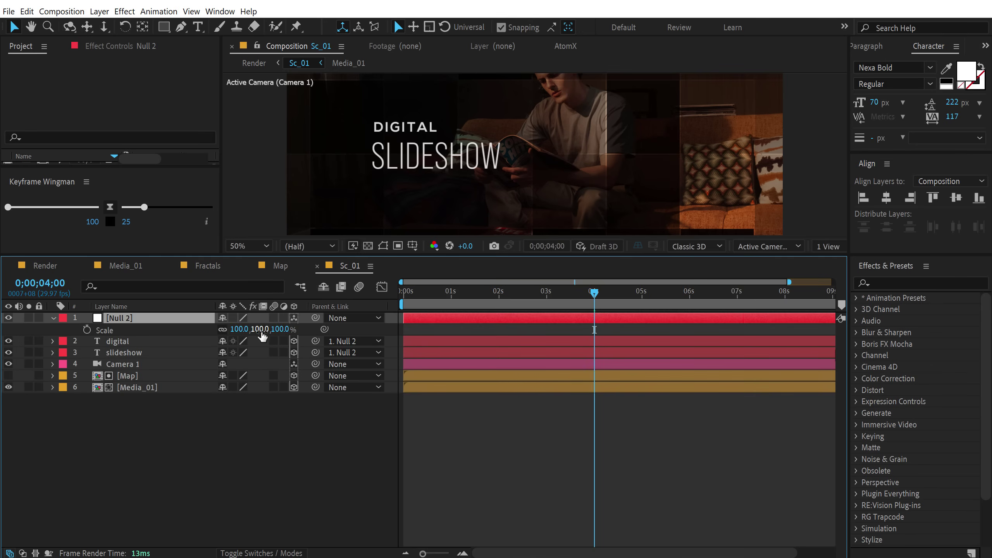
left_click_drag(273, 330, 264, 329)
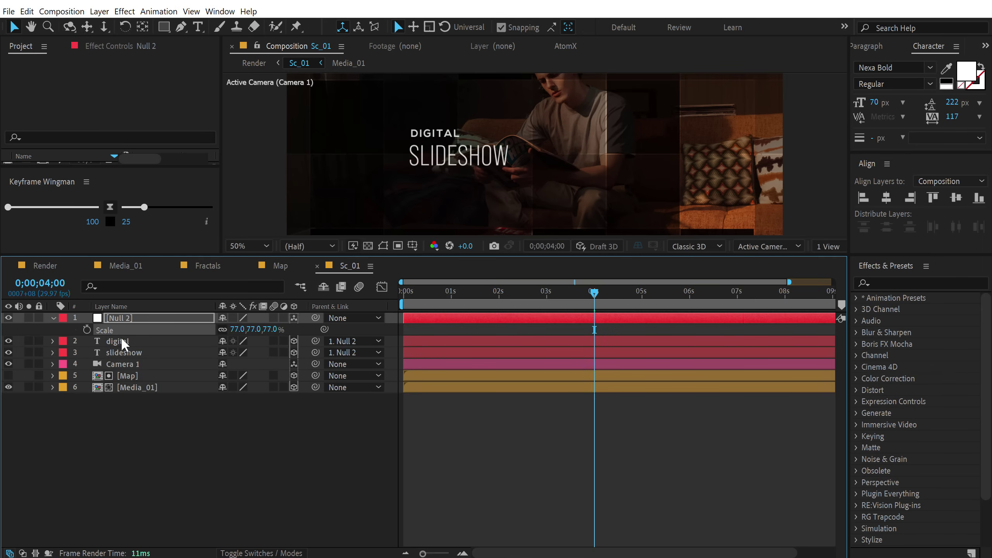
key("p")
left_click_drag(274, 329, 252, 330)
key("s")
key("F2")
Reduce the null's scale to 44% and delete the null.
left_click_drag(243, 258, 243, 380)
left_click_drag(417, 420, 626, 403)
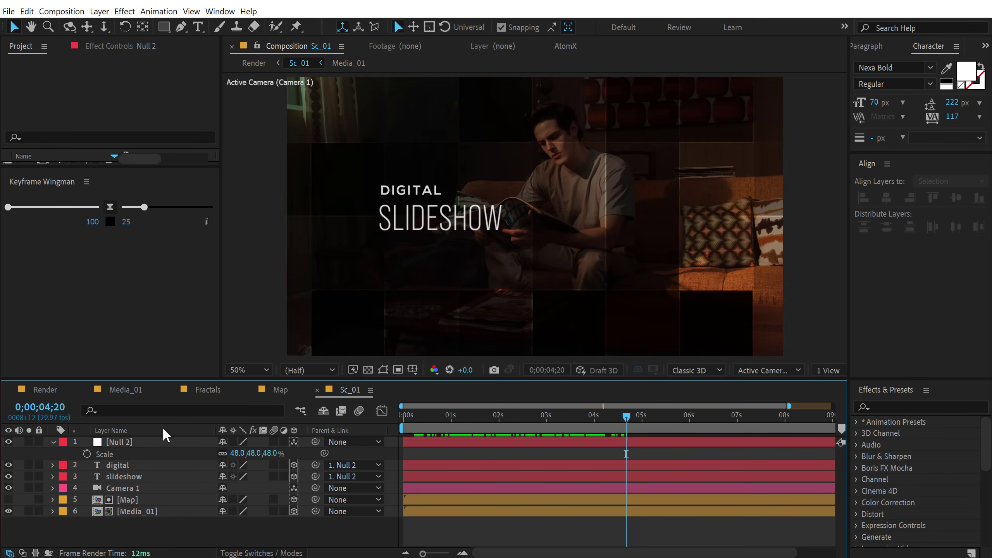
left_click_drag(271, 453, 270, 453)
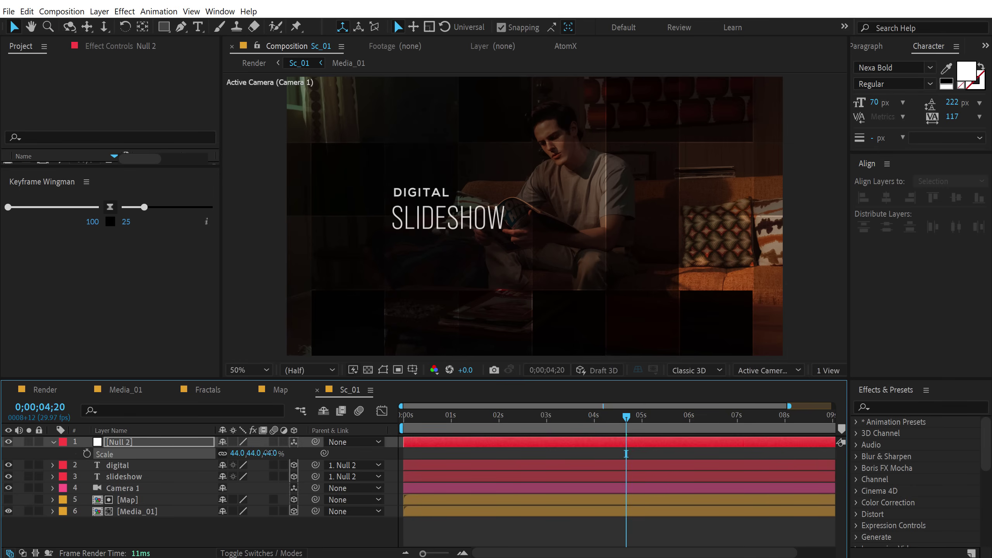
left_click(52, 442)
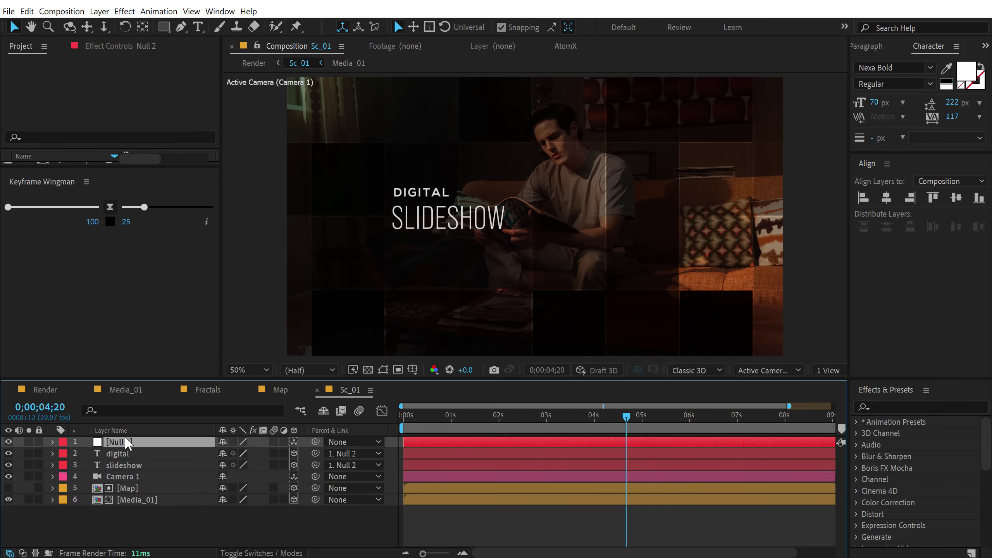
key("Delete")
Delay the slideshow layer so it starts about 0.7 seconds after the digital layer, and preview the staggered title.
left_click_drag(413, 426, 474, 430)
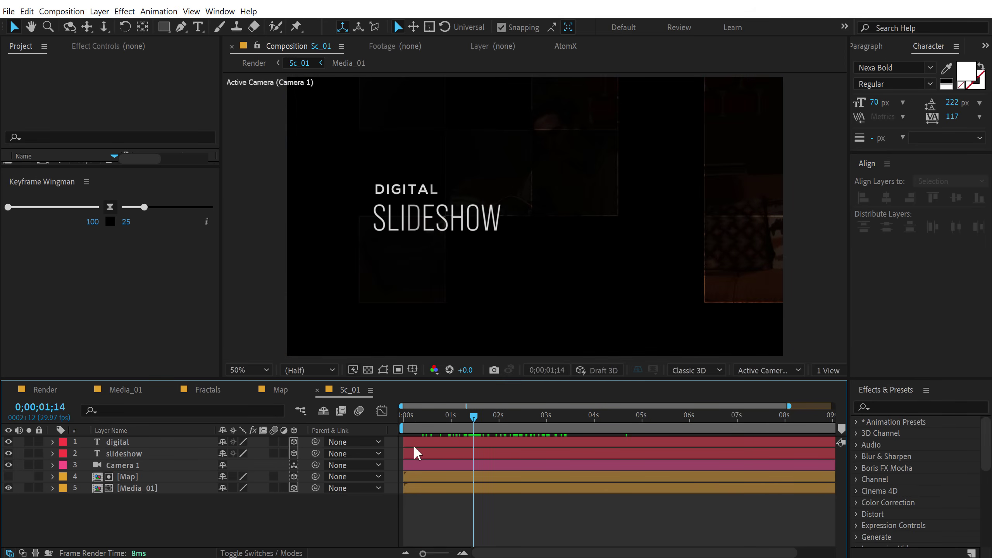
left_click_drag(433, 457, 455, 456)
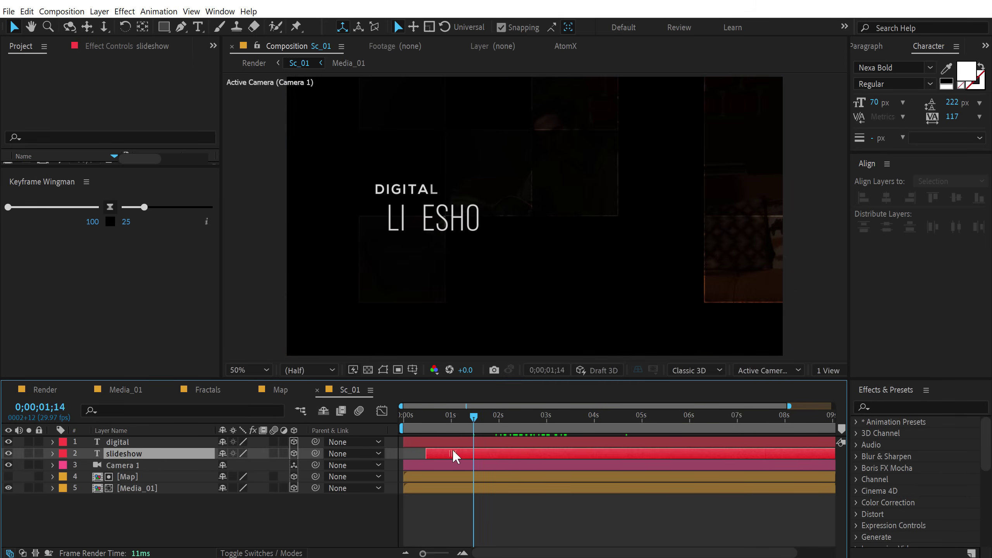
left_click(417, 416)
left_click_drag(421, 420, 517, 423)
left_click_drag(450, 455, 459, 453)
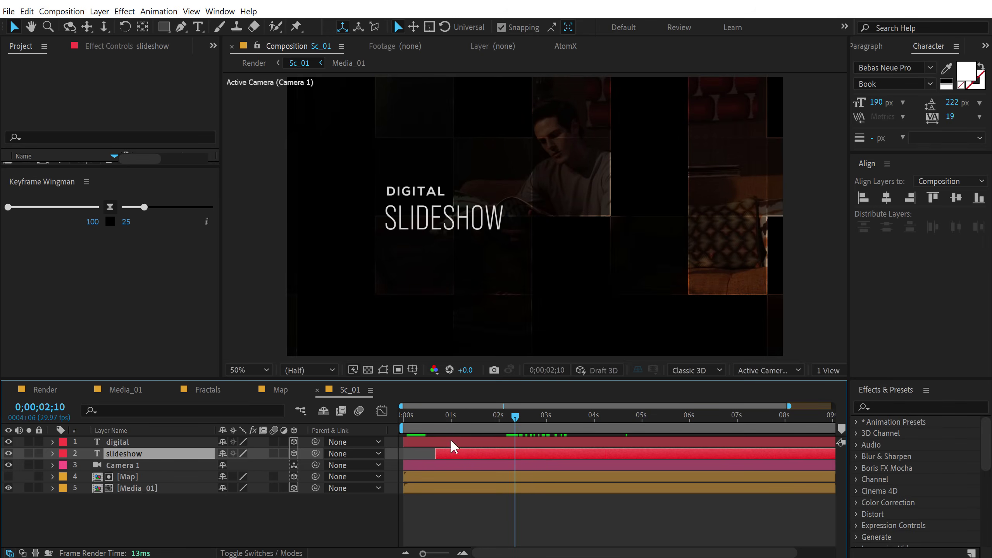
key("space")
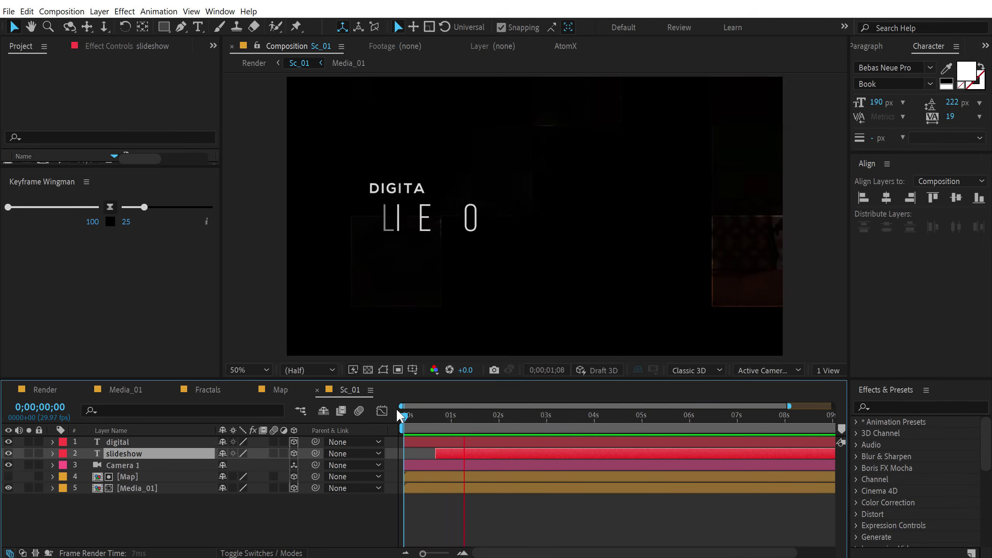
Shift both text layers together so digital starts at about 1.4 seconds and slideshow at about 2.1 seconds.
left_click(443, 449)
left_click(446, 444, "shift")
left_click_drag(448, 452, 624, 418)
left_click(473, 428)
left_click(159, 509)
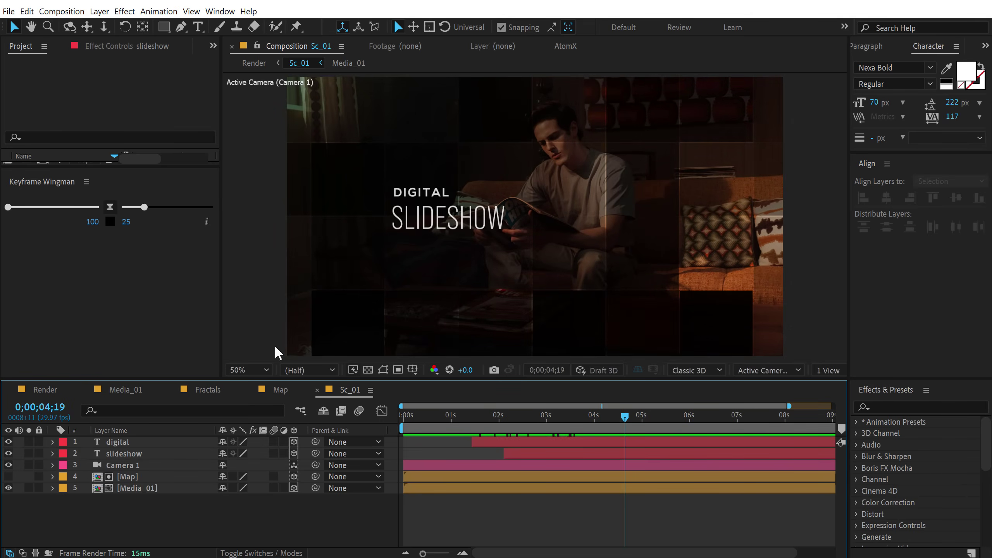
Add a separate "DIGITAL" text layer over the man's head.
left_click_drag(205, 379, 206, 393)
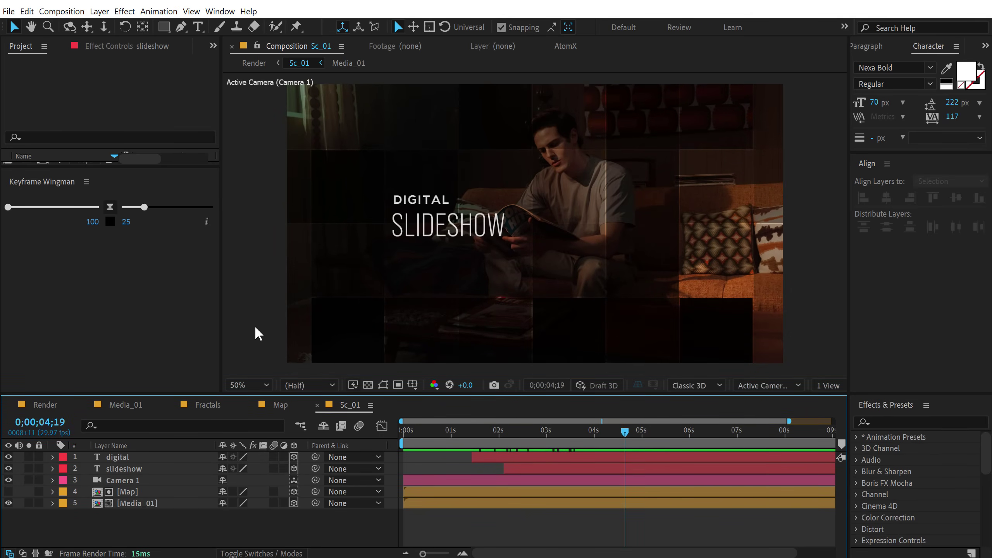
left_click(198, 27)
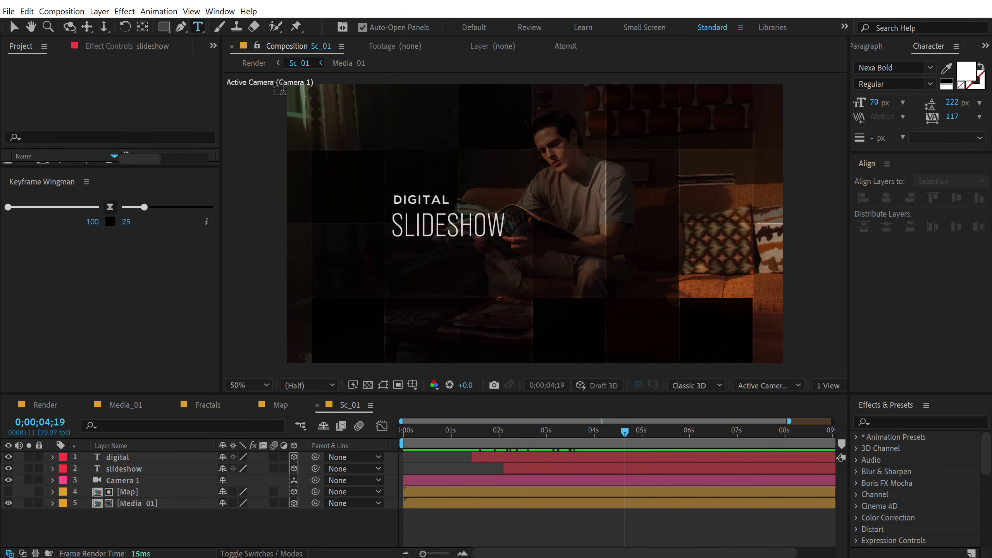
left_click(542, 119)
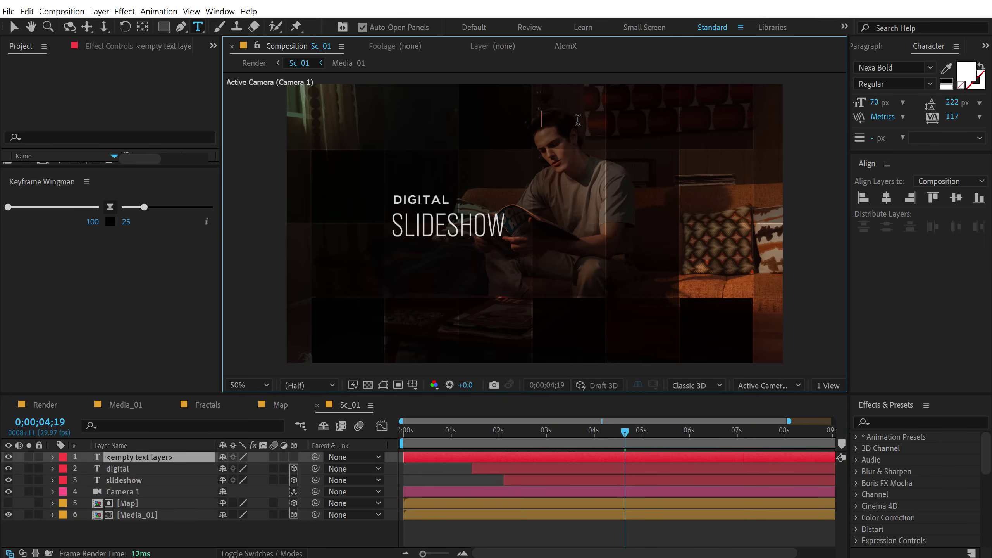
type("DIGITAL")
key("Escape")
Set the new text's font size to 27 px and tracking to 190, and place it above the man's shoulder near the frame's upper edge.
left_click_drag(874, 103, 839, 102)
left_click_drag(973, 122, 989, 101)
left_click_drag(548, 124, 615, 103)
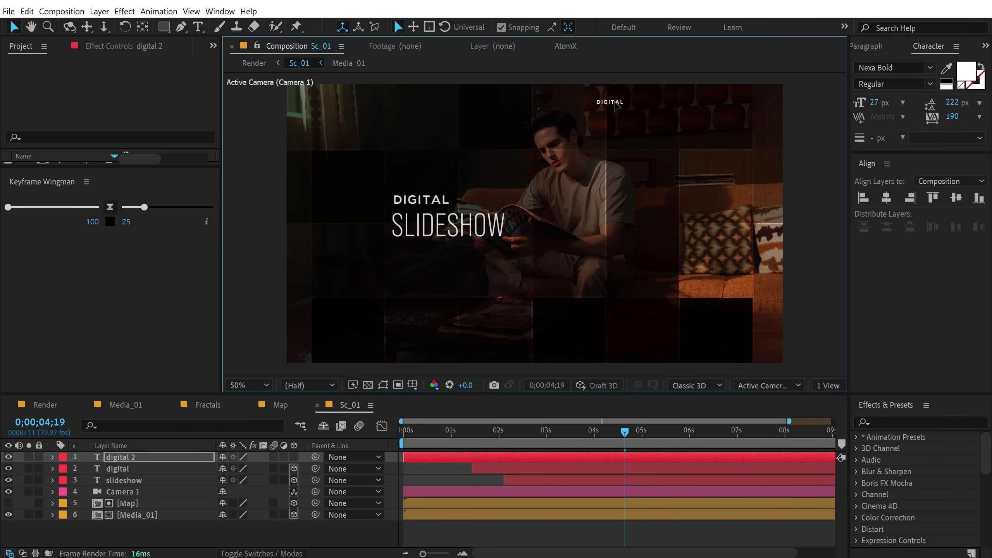
Make the small DIGITAL text layer 3D and place duplicates reading "CREATIVE" and "SLIDESHOW" in a row beside it, all with blue labels.
left_click(293, 456)
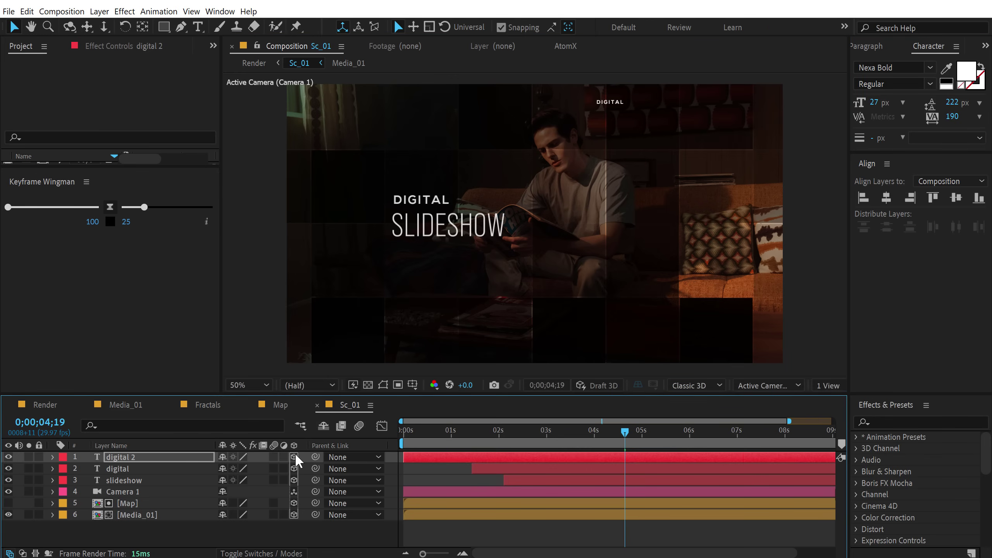
key("ctrl+d")
left_click_drag(610, 103, 670, 108)
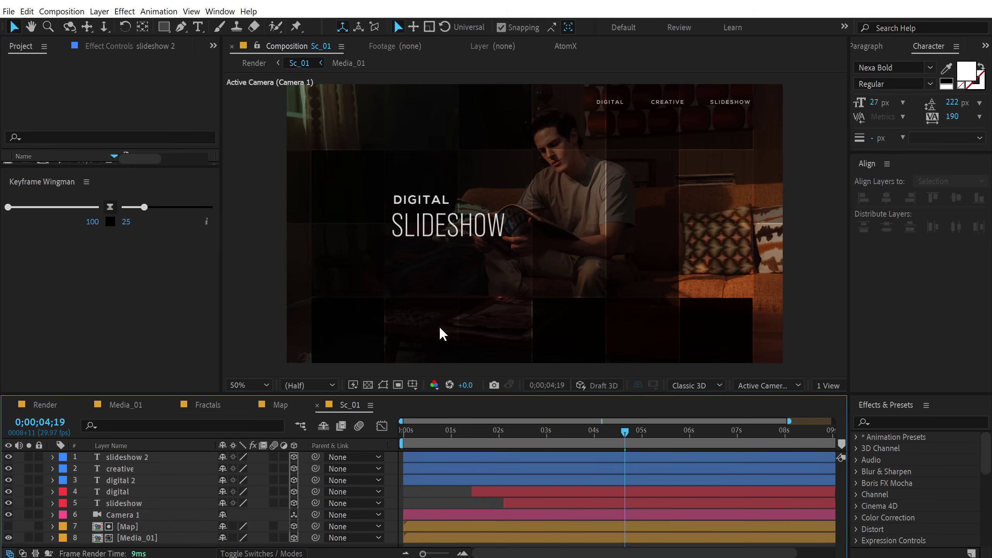
Enlarge the timeline area and the list of project items.
left_click_drag(146, 393, 154, 370)
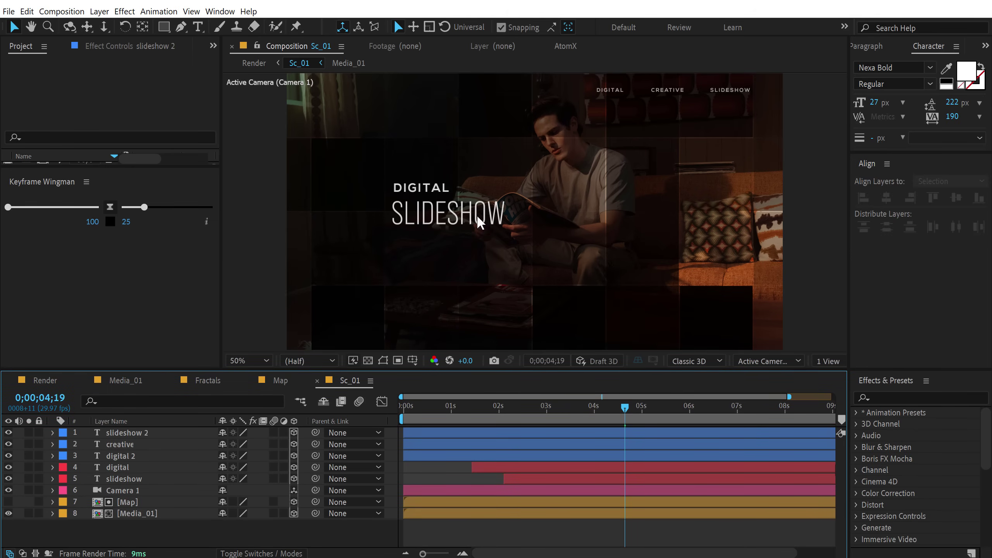
left_click(129, 337)
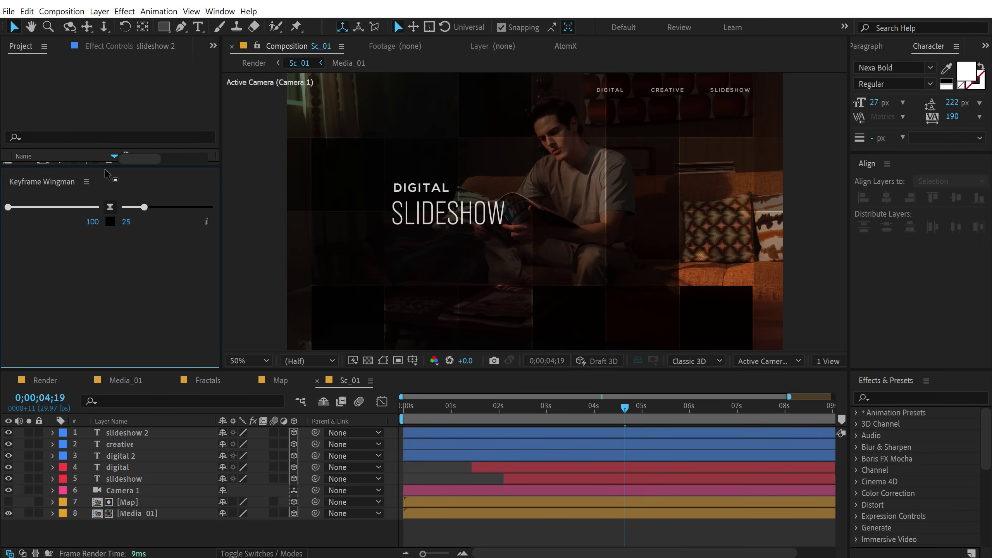
left_click_drag(105, 171, 105, 304)
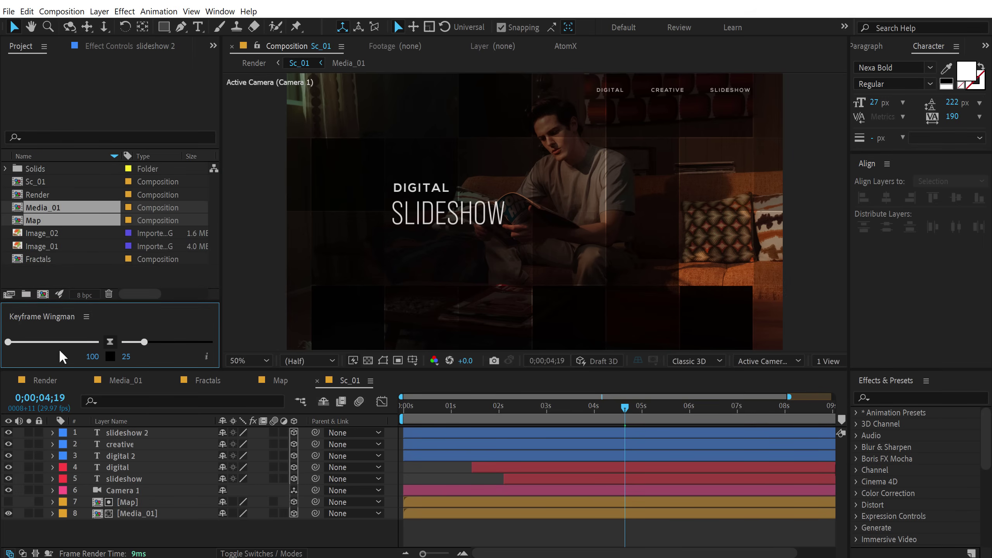
Paste the Lorem Ipsum paragraph below the title and set its font size to 12 px, leading to 50 px and tracking to 203.
key("ctrl+v")
left_click_drag(867, 102, 865, 102)
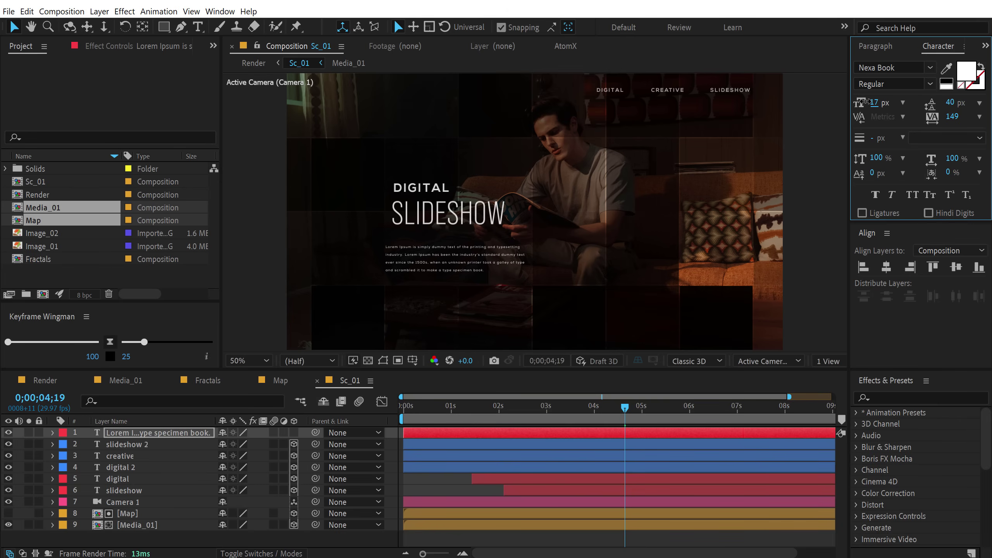
left_click_drag(951, 116, 917, 118)
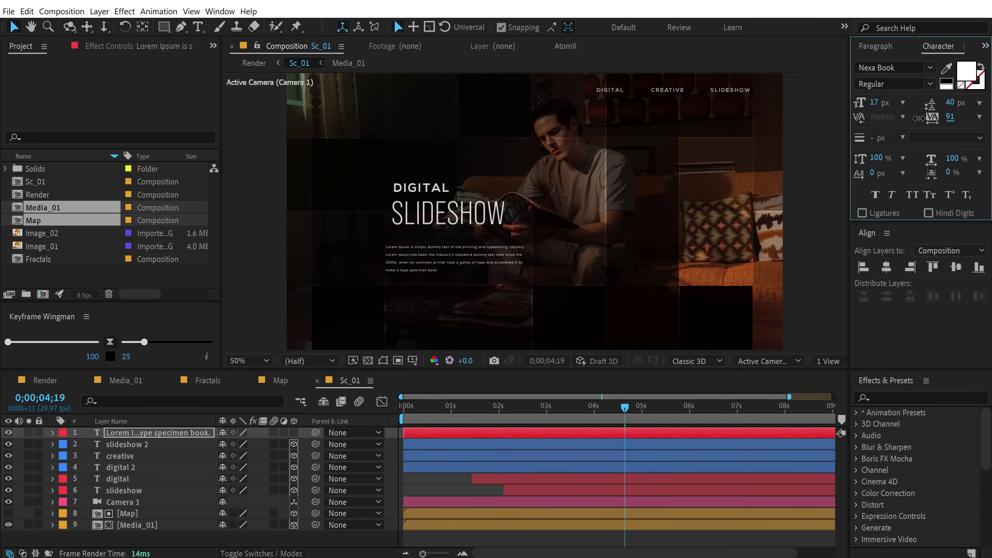
left_click(878, 105)
type("12")
Copy the digital layer's Animator 1 to the Lorem Ipsum layer from the start of the composition and preview the text reveal.
key("Home")
left_click(126, 479)
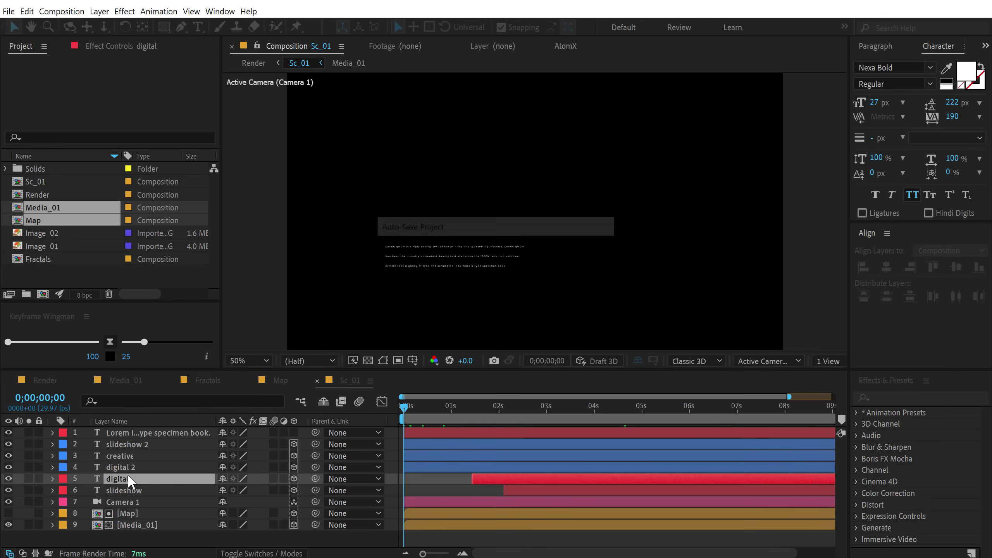
left_click(52, 479)
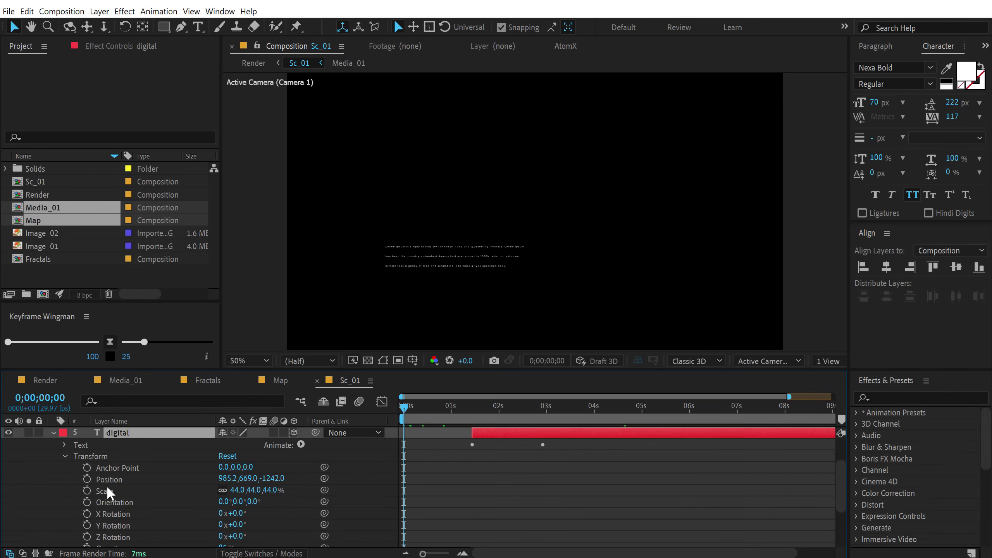
left_click(66, 456)
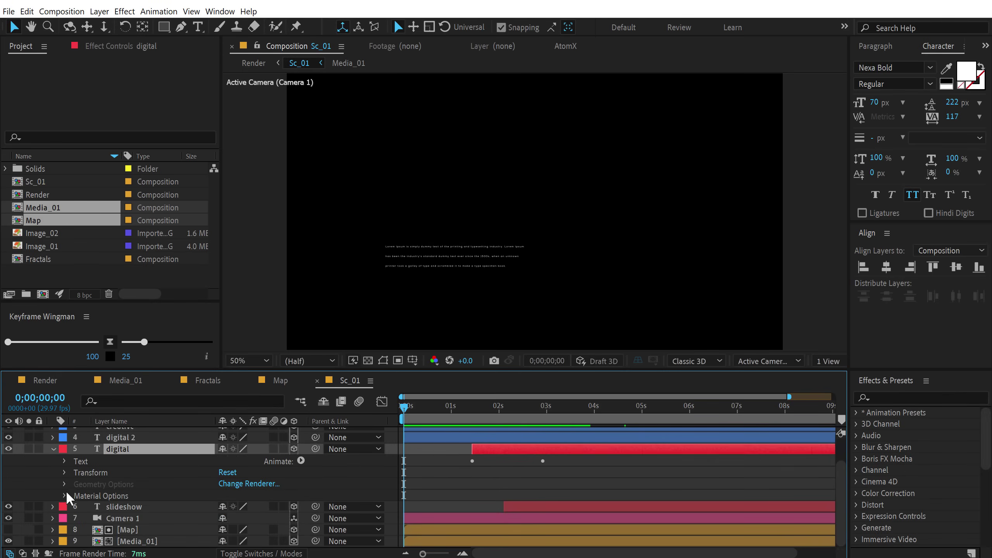
left_click(64, 461)
left_click(95, 507)
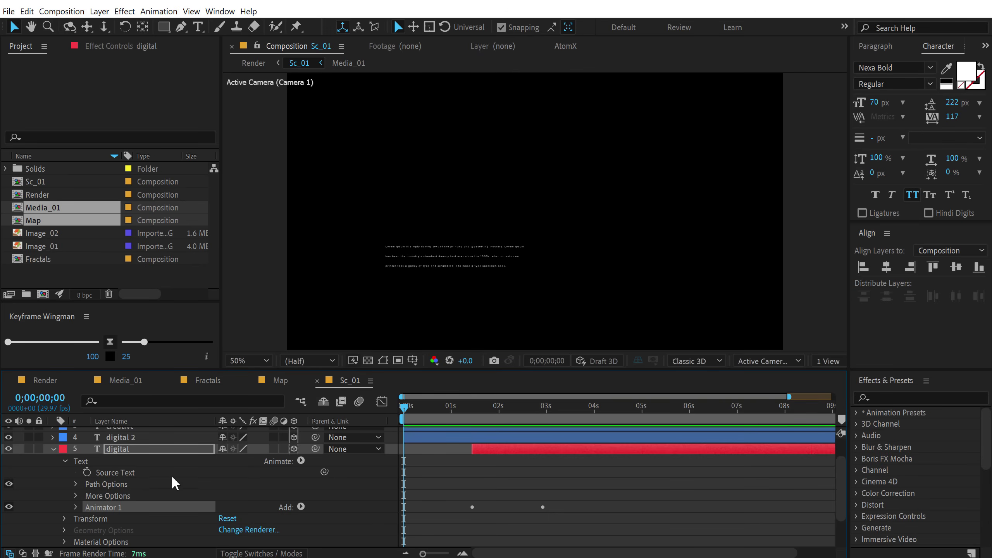
scroll(203, 461, "up", 2)
left_click(151, 434)
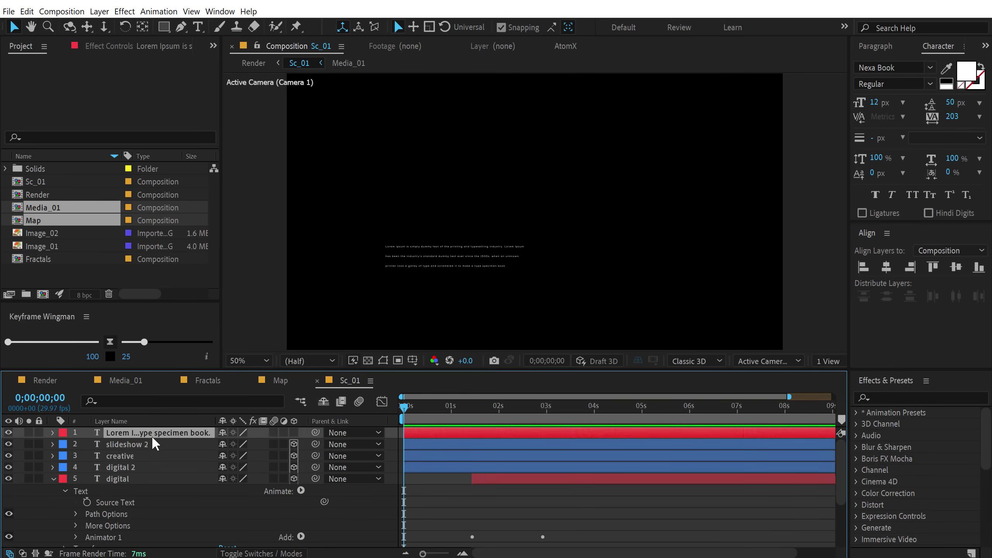
left_click_drag(431, 415, 451, 413)
Turn off Randomize Order in the Lorem Ipsum layer's range selector and preview the reveal.
left_click_drag(124, 437, 122, 434)
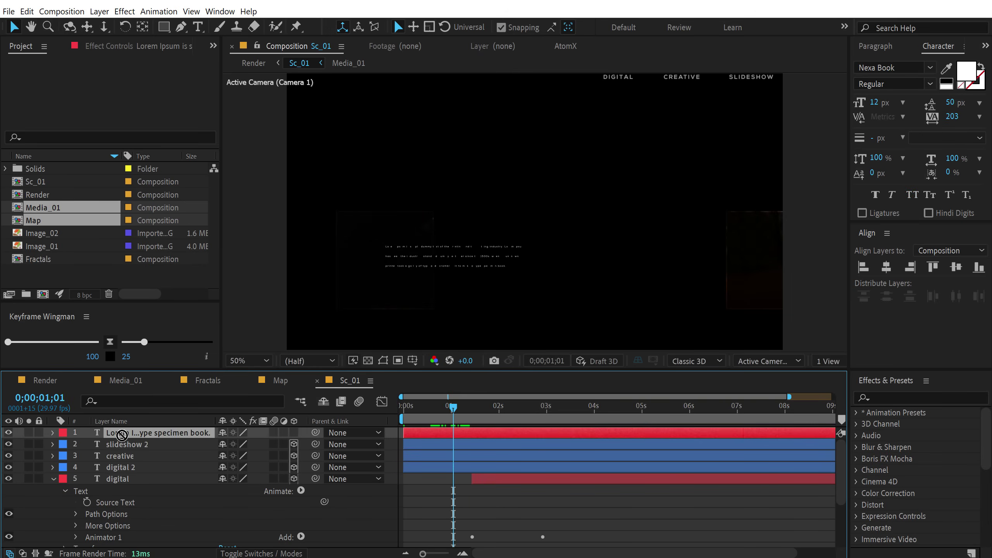
key("u")
key("u")
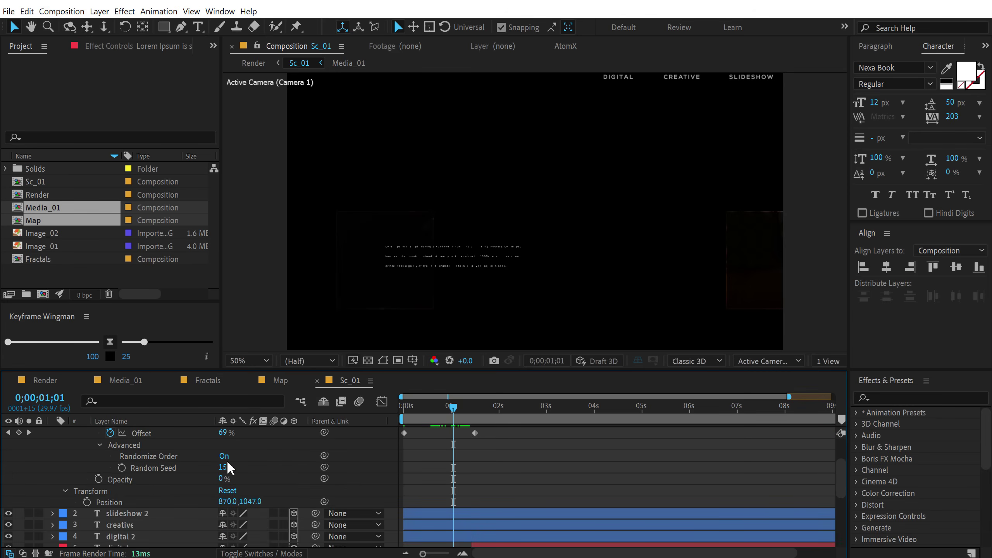
left_click(224, 456)
left_click_drag(449, 409, 510, 405)
scroll(78, 441, "up", 3)
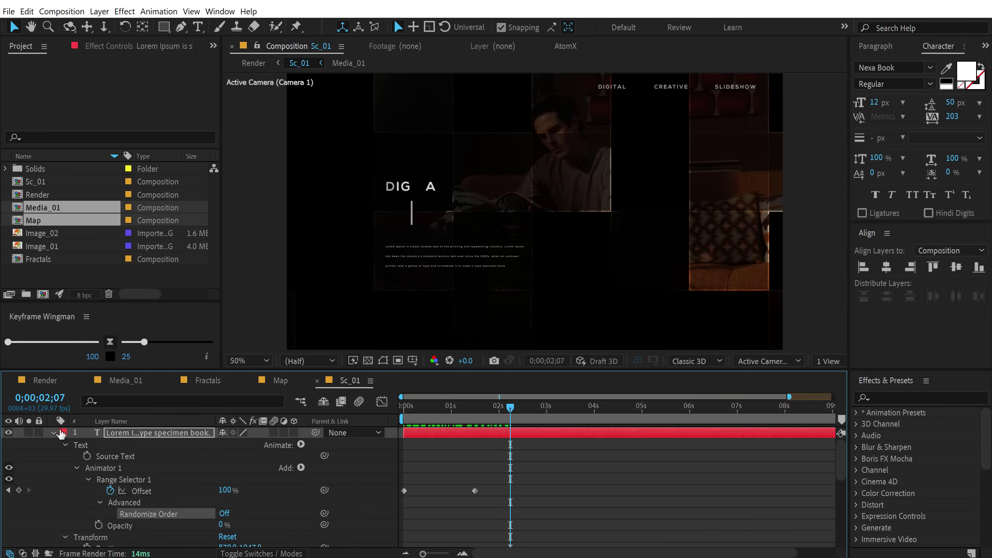
Collapse the open layer properties and make the Lorem Ipsum paragraph a 3D layer.
left_click(54, 432)
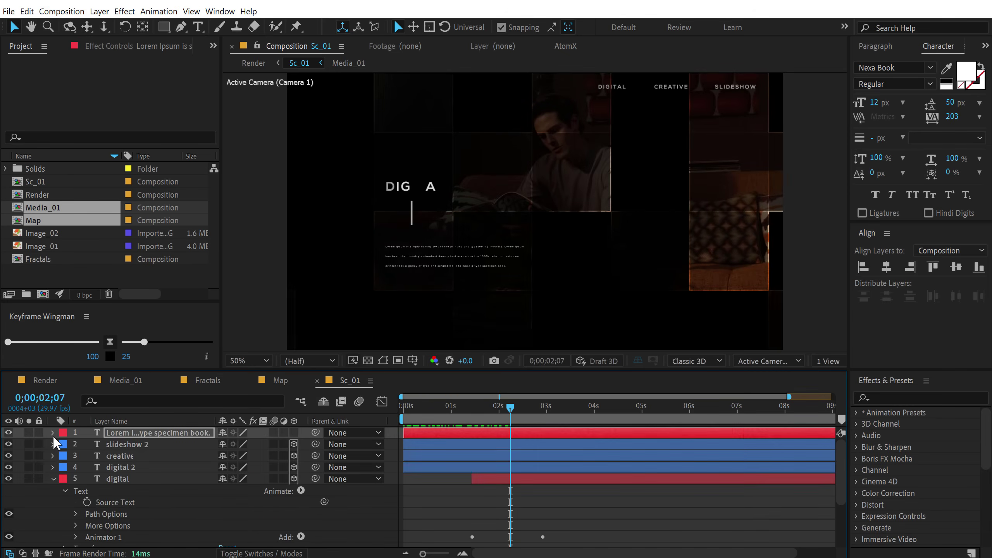
left_click(54, 478)
left_click(294, 432)
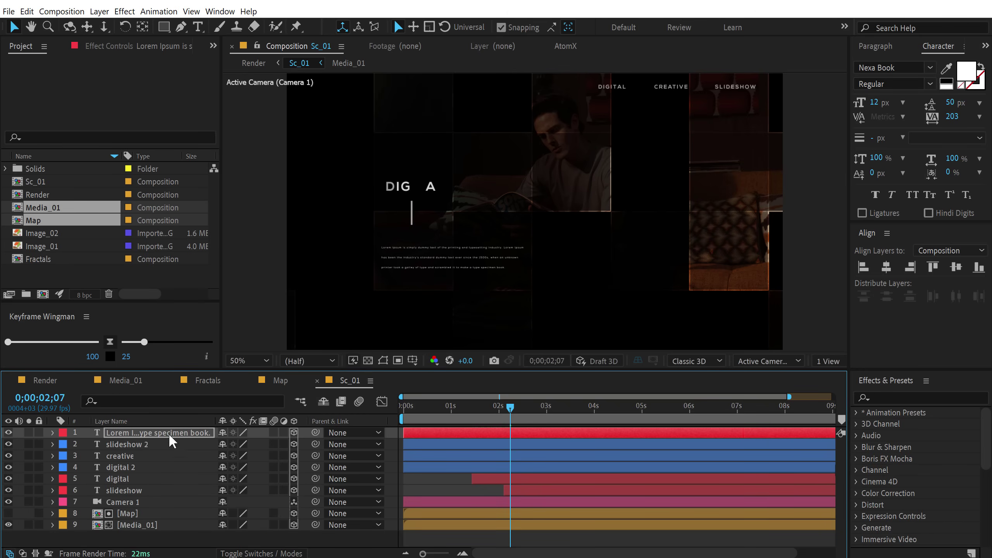
Duplicate the Lorem Ipsum paragraph, place the copy above the sofa cushions and scale it to 61%.
left_click_drag(447, 257, 699, 168)
key("ctrl+d")
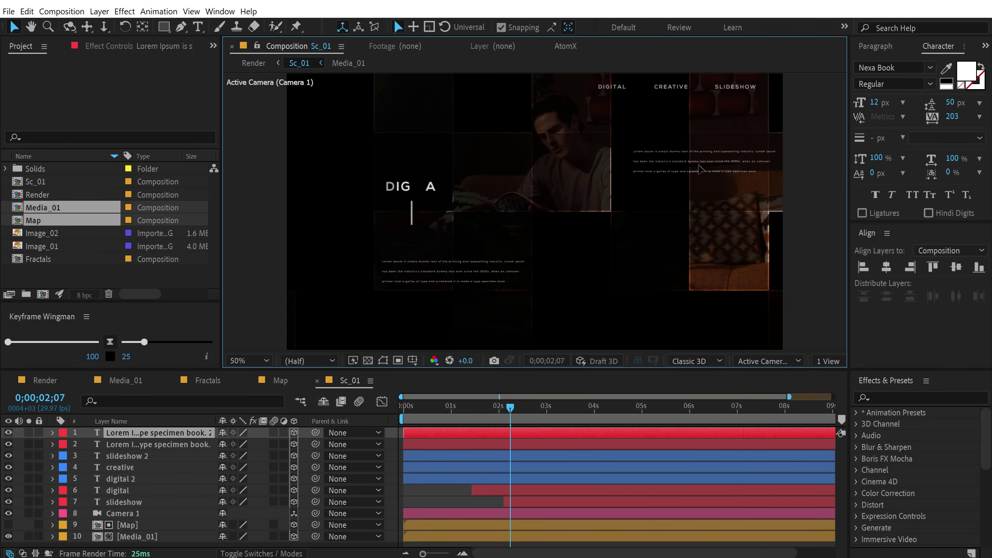
key("s")
left_click_drag(281, 447, 253, 443)
Delay the Lorem Ipsum layer to start at about 2 seconds and its duplicate at about 3.5 seconds, and preview the timing.
left_click(428, 455)
left_click(422, 432, "shift")
left_click_drag(420, 429, 574, 438)
left_click(504, 440)
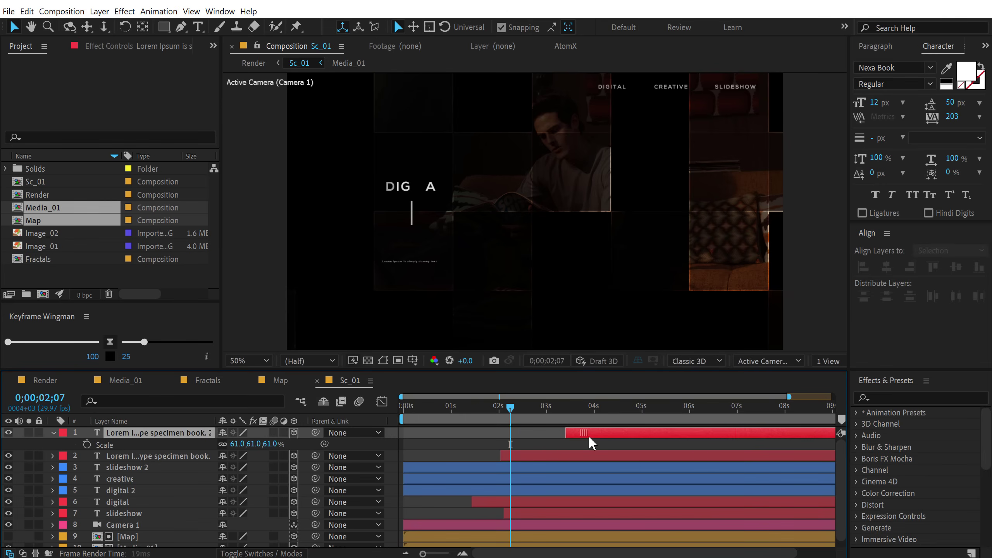
left_click_drag(502, 412, 686, 410)
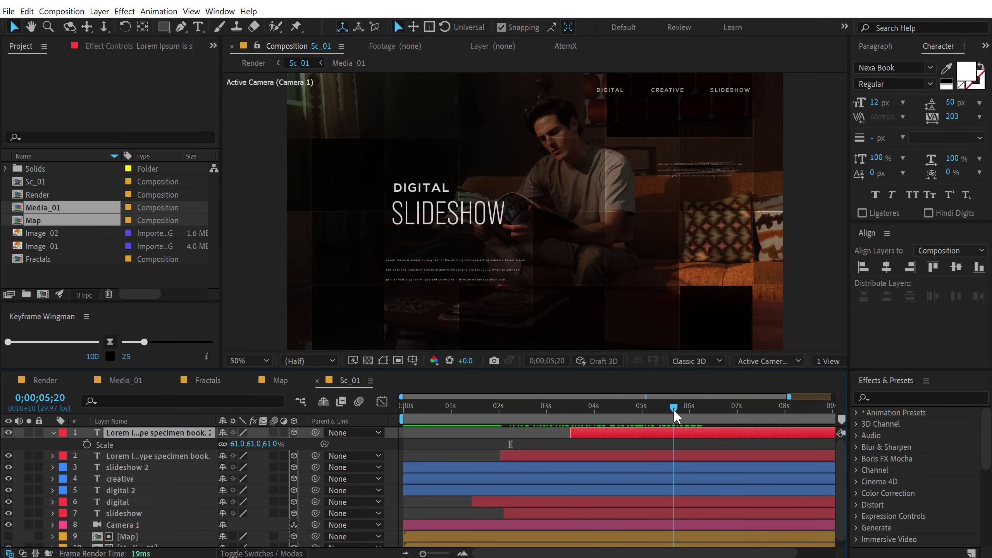
left_click(669, 406)
Fit the full 10-second duration in the timeline, collapse the duplicate's properties and enlarge the timeline area.
key("minus")
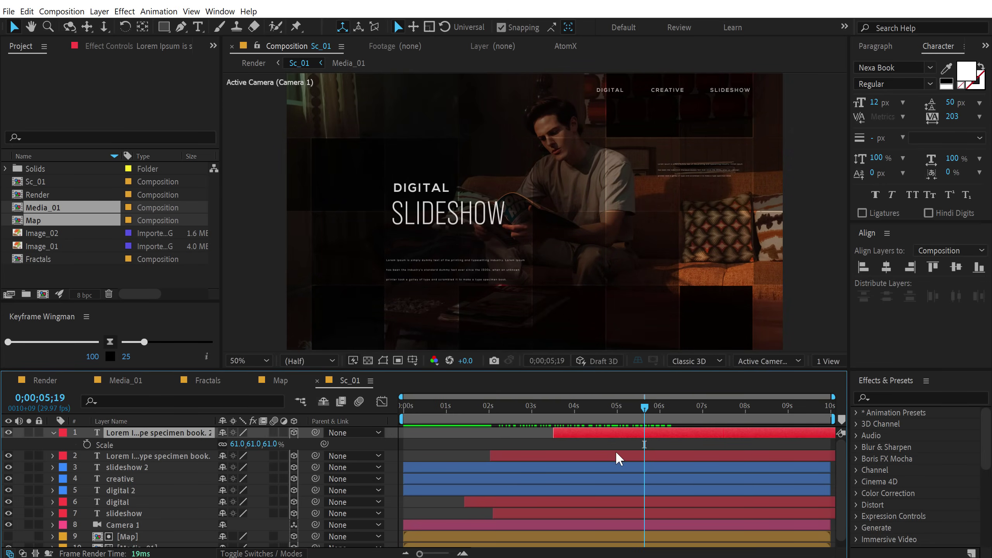
left_click(54, 432)
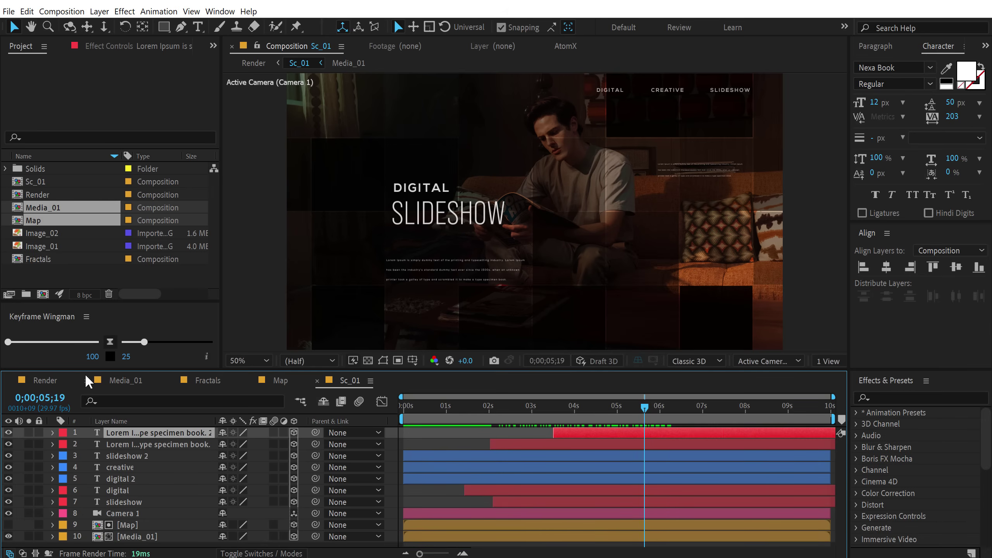
left_click_drag(77, 370, 77, 341)
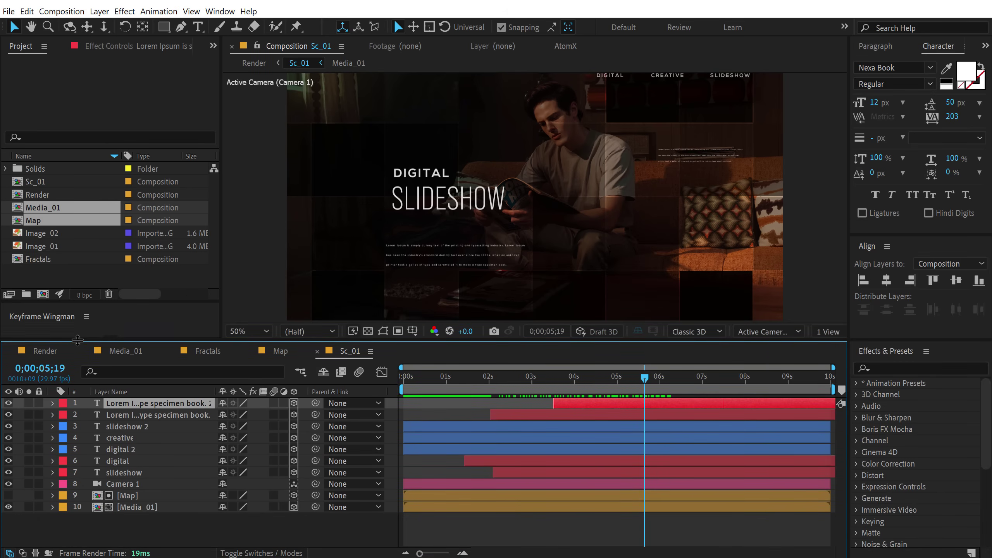
left_click(145, 535)
Add a Camera 1 Position keyframe at 0;00;06;00 and set its Y position to 1716 at 0;00;07;15.
left_click_drag(402, 376, 660, 385)
key("comma")
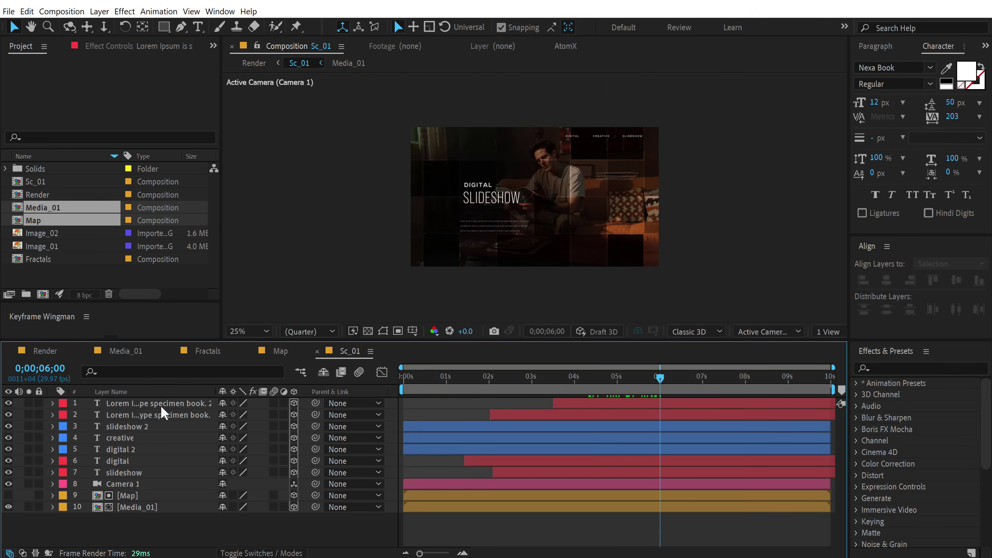
left_click(132, 484)
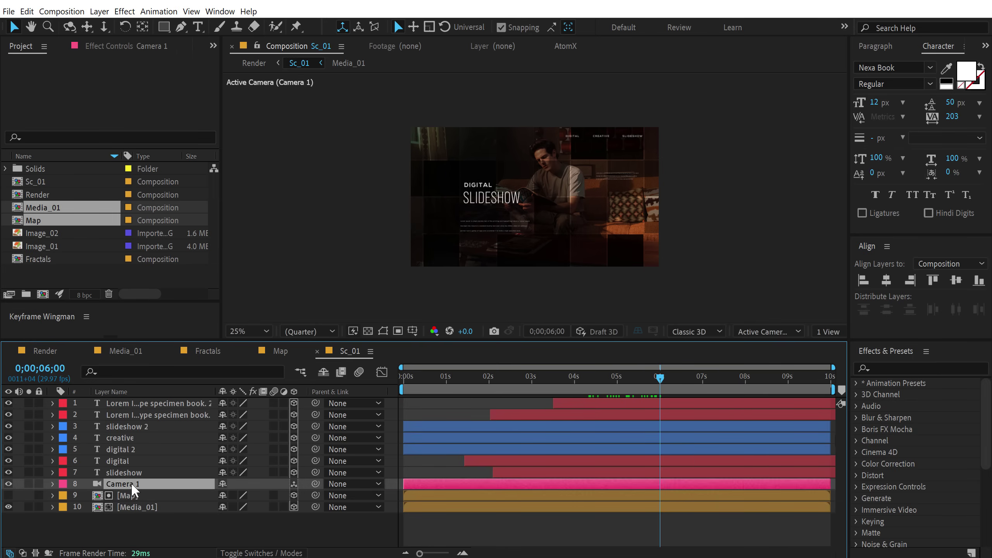
key("p")
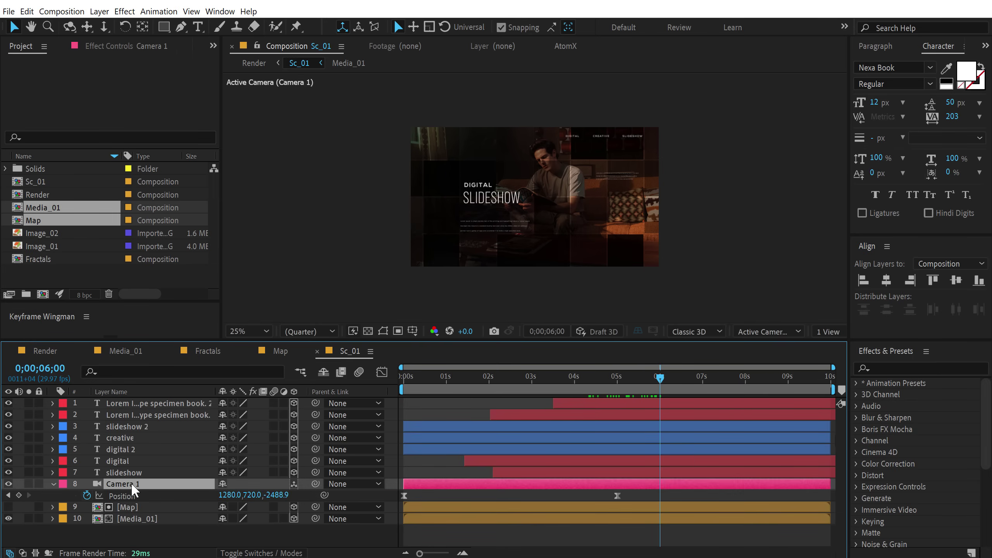
left_click(18, 495)
left_click_drag(663, 379, 726, 384)
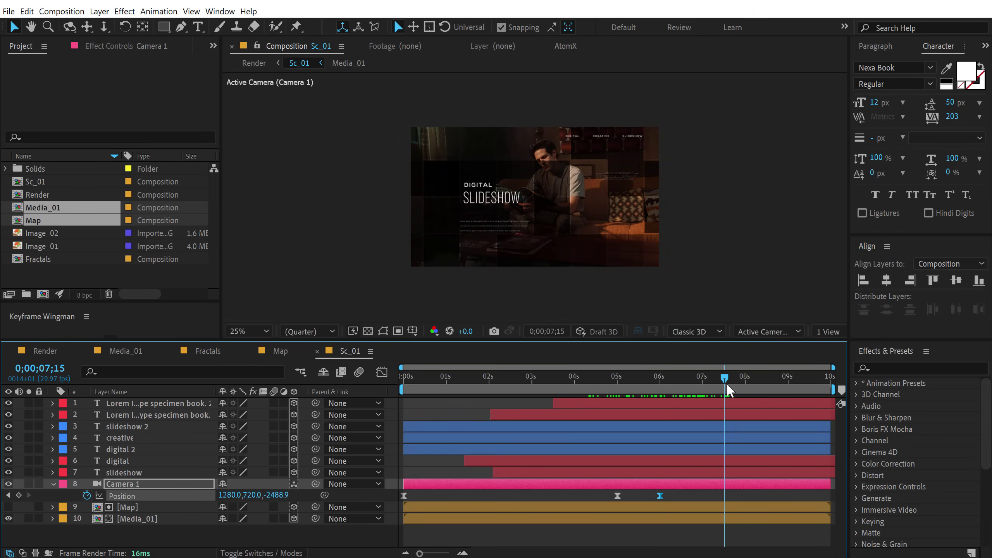
left_click_drag(251, 494, 978, 463)
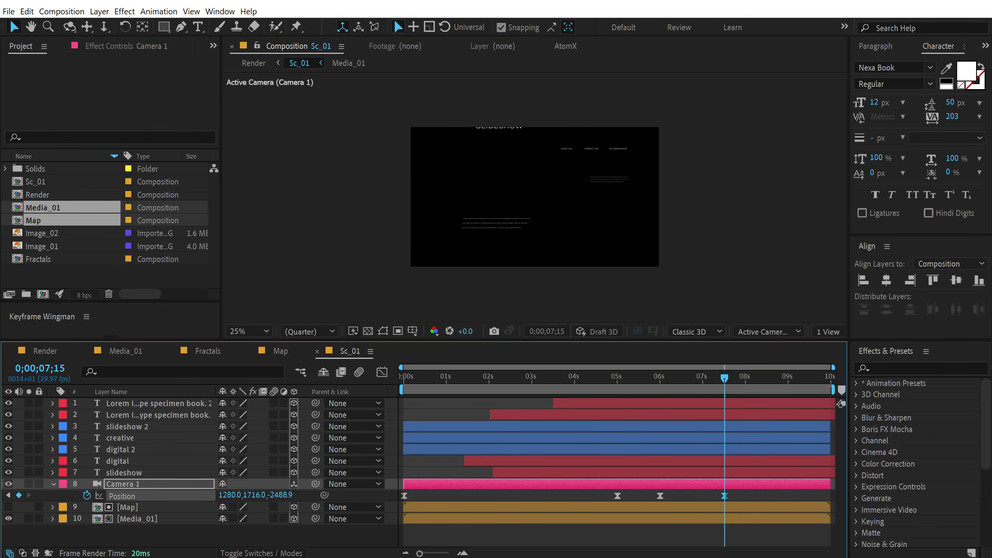
Add Opacity keyframes to all seven text layers at 0;00;06;00, keeping their current values.
key("j")
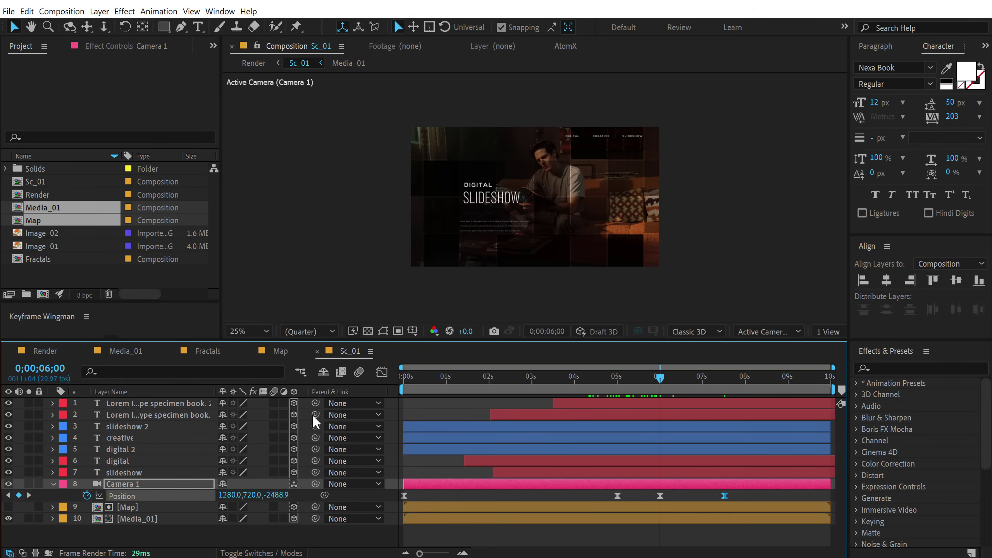
left_click(129, 469)
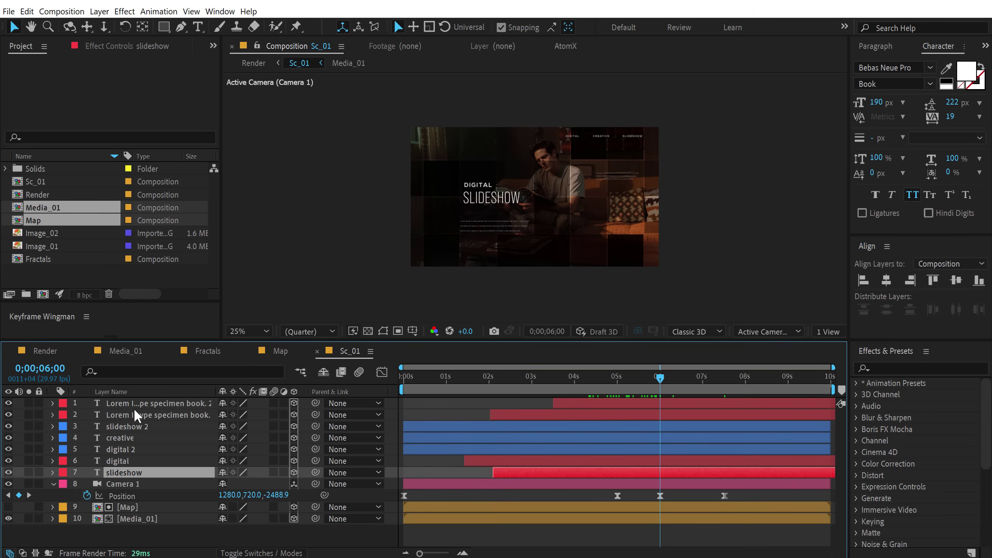
left_click(134, 406, "shift")
key("t")
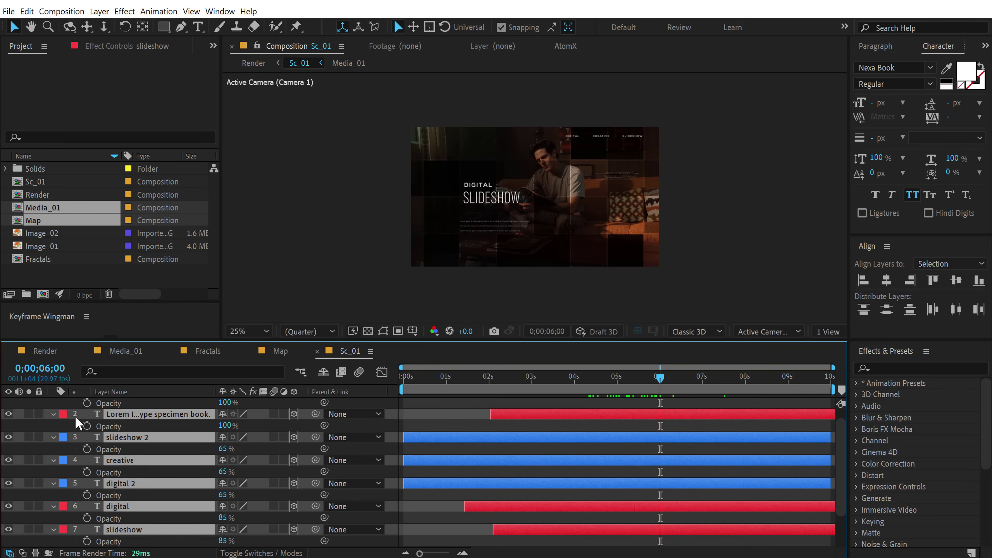
left_click(86, 402)
scroll(670, 424, "down", 2)
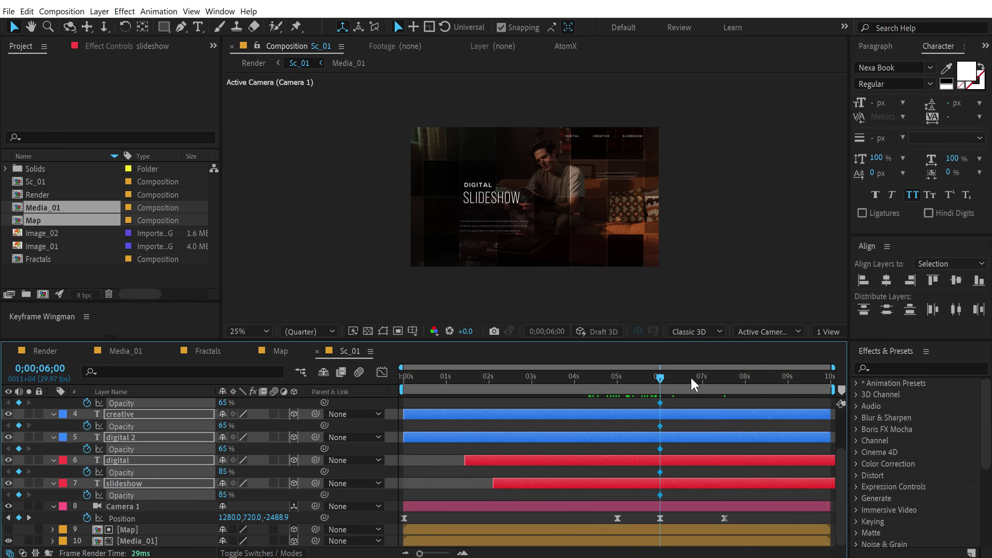
Set the Opacity of all seven text layers to 0% at 0;00;07;15 and preview the fade-out.
left_click_drag(691, 379, 717, 378)
left_click_drag(224, 425, 81, 415)
scroll(204, 431, "up", 3)
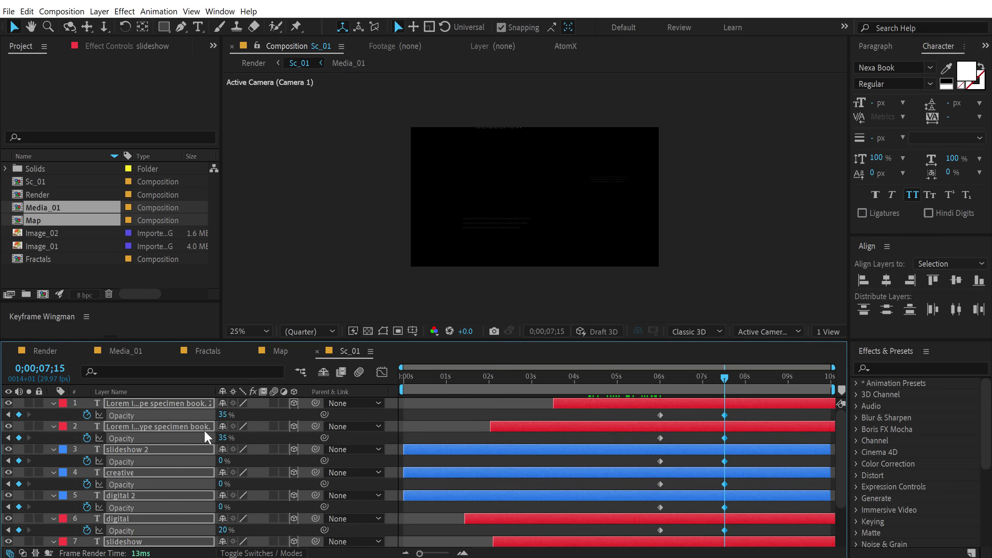
key("ctrl+z")
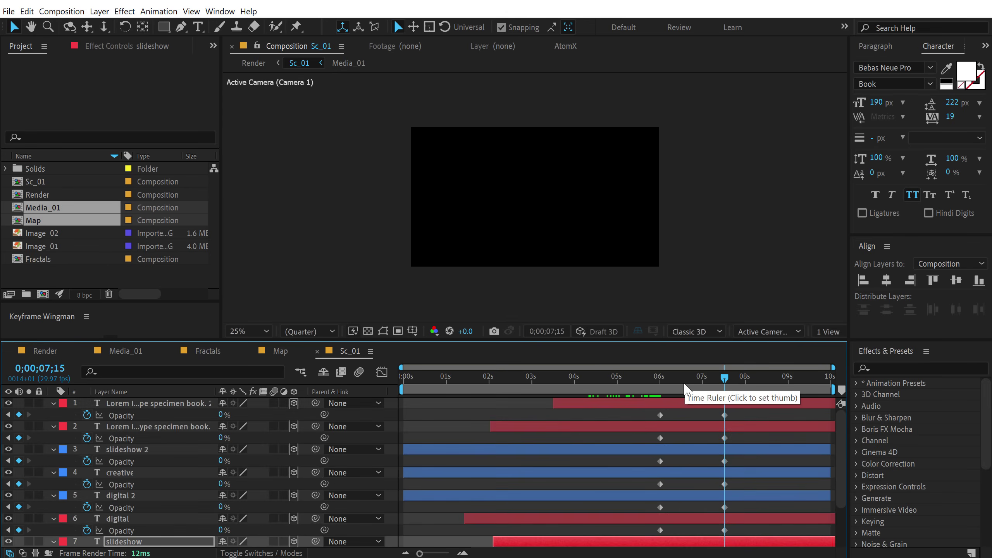
left_click_drag(658, 378, 731, 381)
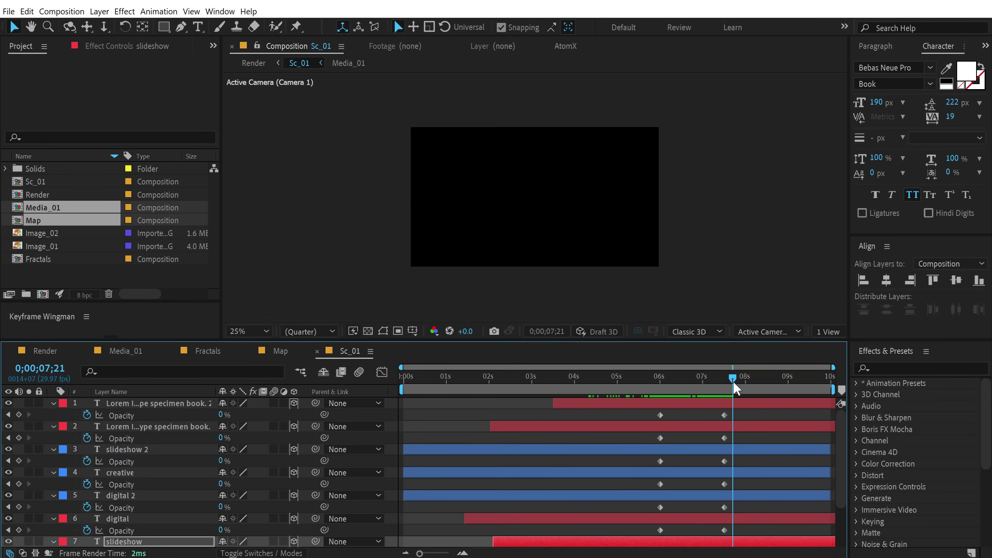
Select the text layers' Opacity keyframes and Camera 1's last two Position keyframes and ease them with Keyframe Wingman at 10 and 100.
left_click_drag(126, 339, 129, 203)
left_click_drag(753, 272, 656, 467)
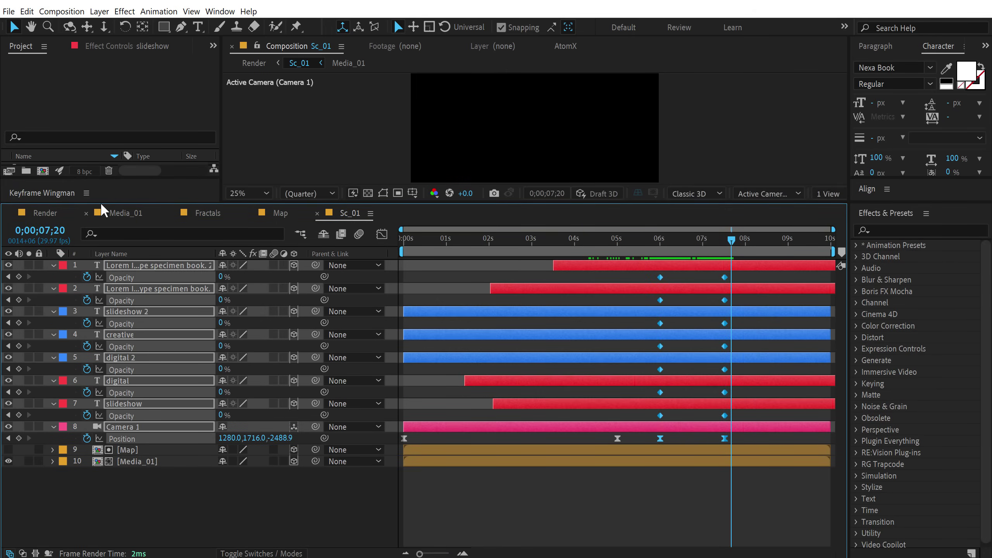
left_click_drag(97, 202, 97, 271)
left_click_drag(125, 218, 250, 220)
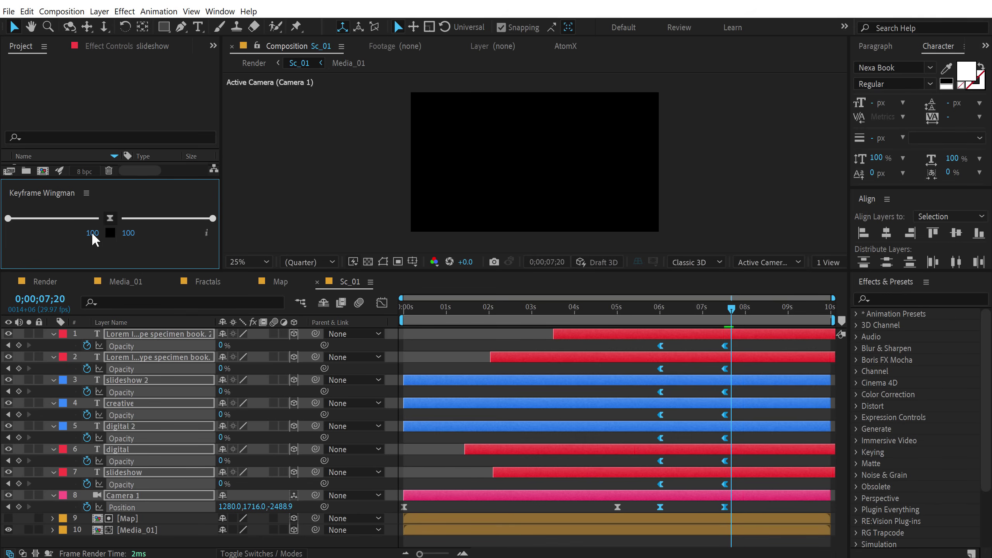
type("10")
key("Return")
Examine the speed graph of the eased keyframes and preview the closing camera move with its text fade-out.
left_click(381, 302)
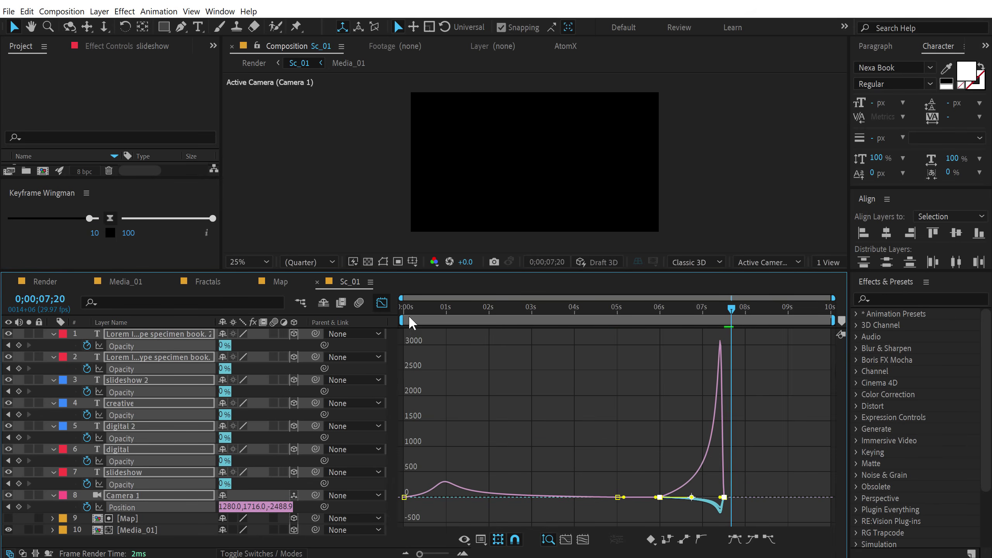
scroll(759, 463, "up", 3)
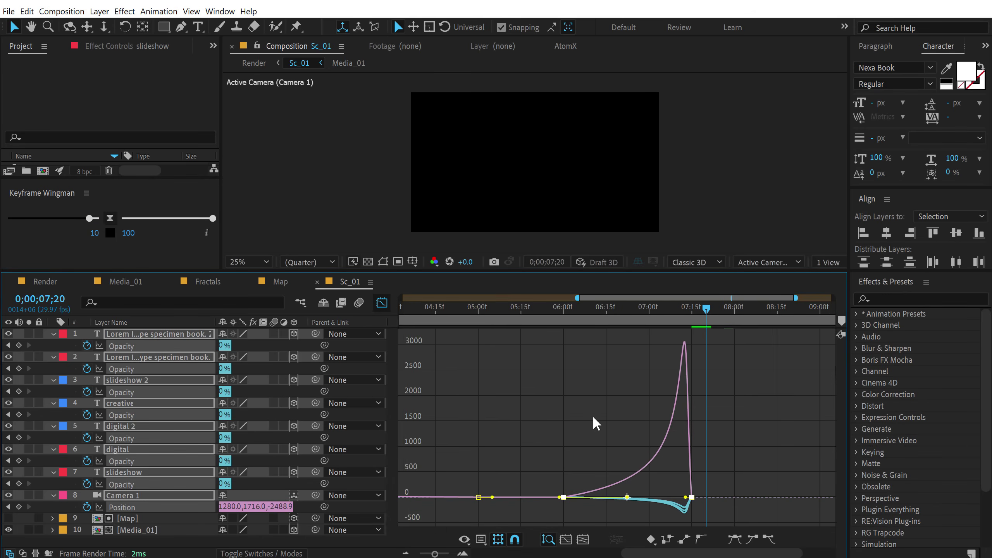
left_click(382, 303)
left_click(561, 310)
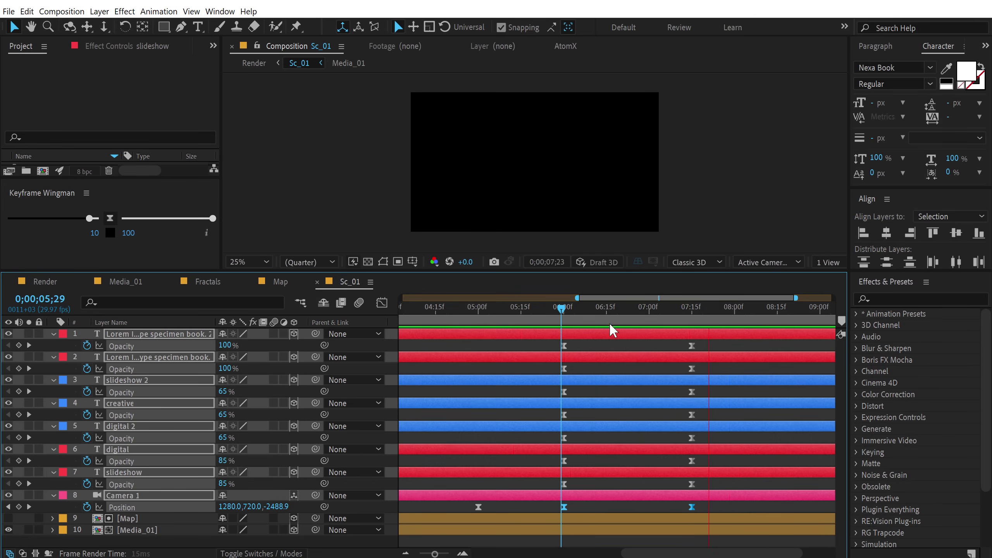
left_click_drag(562, 310, 269, 358)
scroll(518, 362, "down", 2)
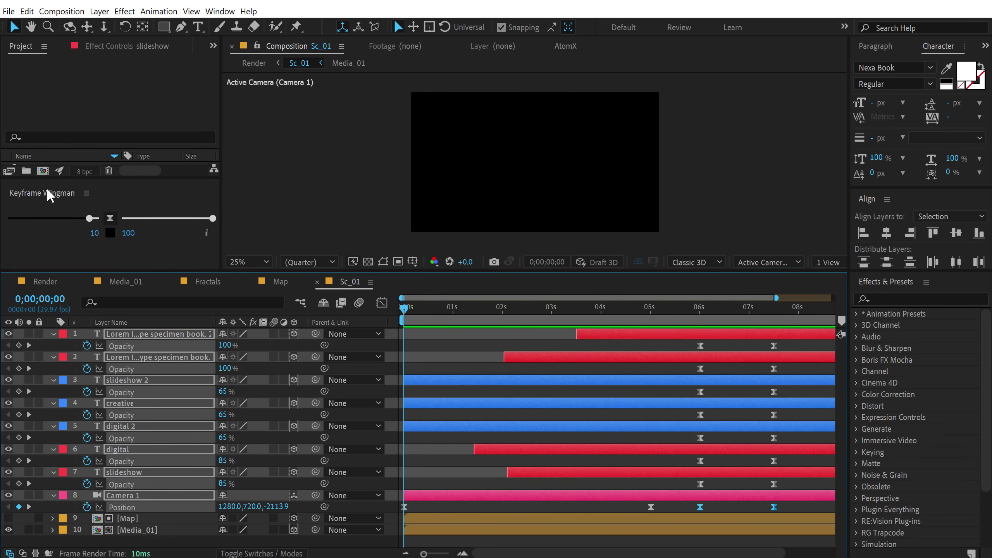
Restore the project and timeline panel sizes and collapse the properties of all Sc_01 layers.
left_click_drag(47, 184, 41, 252)
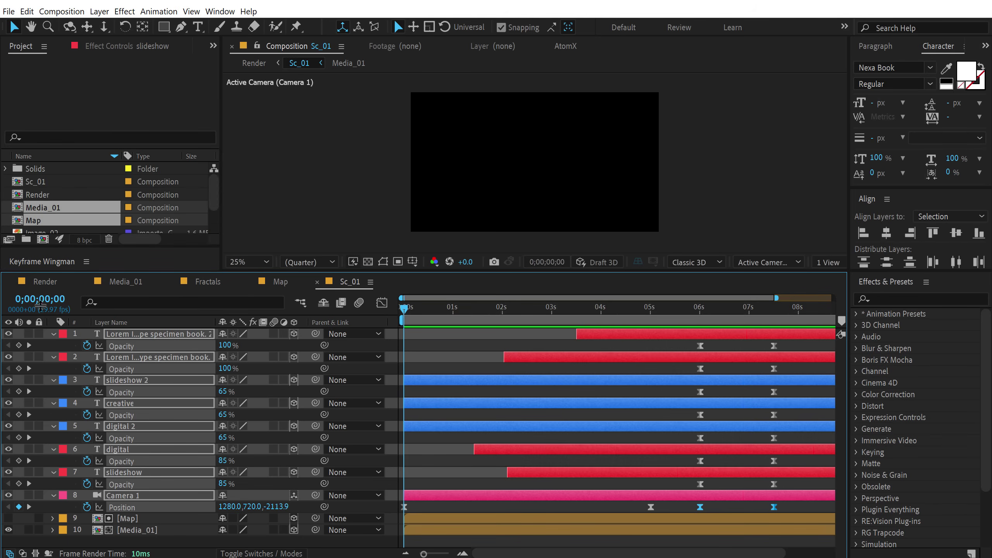
left_click_drag(119, 273, 119, 323)
left_click_drag(118, 252, 117, 303)
left_click(66, 279)
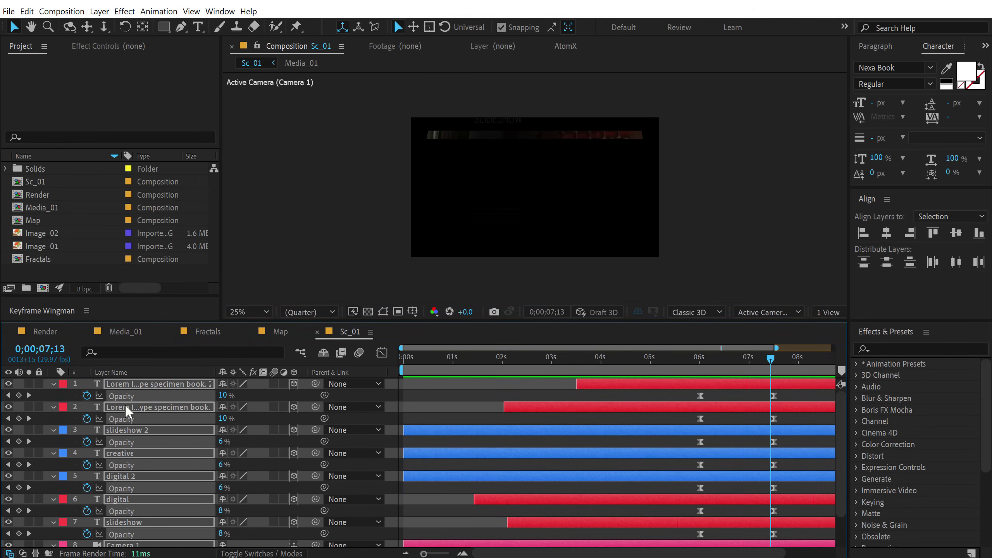
left_click(53, 383)
left_click(122, 513)
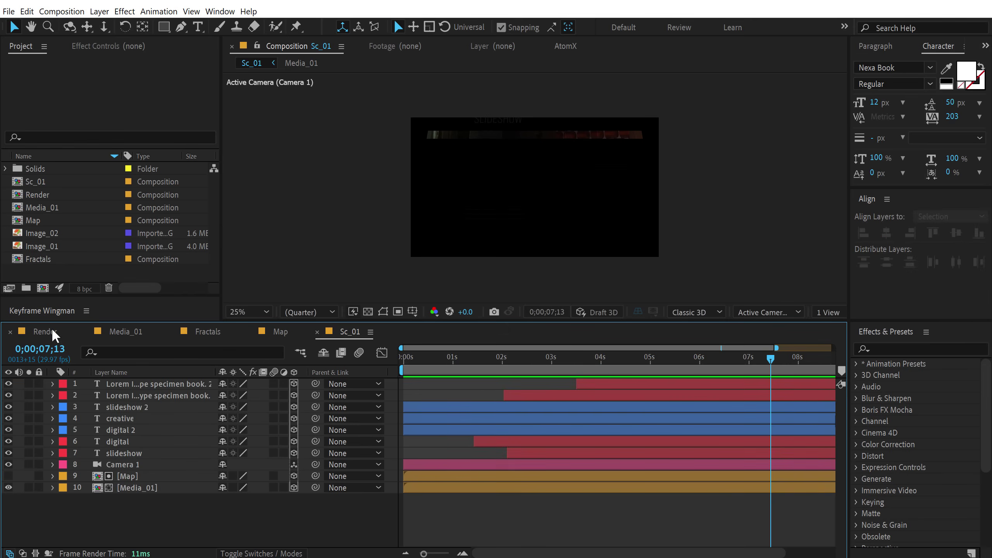
Place Sc_01 in the Render composition, with its layer trimmed to end at 0;00;07;15, and scrub through it.
left_click(51, 328)
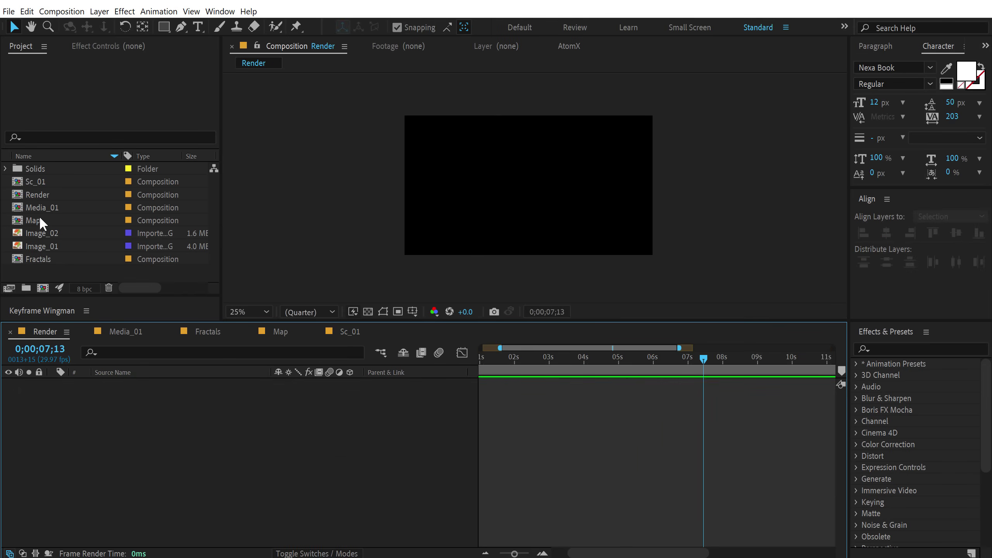
left_click_drag(40, 180, 90, 424)
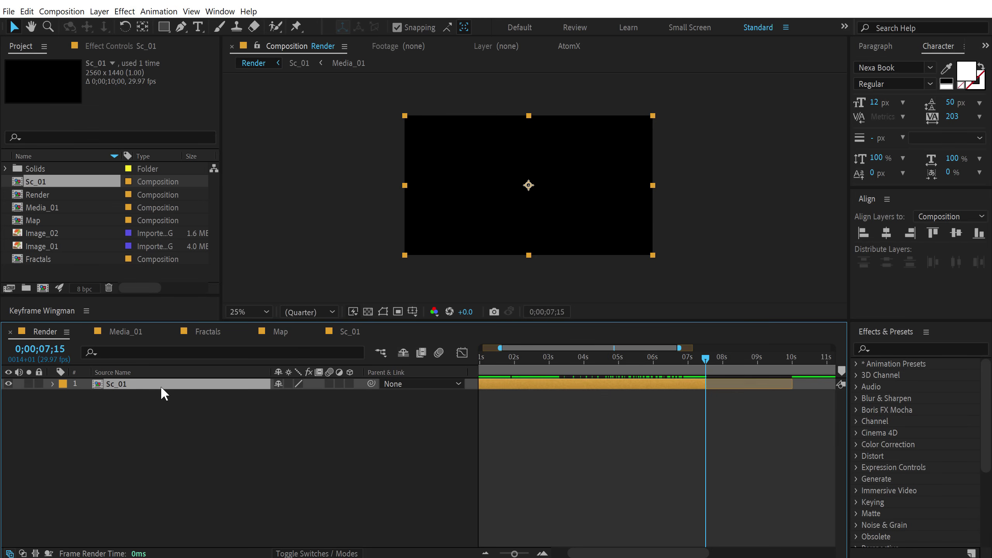
left_click_drag(695, 369, 593, 369)
left_click(144, 418)
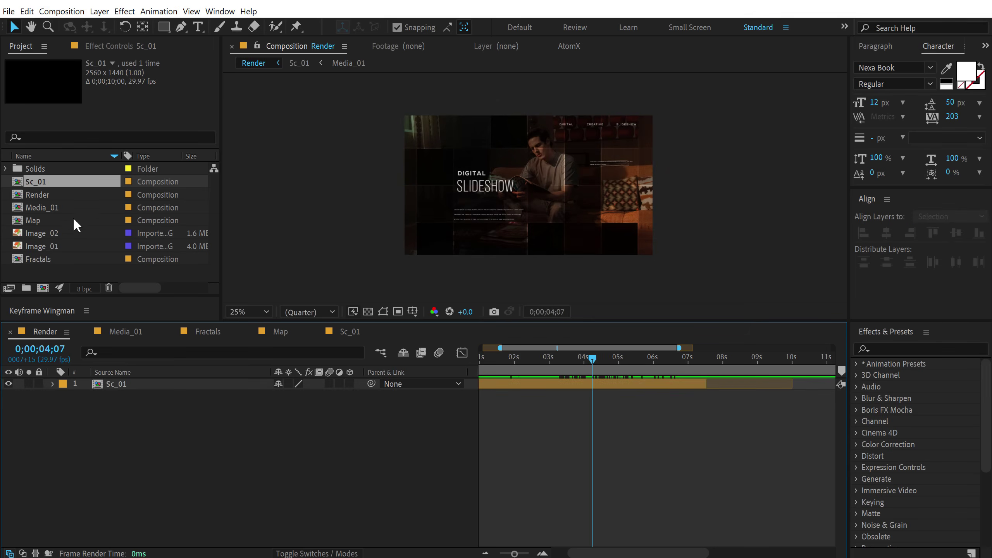
Duplicate the Sc_01 and Media_01 compositions in the project.
left_click(43, 186)
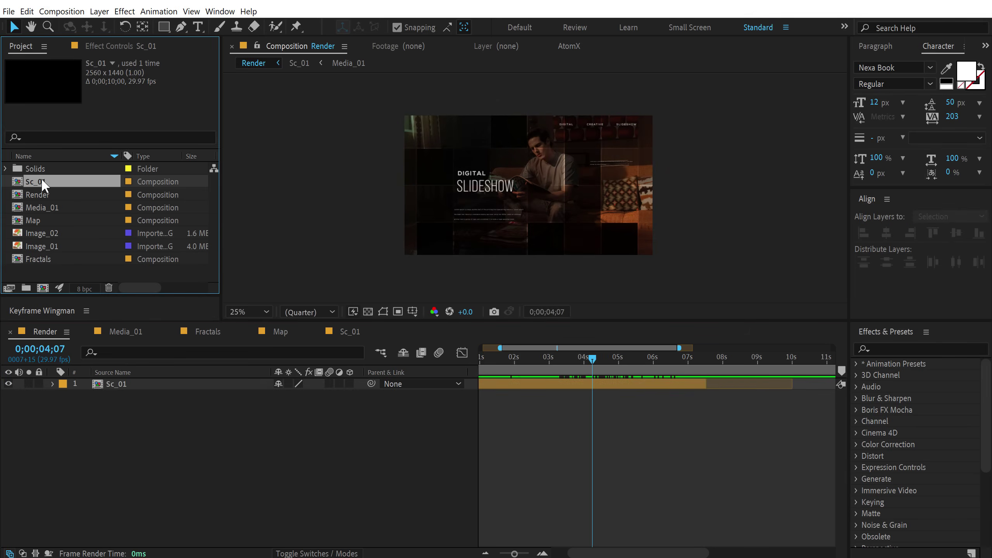
key("ctrl+d")
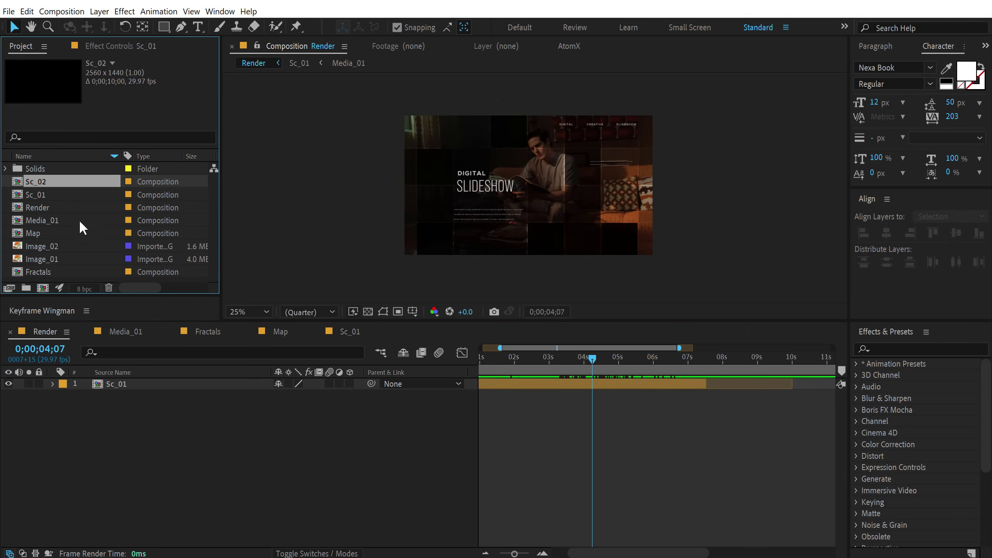
left_click(49, 221)
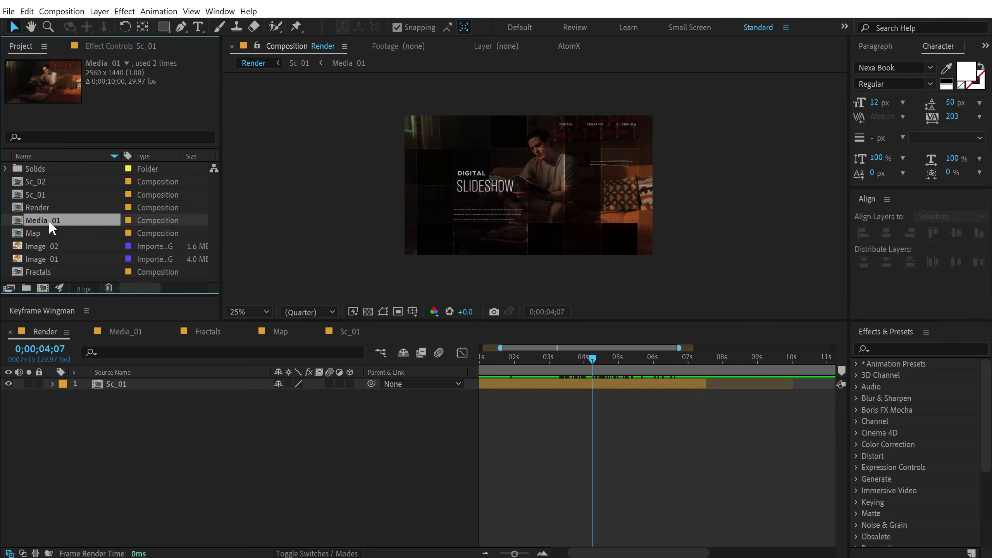
key("ctrl+d")
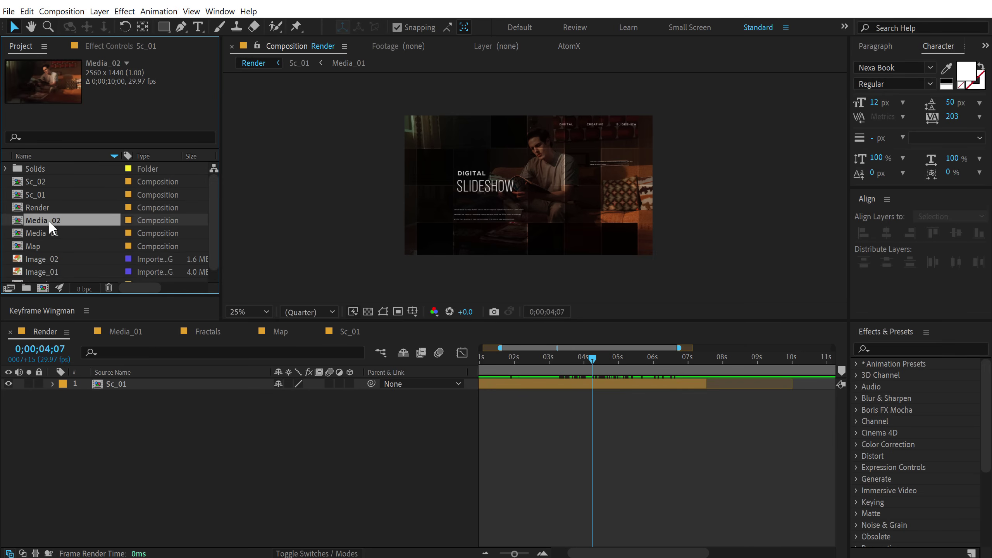
In Media_02, add Image_02 above Image_01, scale it to 69%, shift it slightly to the right and hide Image_01.
double_click(67, 224)
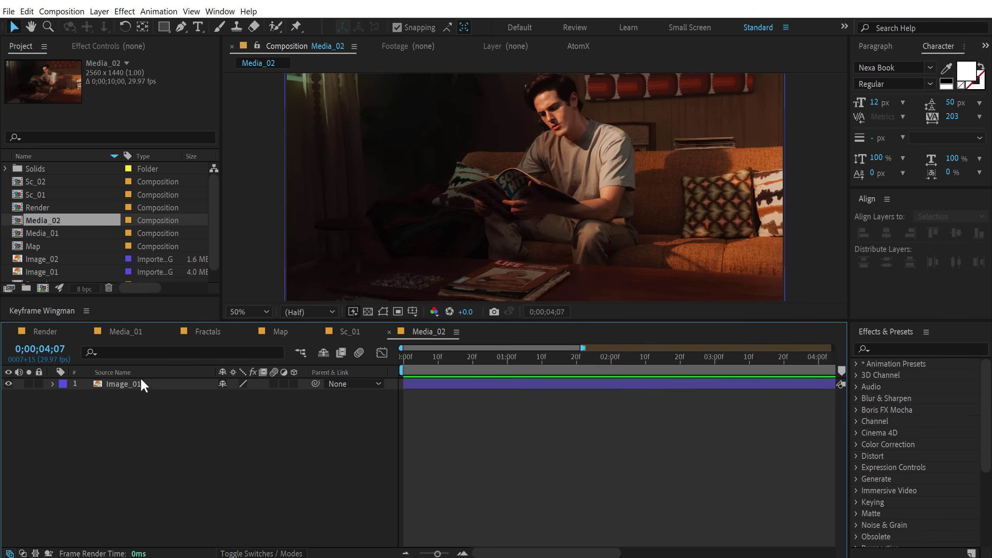
left_click_drag(52, 259, 96, 387)
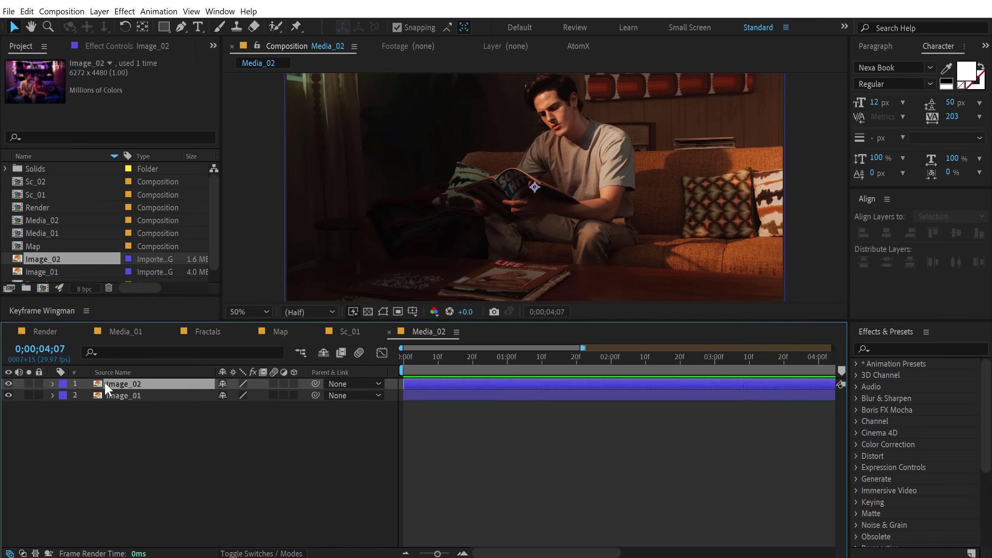
key("s")
left_click_drag(256, 394, 244, 394)
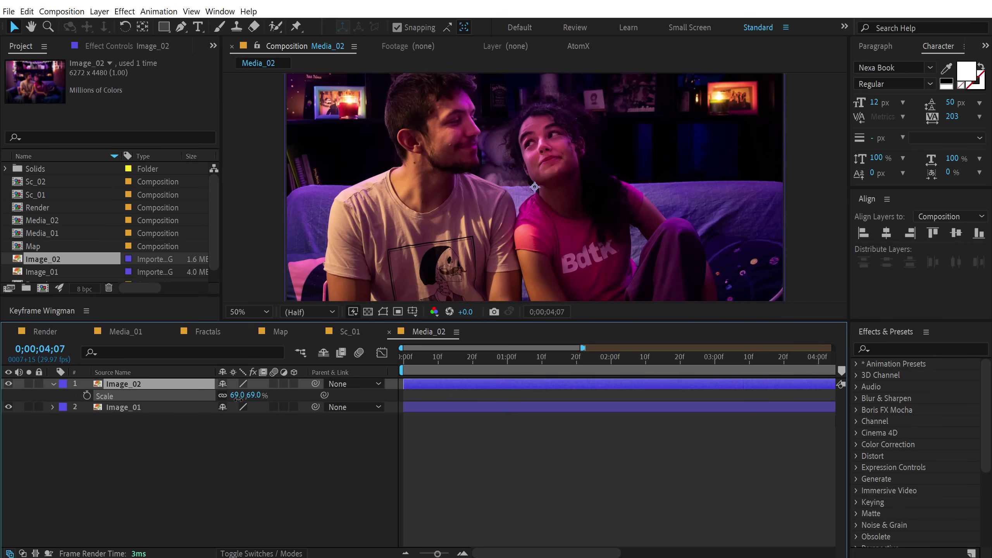
key("comma")
left_click_drag(497, 208, 571, 198)
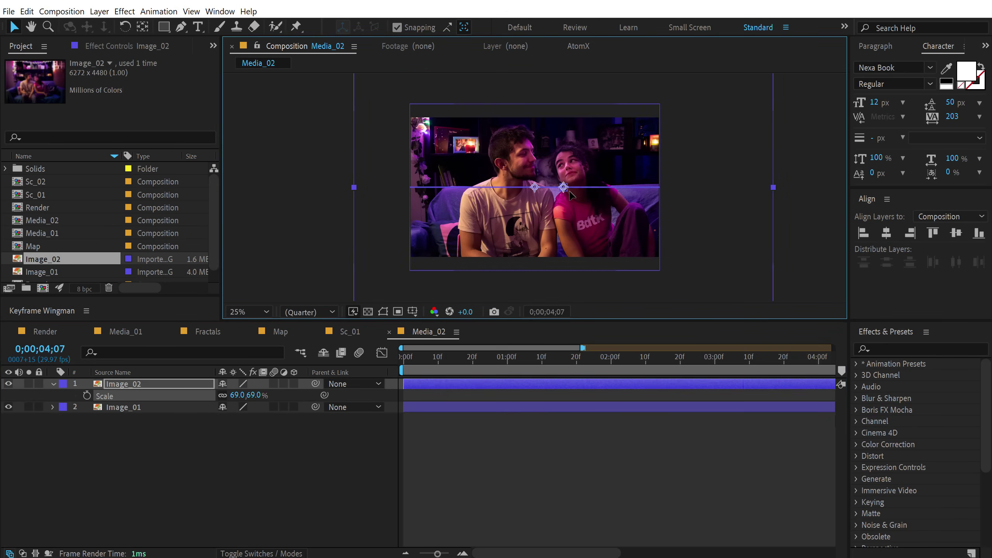
left_click(9, 407)
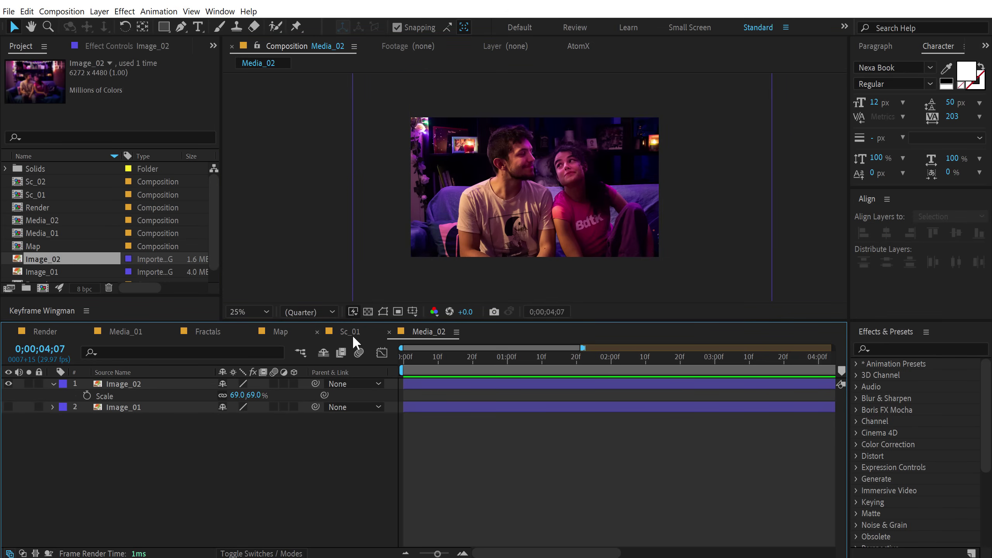
In Sc_02, replace the Media_01 layer with the Media_02 composition and scrub through the scene.
double_click(44, 181)
left_click(152, 489)
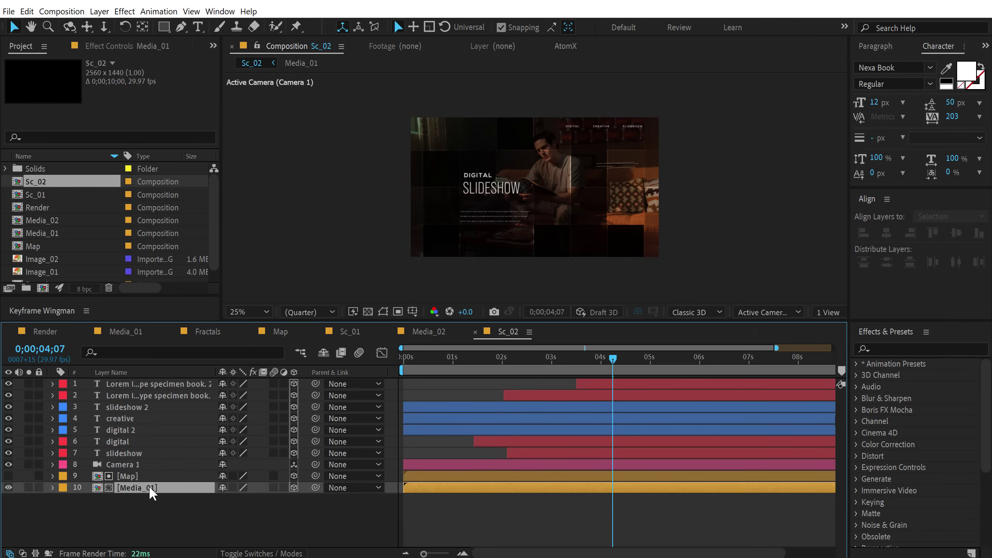
scroll(66, 216, "down", 1)
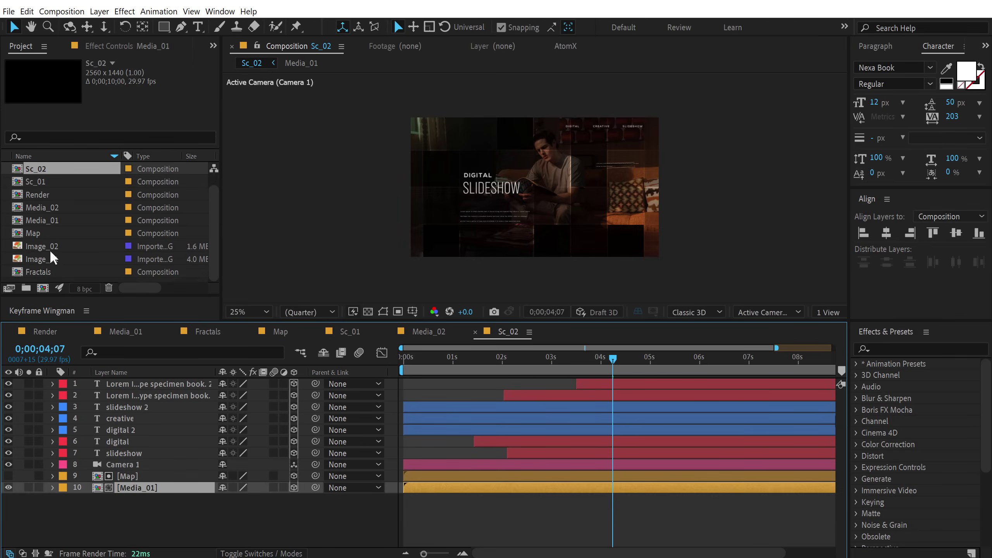
left_click(56, 207)
left_click_drag(123, 412, 144, 488)
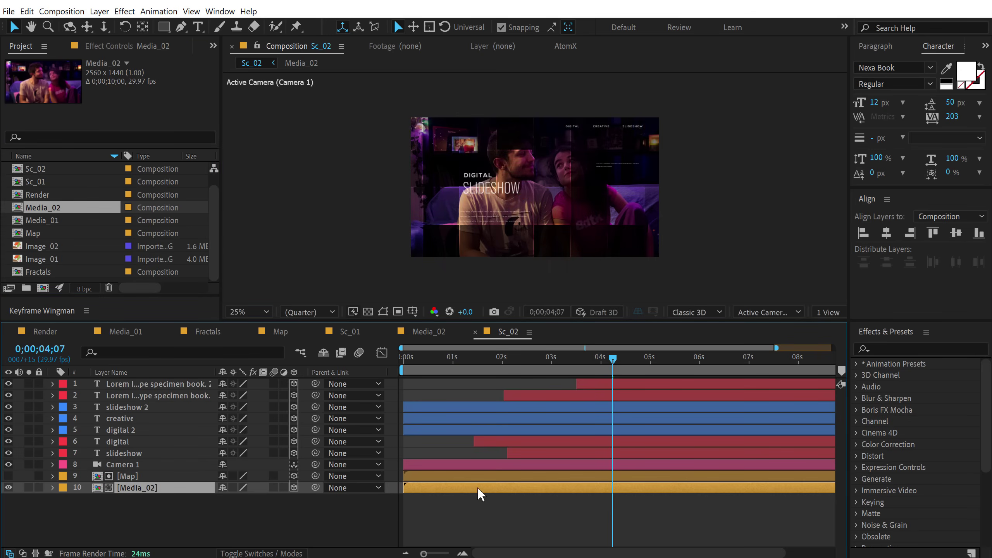
left_click_drag(636, 360, 679, 365)
left_click(199, 531)
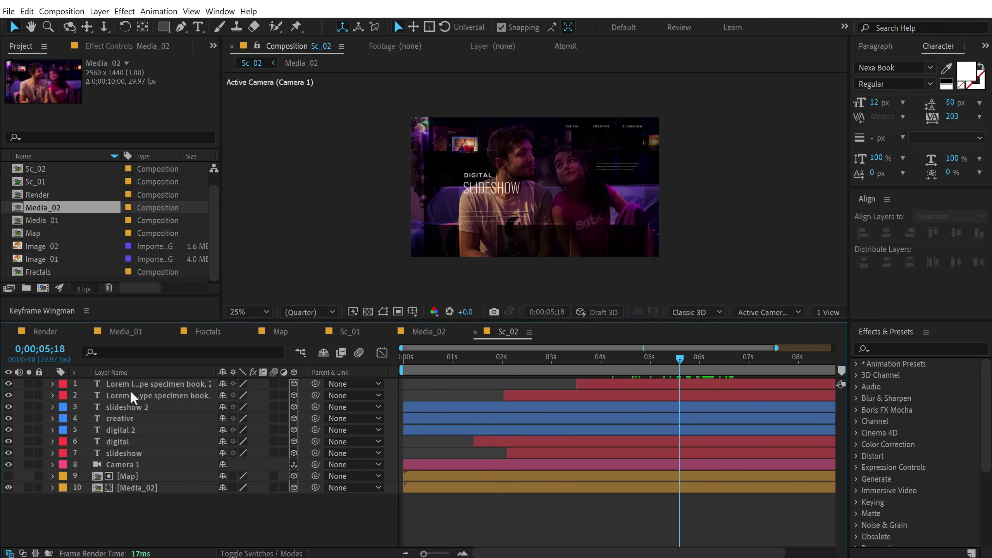
Move the digital and slideshow title layers together to the right, over the woman in the image.
left_click(117, 441)
left_click(123, 453, "shift")
left_click_drag(488, 191, 593, 180)
key("period")
Change the digital title's text to "Welcome" and the slideshow title's text to "to the new future".
double_click(632, 170)
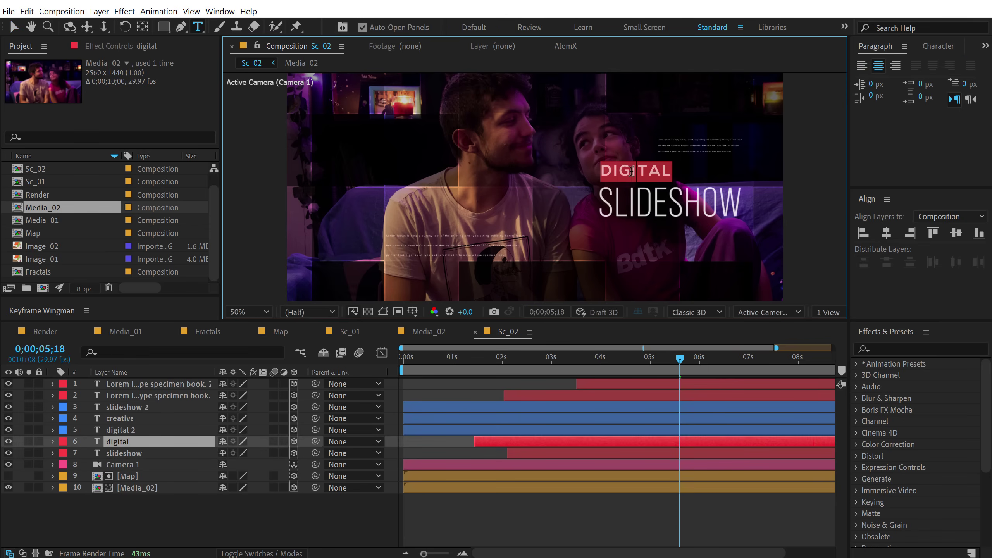
type("WELCOME")
double_click(124, 453)
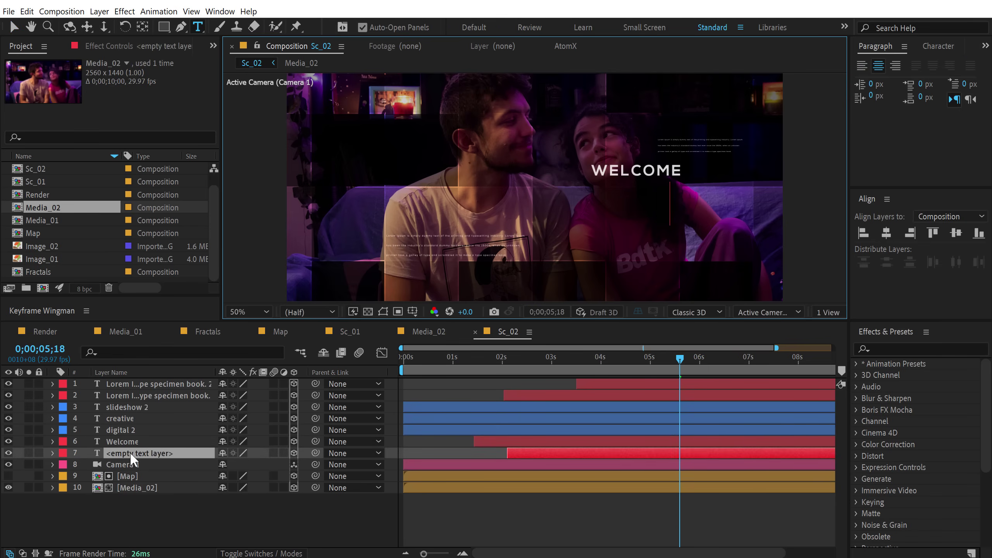
type("TO THE NEW FUTURE")
left_click(129, 475)
Move one Lorem Ipsum paragraph to the image's left side and the other to the upper right above the title, and preview the layout.
left_click(146, 384)
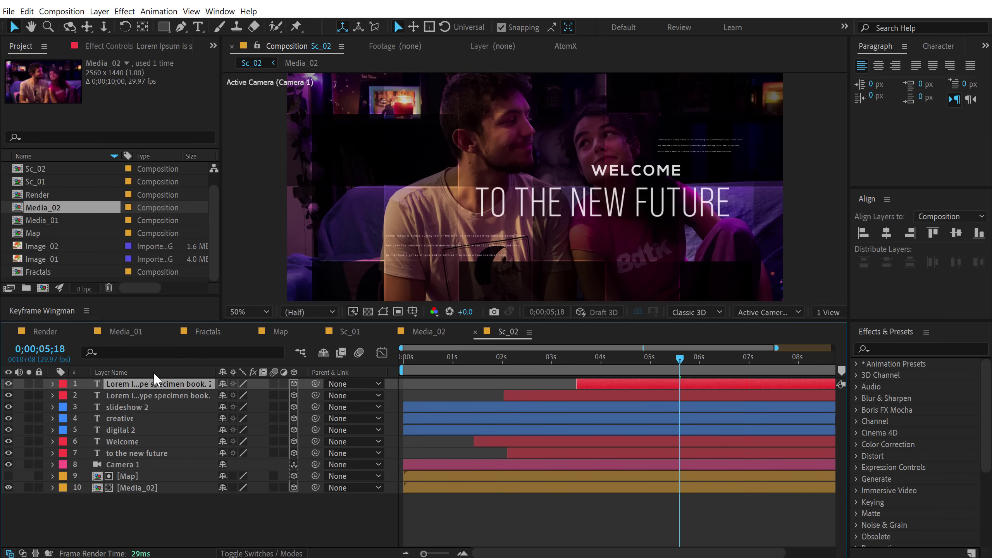
left_click_drag(676, 144, 362, 151)
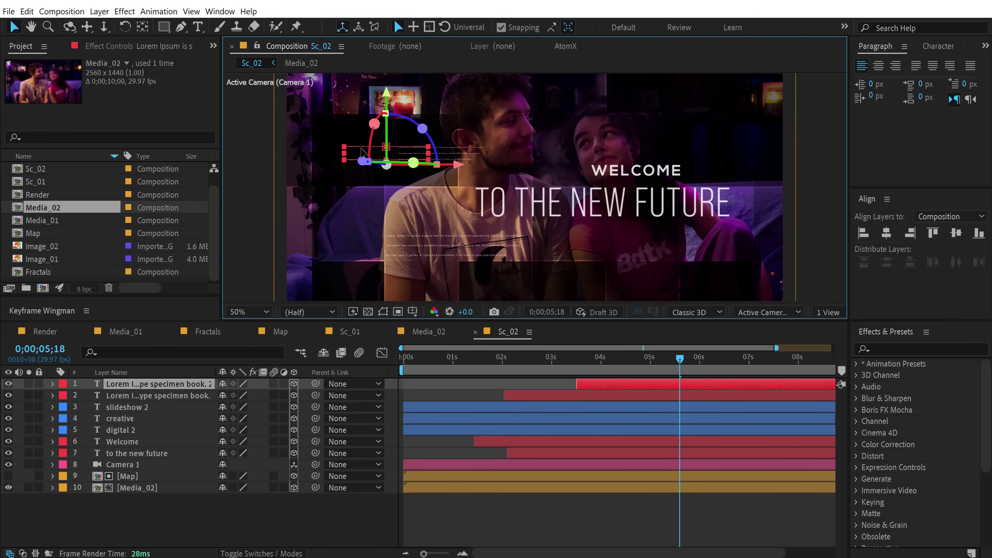
left_click(133, 396)
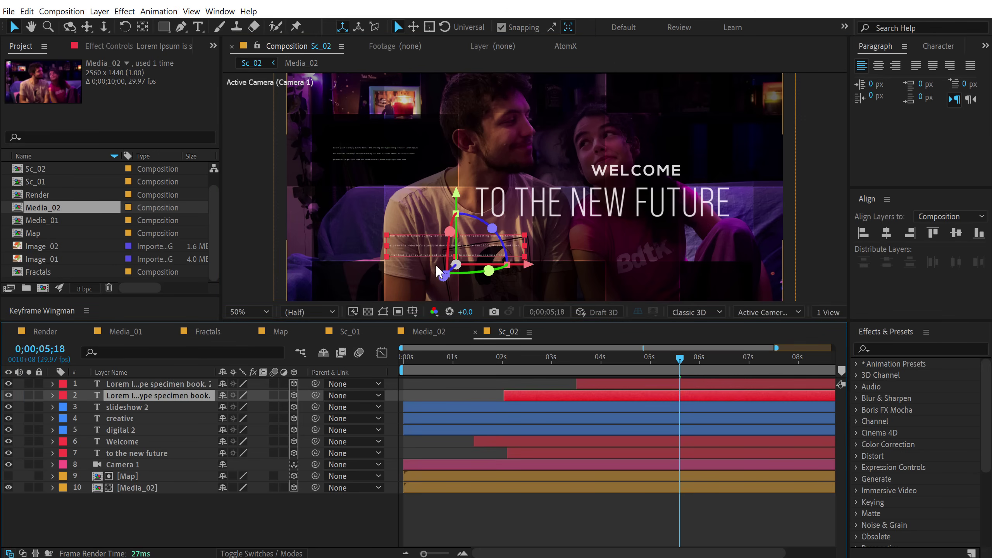
left_click_drag(441, 272, 652, 113)
key("F2")
key("comma")
left_click_drag(453, 357, 683, 352)
Remove all of Camera 1's Position keyframes in Sc_02.
left_click(128, 465)
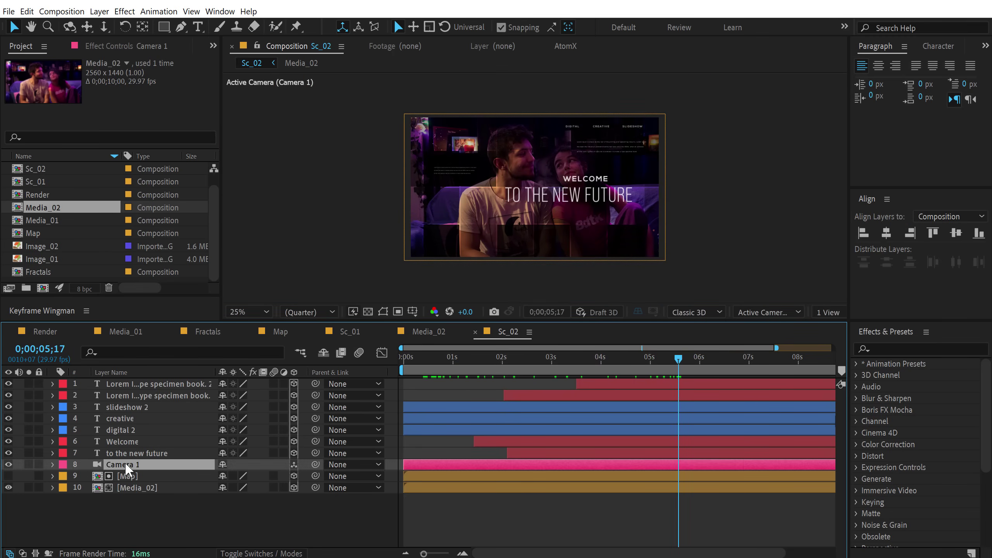
key("p")
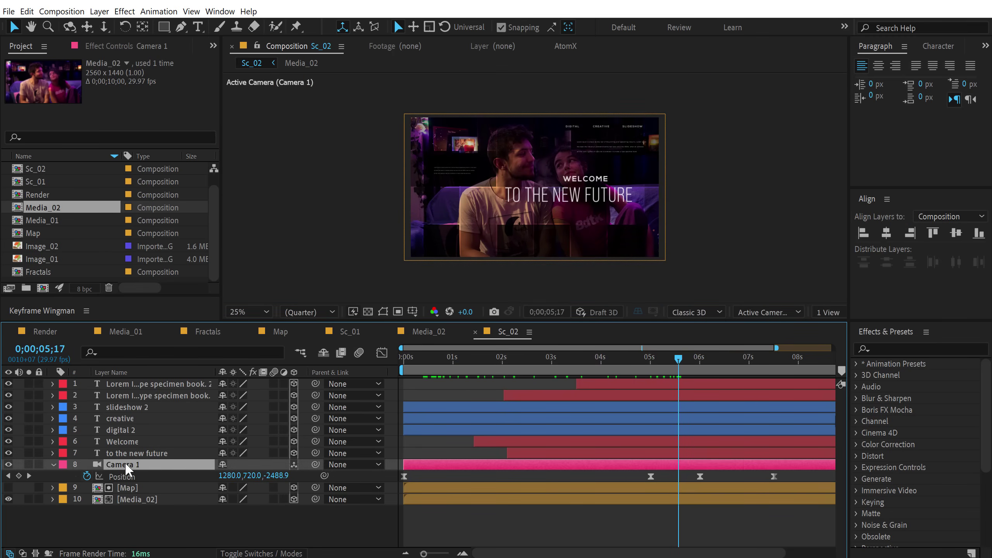
left_click(87, 476)
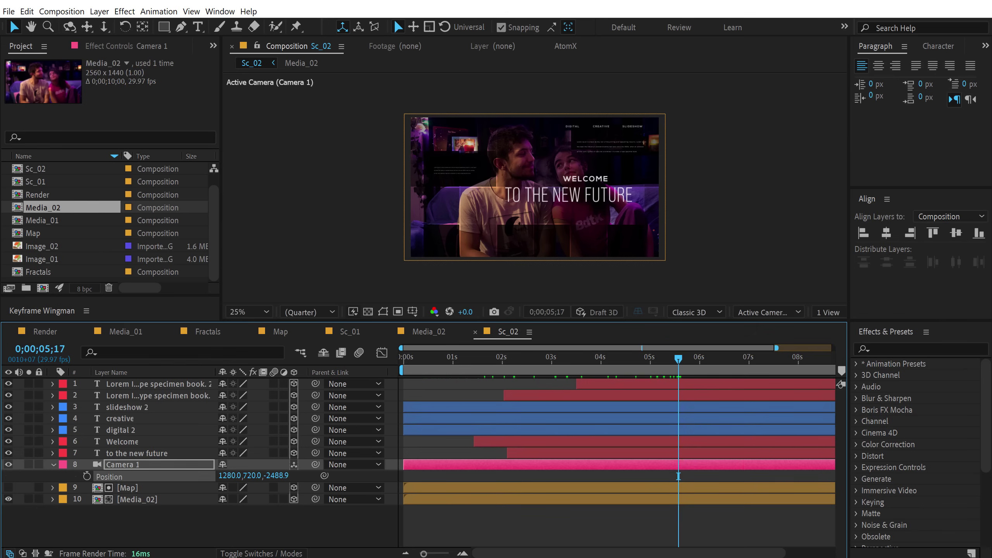
Add a Camera 1 Position keyframe at 0;00;02;15 with its current value and another at 0;00;01;00 with a lower Y position.
left_click_drag(470, 361, 527, 364)
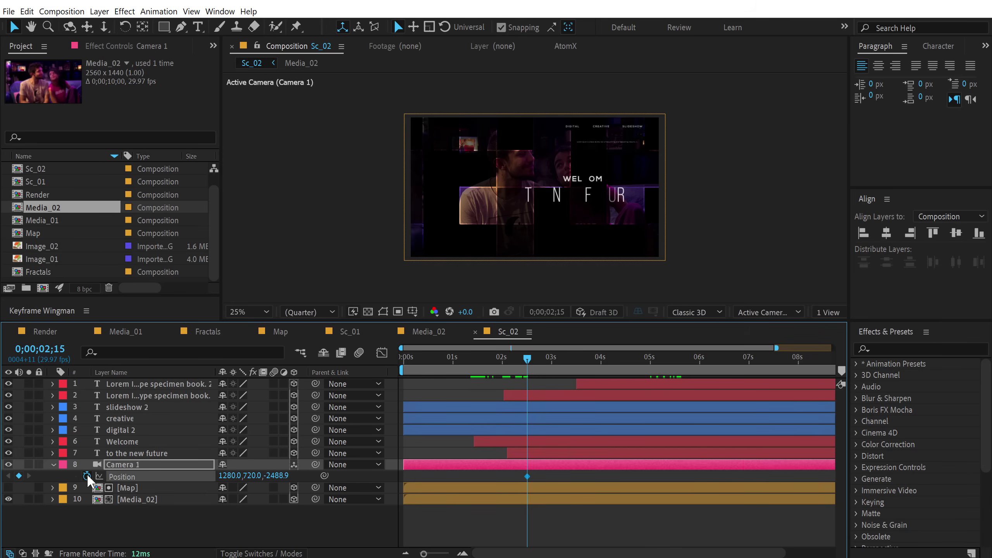
left_click_drag(526, 366, 453, 371)
left_click_drag(249, 475, 137, 475)
left_click_drag(453, 365, 528, 357)
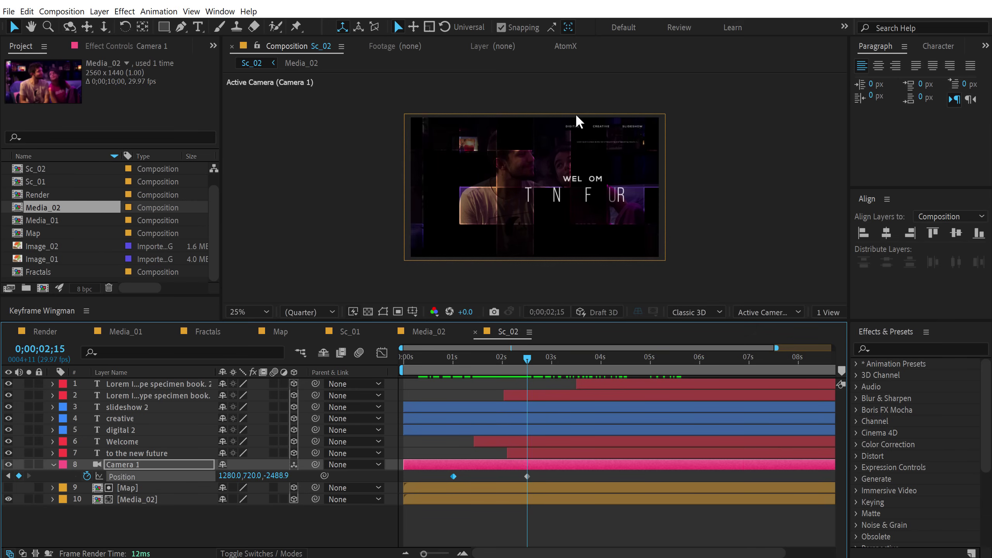
Keyframe the three small header texts' Opacity at 65% at 0;00;02;15 and 0% about one second earlier, and preview the fade-in.
left_click(123, 423)
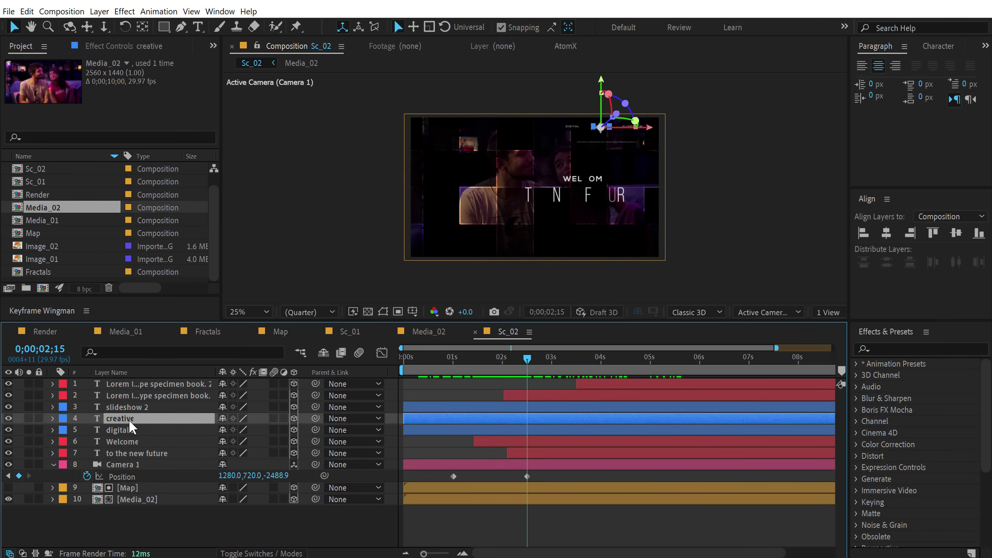
left_click(131, 430, "shift")
key("ctrl+shift+Up")
key("t")
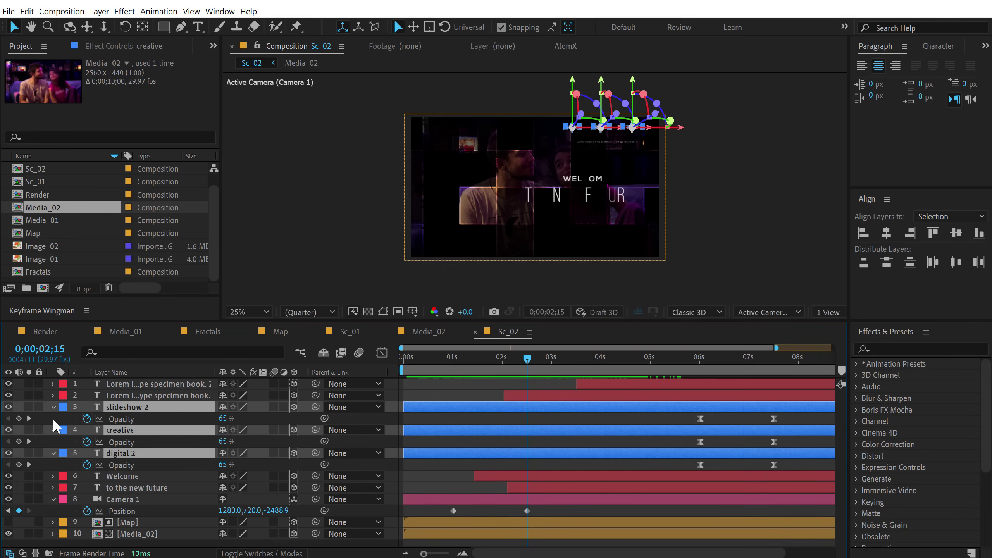
left_click(19, 418)
left_click_drag(526, 366, 483, 368)
left_click_drag(234, 441, 227, 424)
left_click_drag(482, 368, 533, 367)
key("space")
key("minus")
Add a Camera 1 Position keyframe with its current value at 0;00;06;00.
left_click_drag(668, 364, 663, 367)
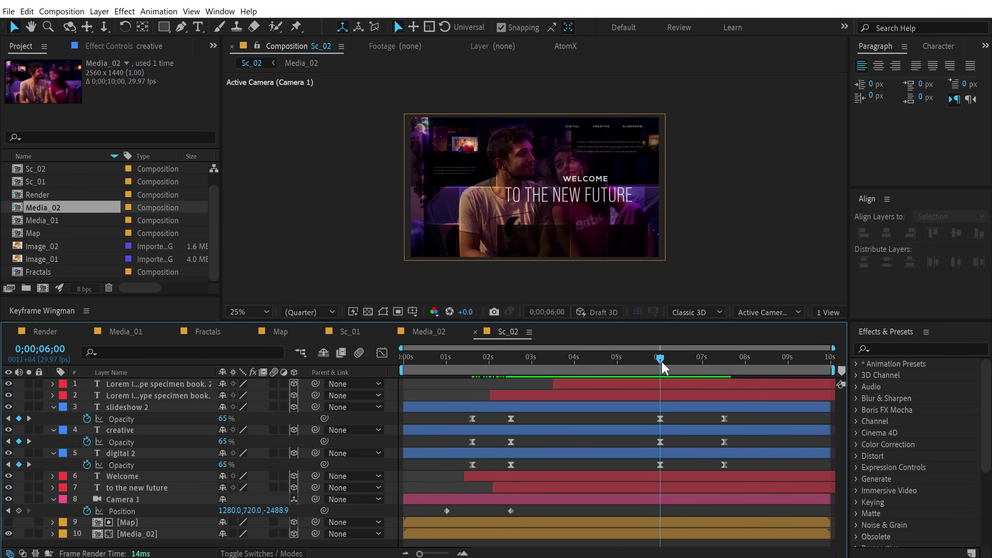
left_click(114, 503)
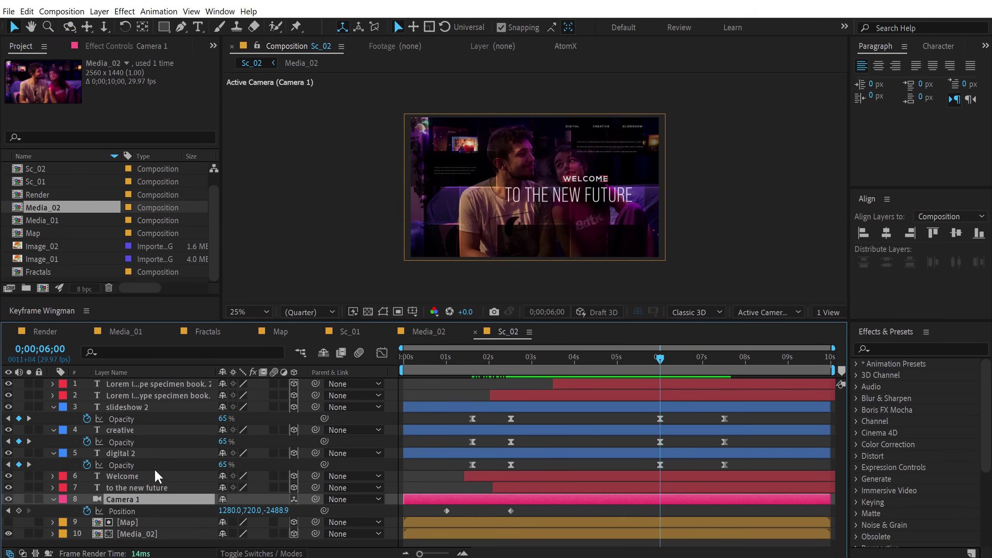
left_click_drag(224, 514, 738, 476)
key("ctrl+z")
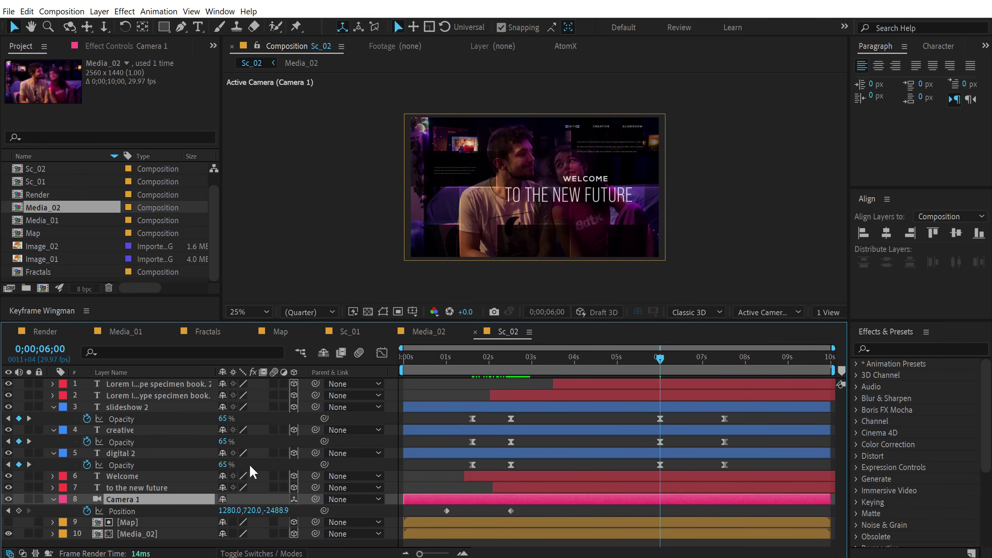
left_click(19, 510)
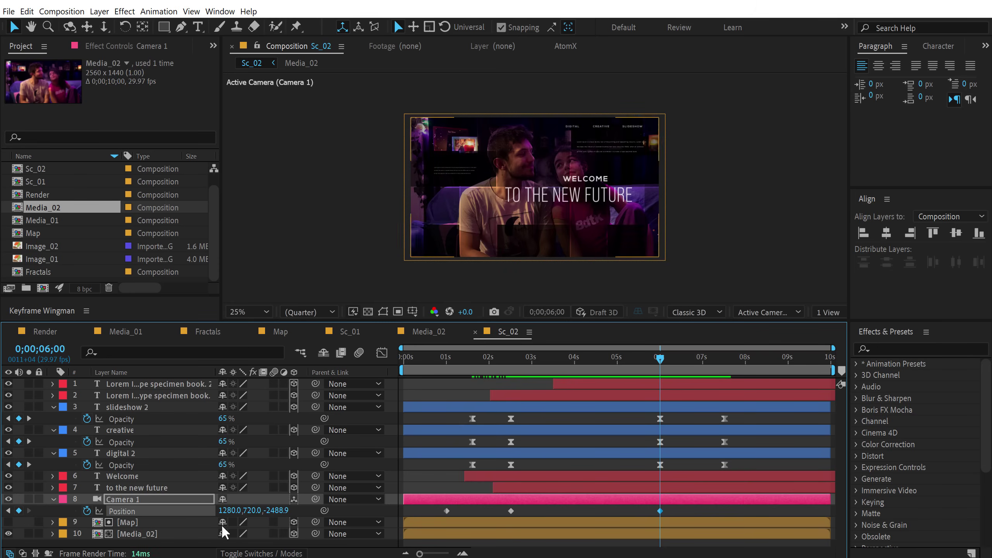
Set Camera 1's X position to 3031 at 0;00;07;15 to create the sideways exit move.
left_click(707, 358)
left_click_drag(712, 358, 722, 360)
left_click_drag(223, 516, 987, 454)
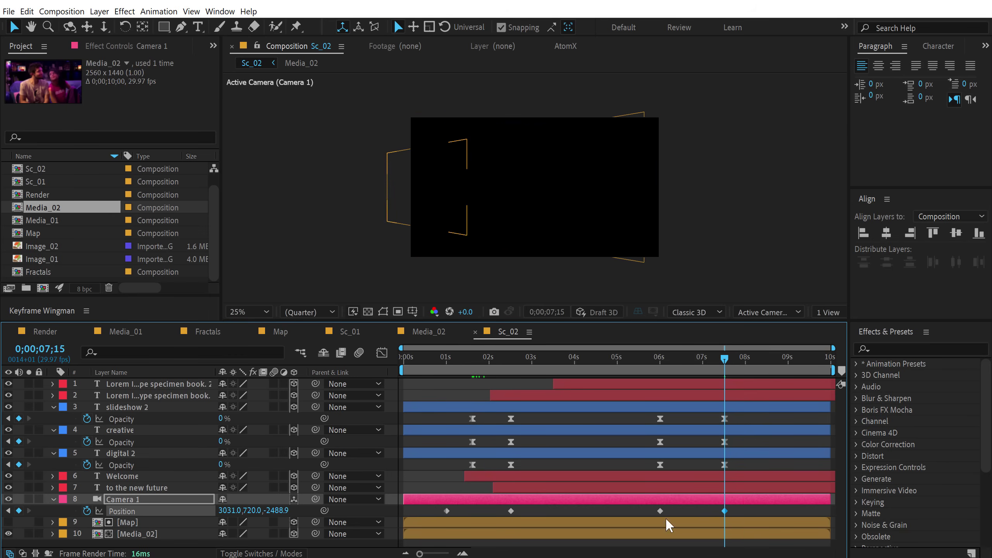
Ease the last two Camera 1 Position keyframes with Keyframe Wingman values 10 and 100, and preview the exit move.
left_click_drag(641, 507, 792, 525)
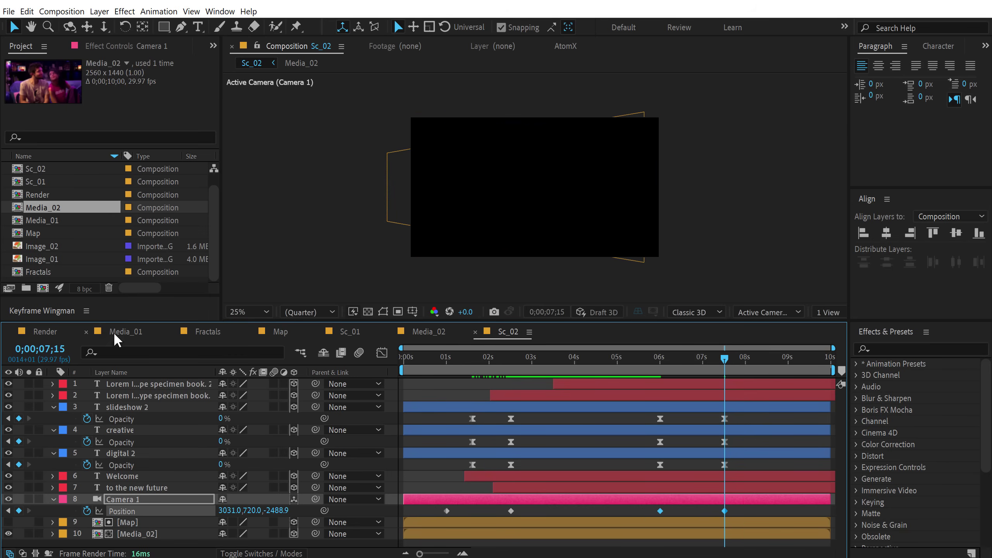
left_click_drag(104, 295, 88, 256)
left_click(109, 293)
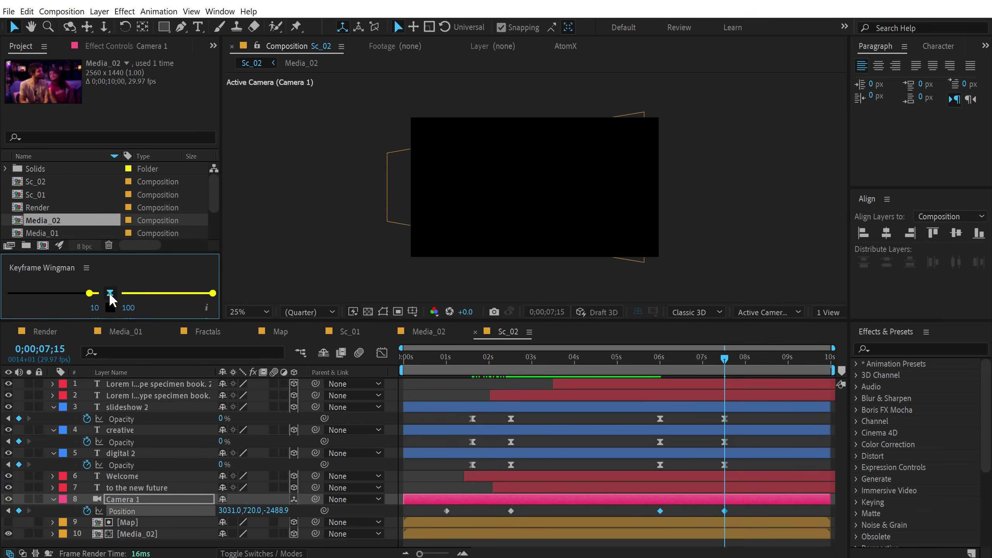
left_click(656, 359)
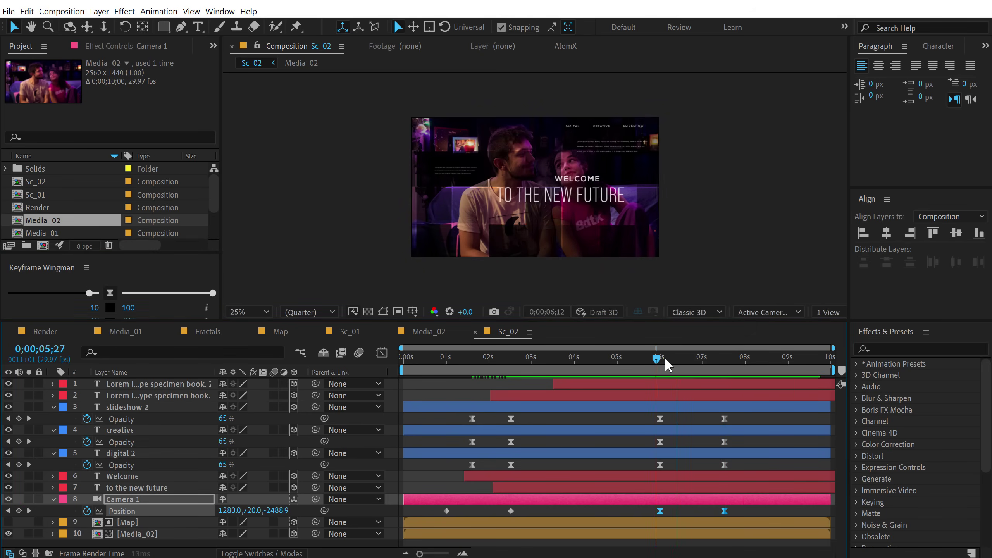
left_click_drag(660, 365, 684, 373)
Ease the first two Camera 1 Position keyframes with Keyframe Wingman values 100 and 10, and preview the entry move.
left_click_drag(485, 371, 461, 378)
left_click_drag(431, 522, 430, 522)
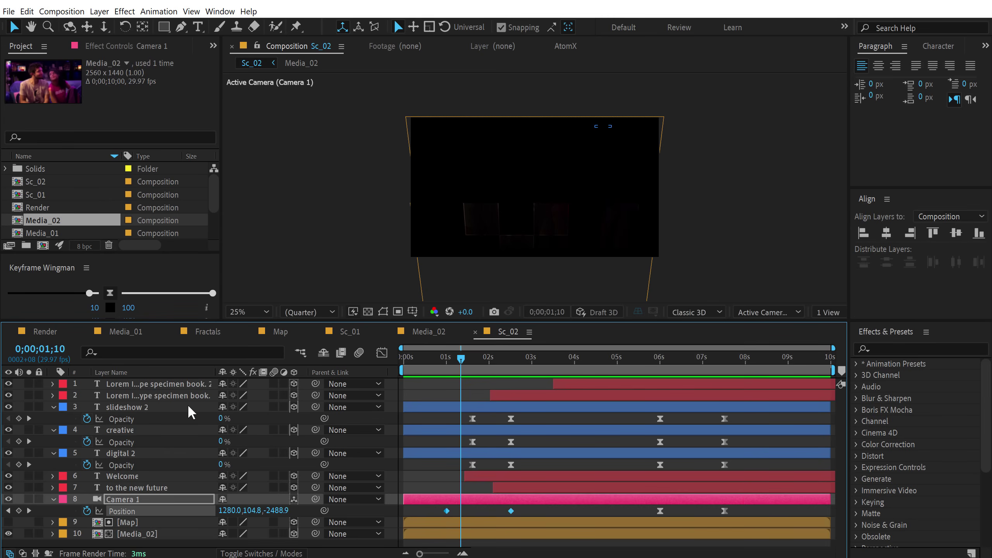
left_click(87, 292)
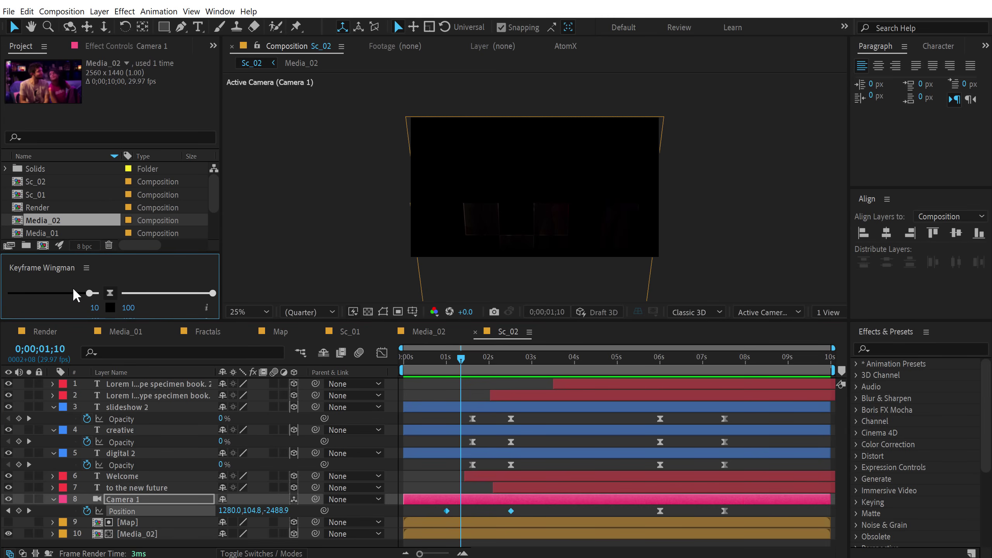
left_click_drag(91, 293, 8, 292)
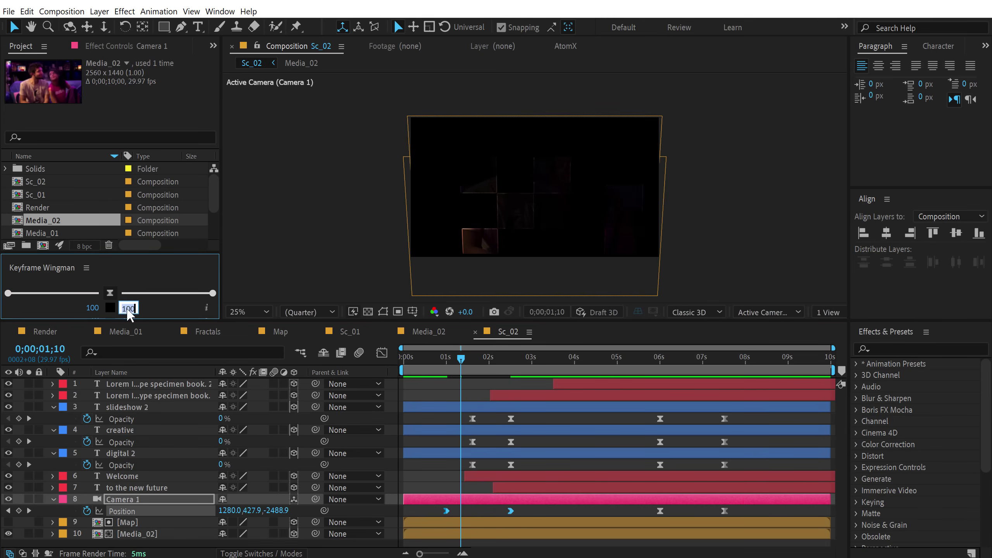
left_click(128, 308)
type("10")
key("Return")
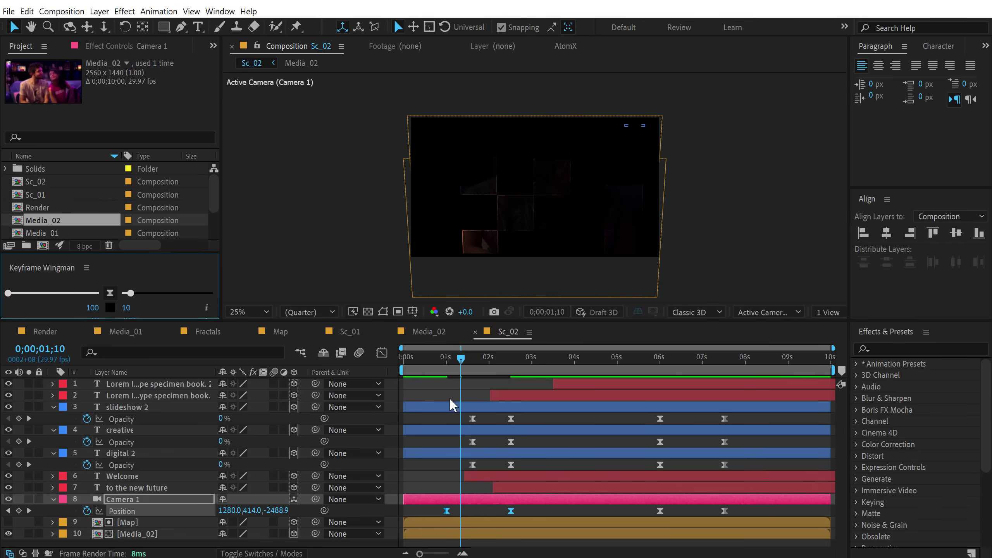
left_click(444, 367)
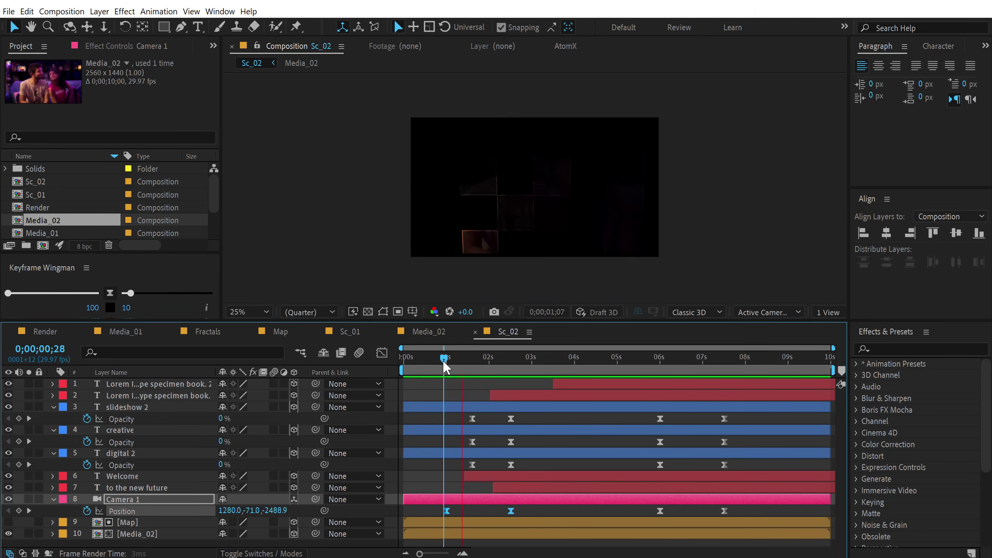
left_click_drag(444, 368, 583, 379)
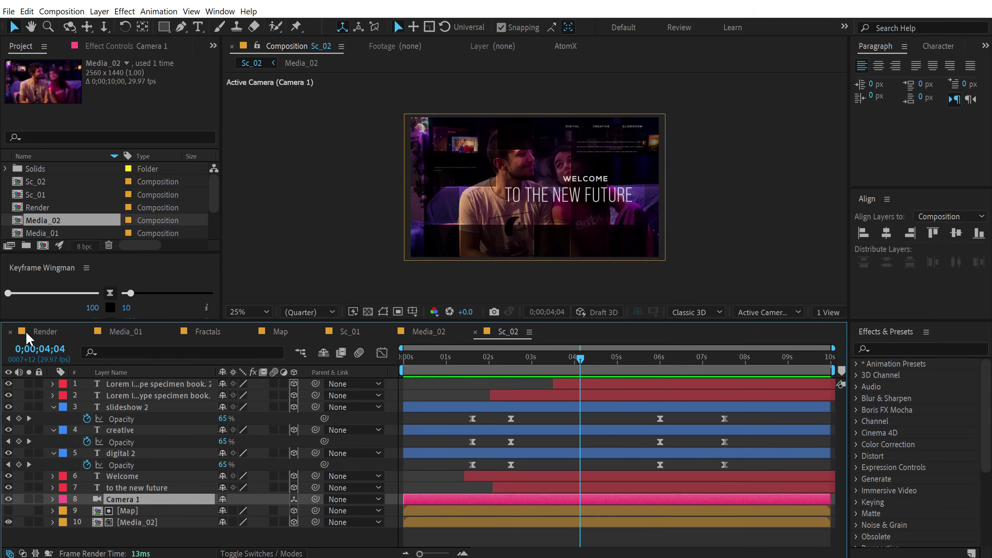
Add Sc_02 above Sc_01 in the Render composition, starting shortly after six seconds so it overlaps Sc_01's end, and preview the transition.
left_click(43, 331)
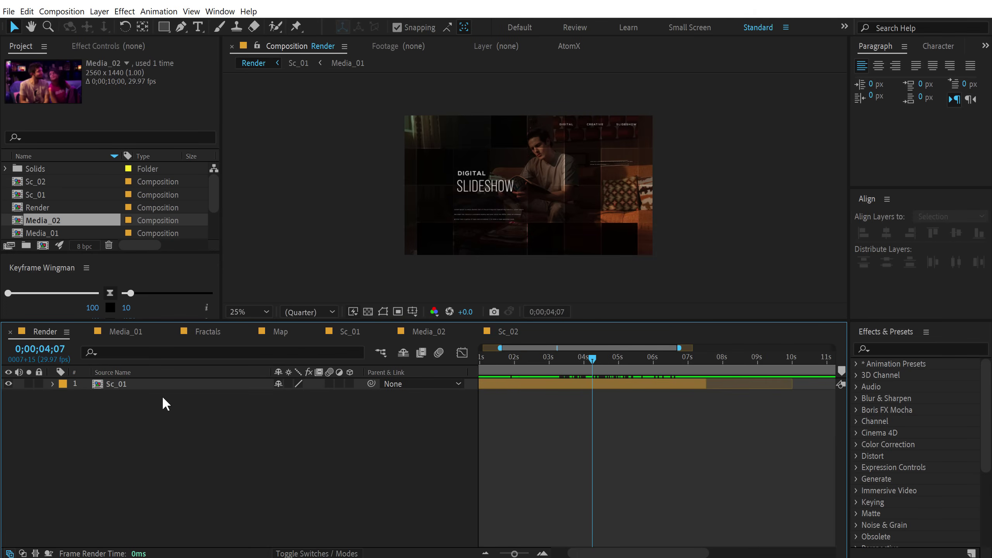
scroll(71, 192, "down", 2)
scroll(72, 192, "up", 2)
left_click_drag(44, 182, 688, 379)
scroll(716, 413, "up", 3)
left_click_drag(594, 359, 777, 358)
key("minus")
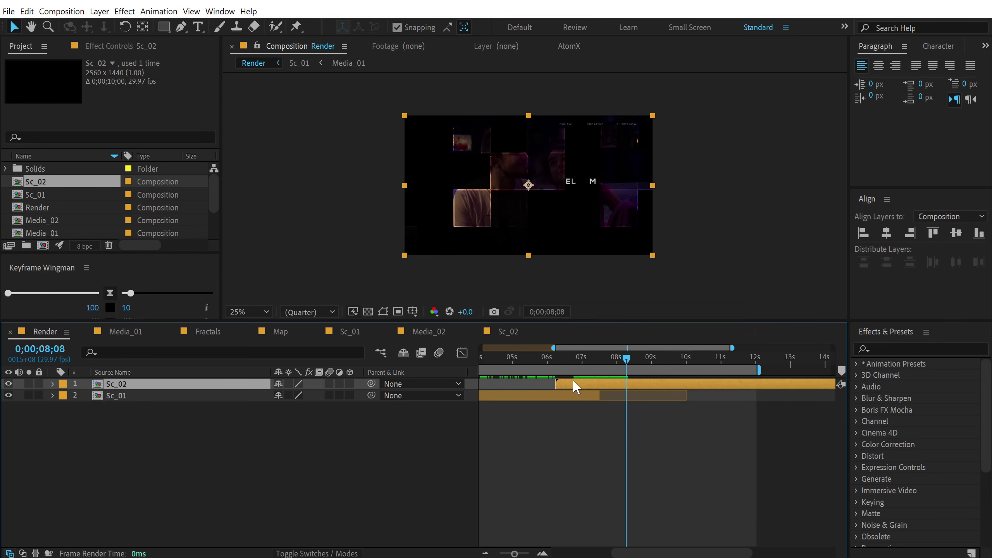
left_click(527, 357)
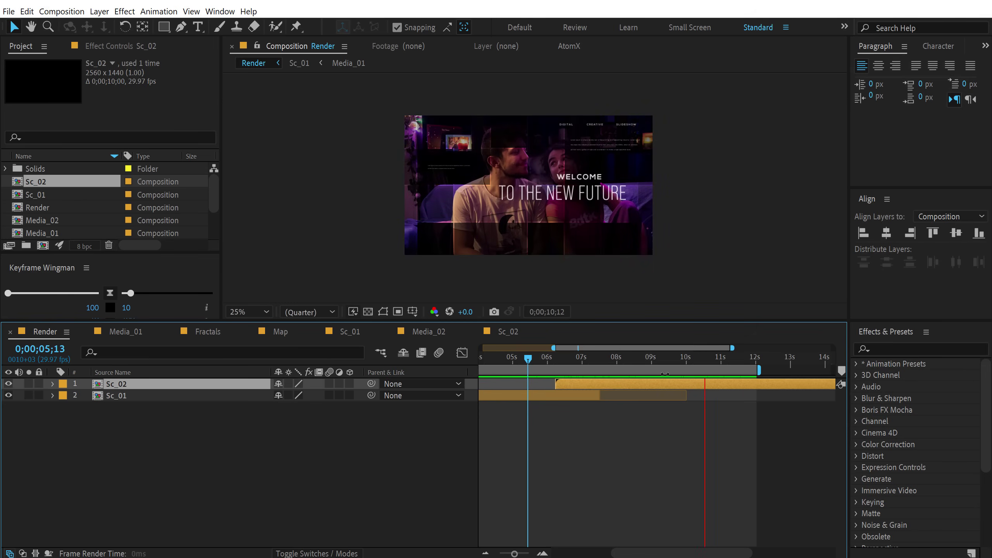
Extend the Render composition's work area to about 15 seconds and preview both scenes from the start.
key("minus")
left_click_drag(688, 359, 709, 365)
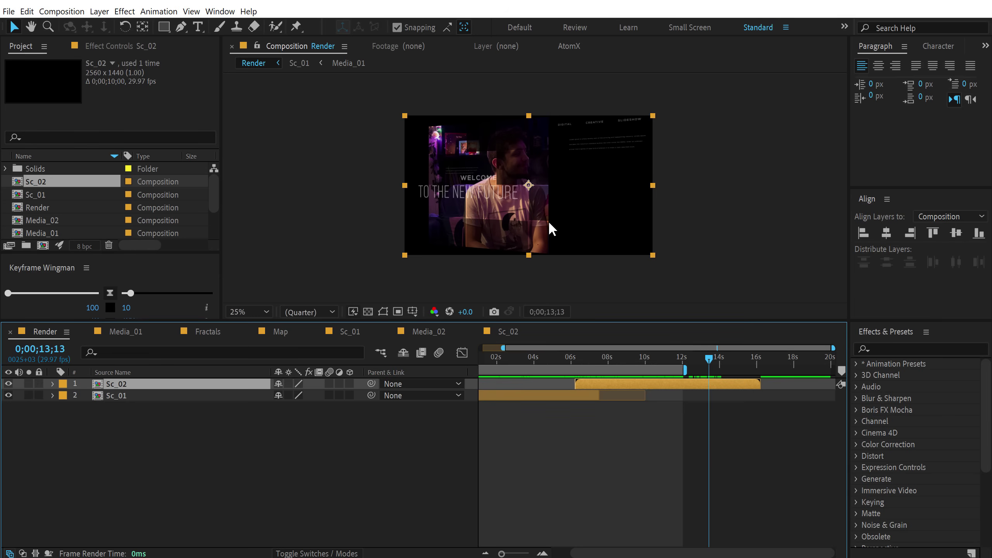
key("minus")
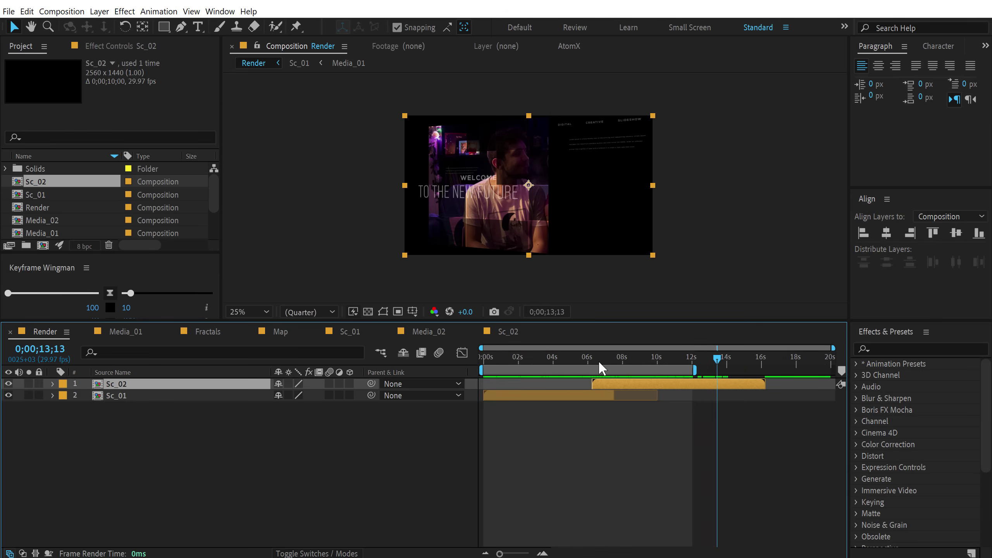
key("Home")
key("space")
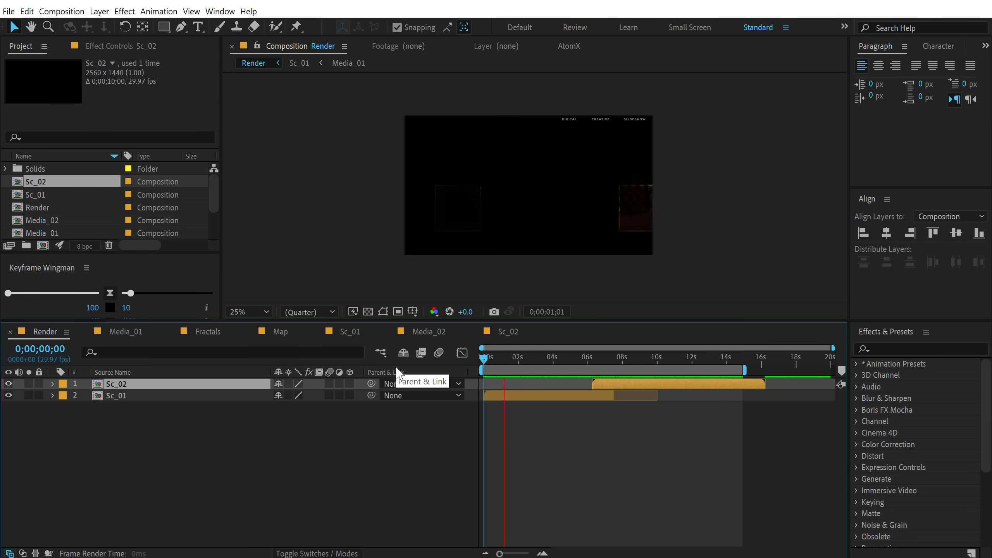